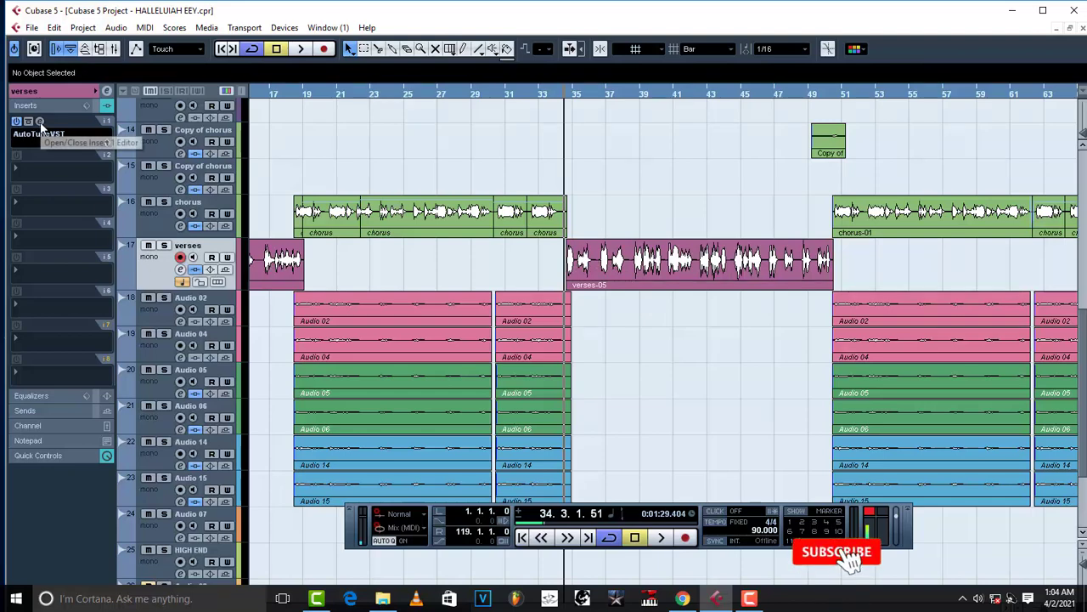
Examine the Auto-Tune insert on the verses track, checking its key, scale and retune speed, and close its editor.
click(39, 122)
drag(320, 433, 312, 414)
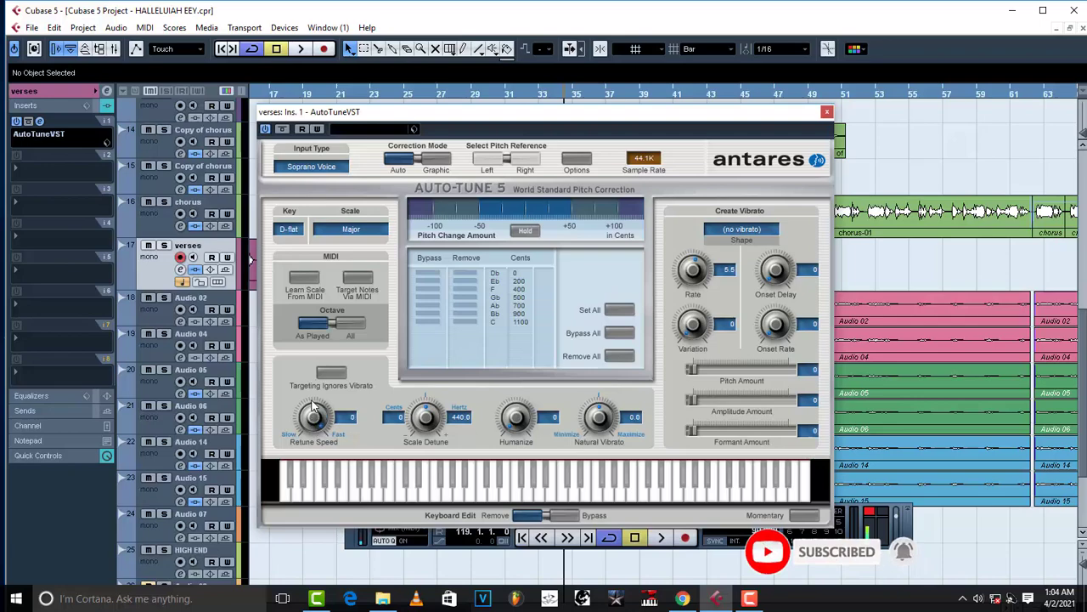
click(827, 113)
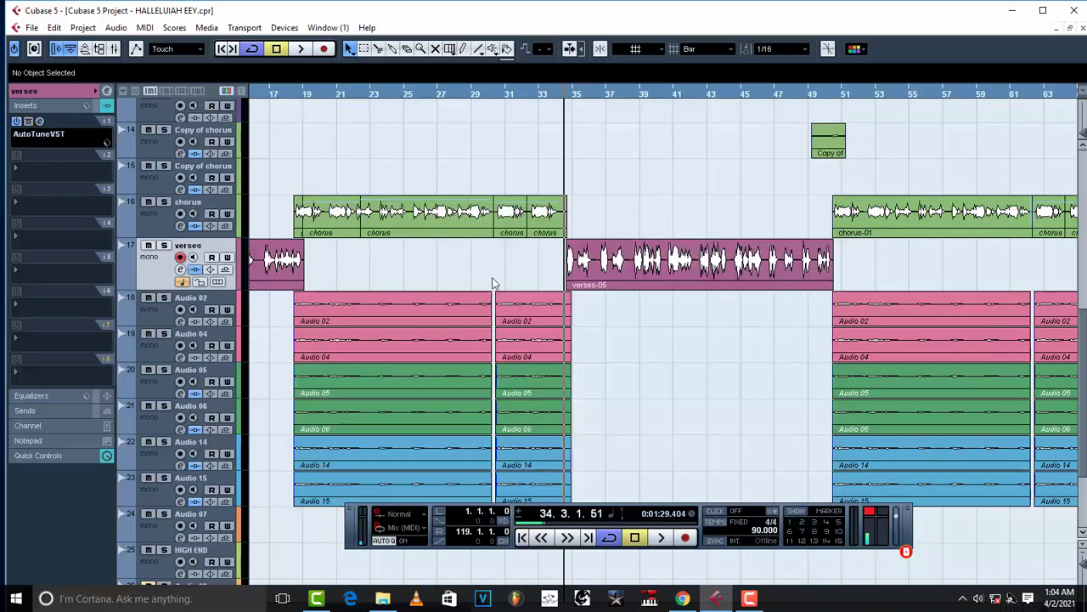
Check the output routing of the verses track and inspect the Parametric EQ insert on Group 2.
click(53, 103)
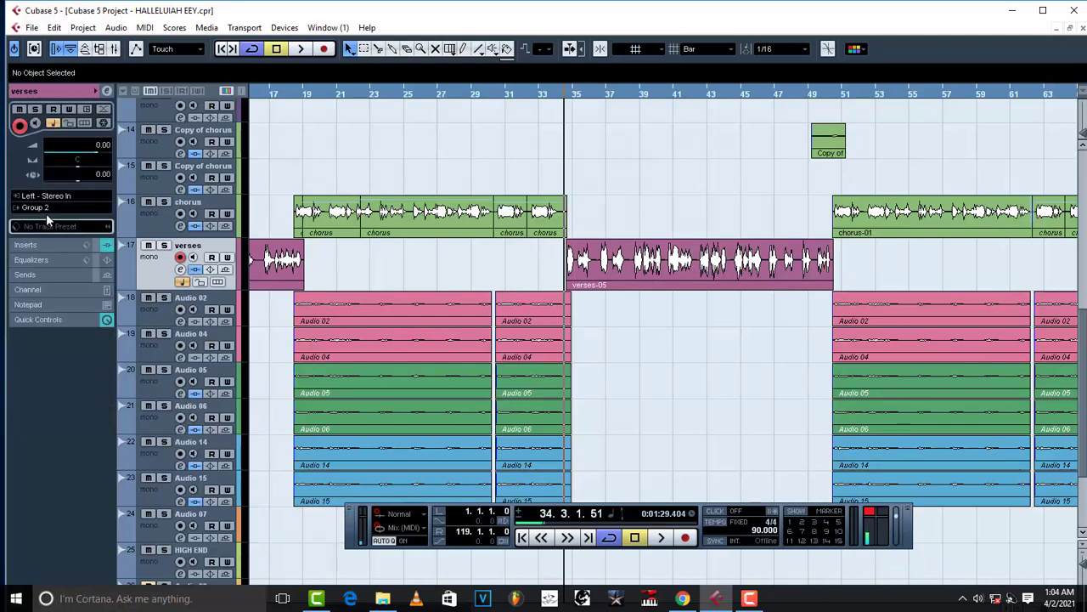
scroll(395, 307, up, 3)
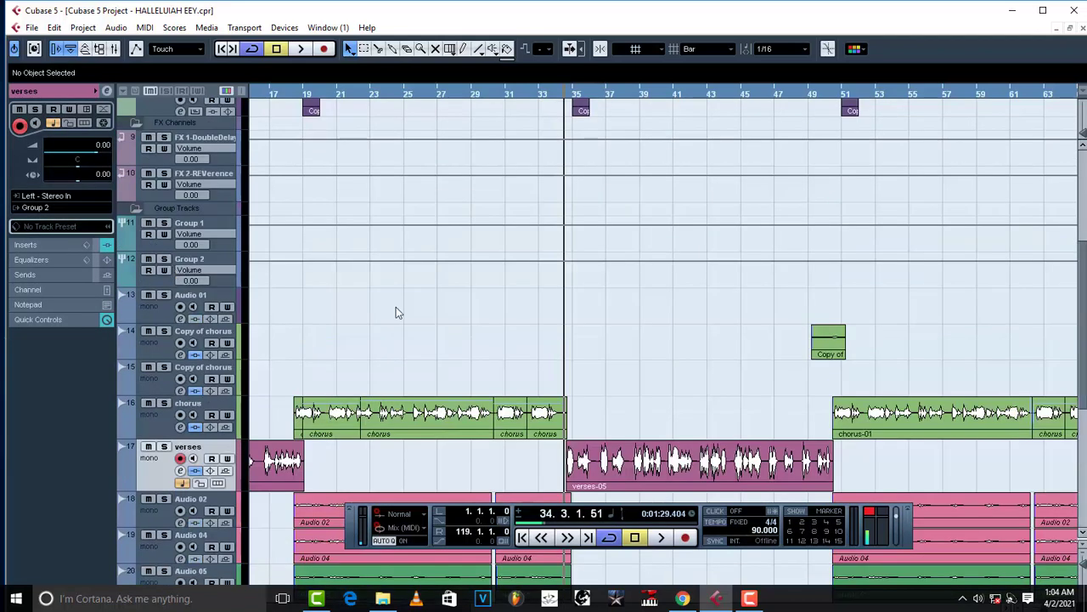
click(201, 259)
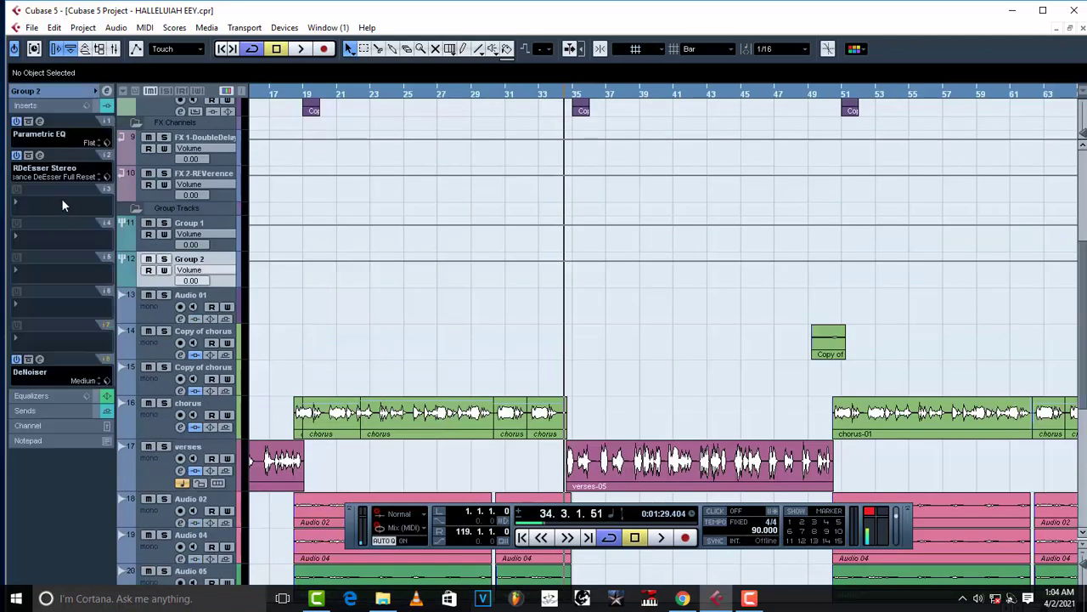
click(39, 121)
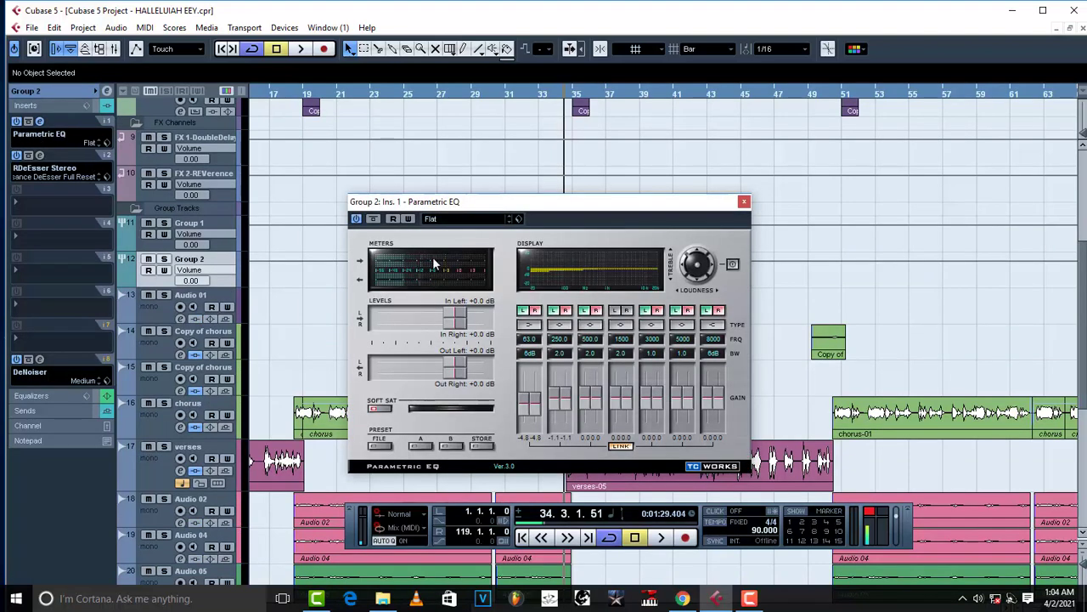
click(744, 202)
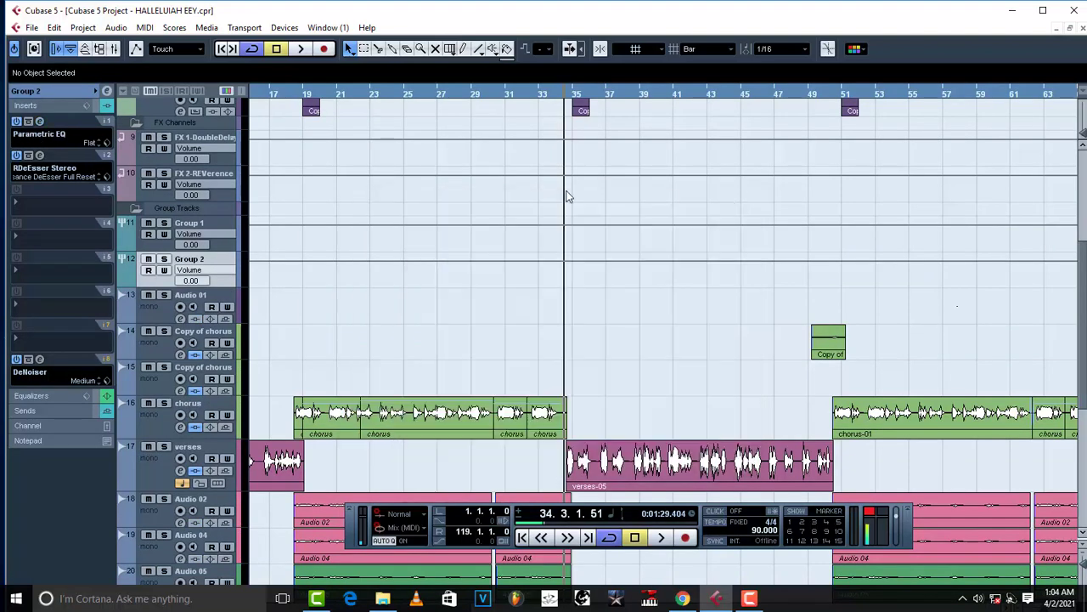
Remove the RDeEsser Stereo effect from Group 2's second insert slot and show the inserts of the verses track.
click(26, 176)
click(60, 71)
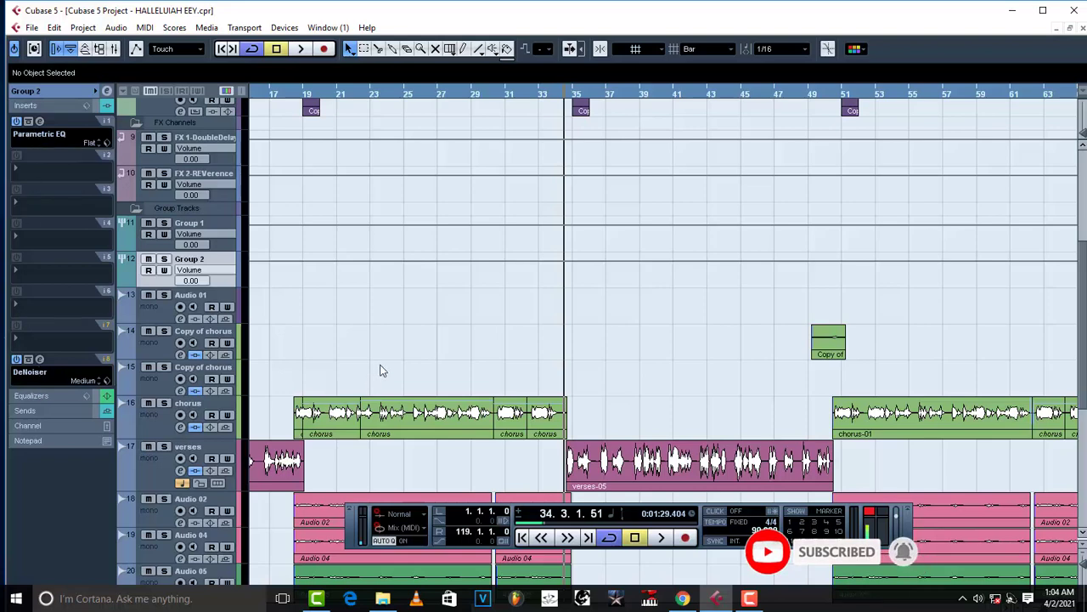
scroll(404, 361, down, 5)
click(164, 272)
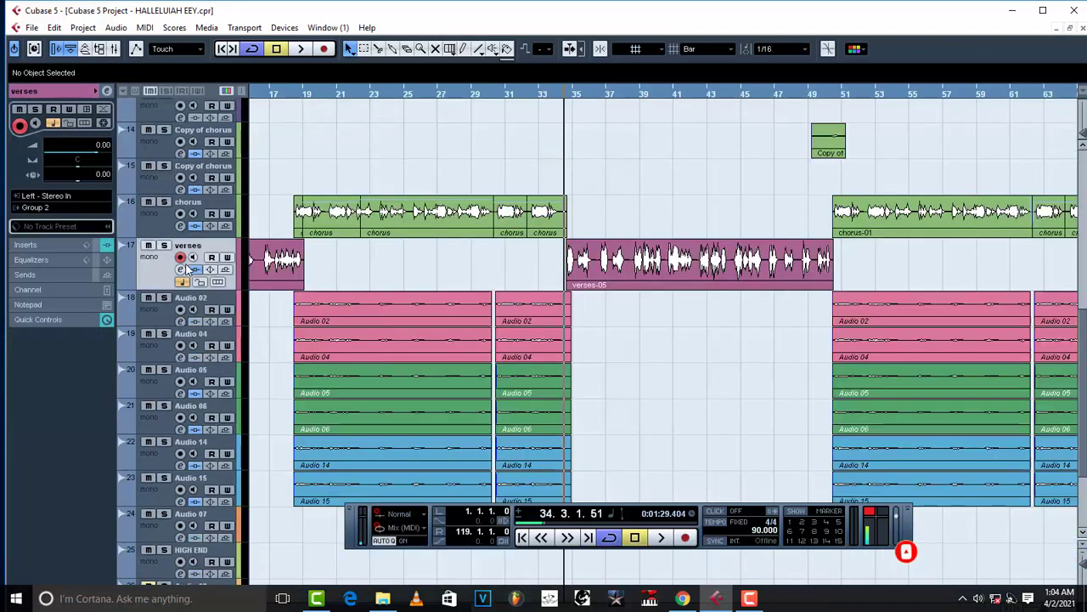
click(38, 245)
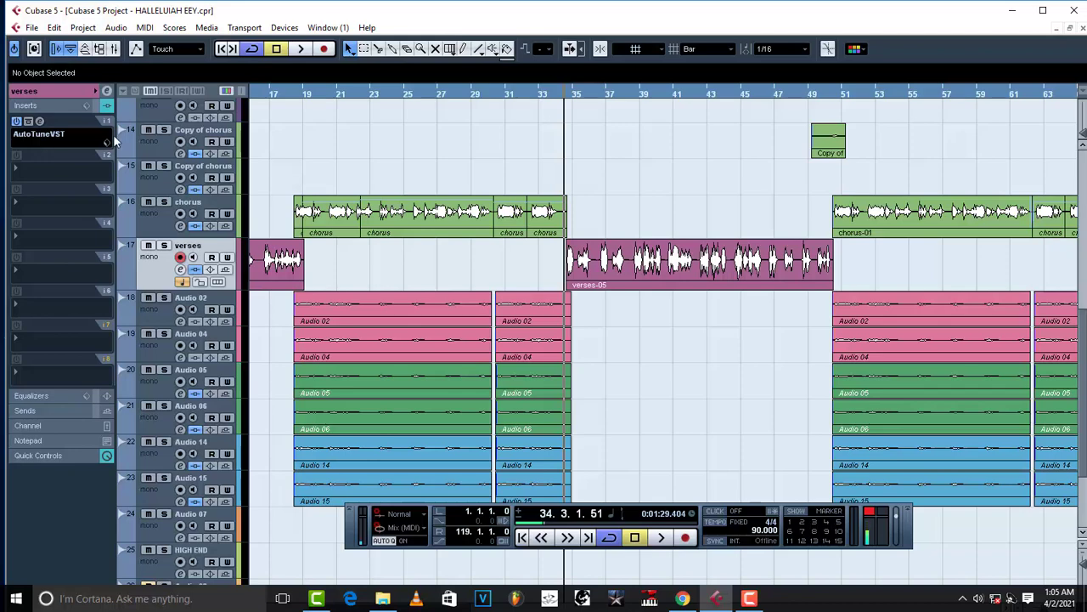
Select the verses-05 clip on the verses track and play it through to listen for noise.
ctrl+scroll(555, 384, up, 5)
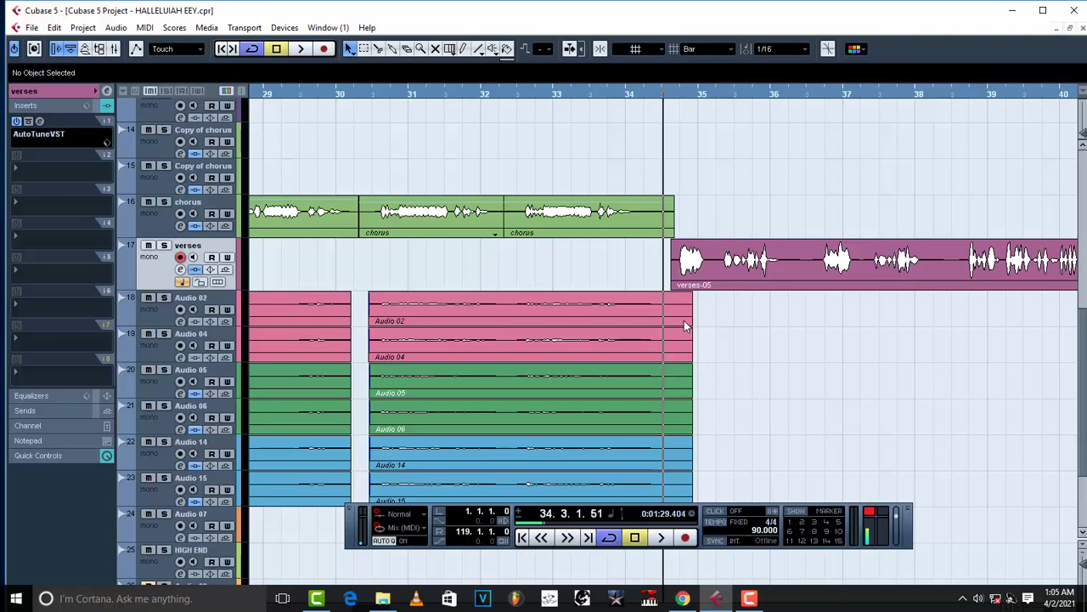
ctrl+scroll(684, 320, down, 1)
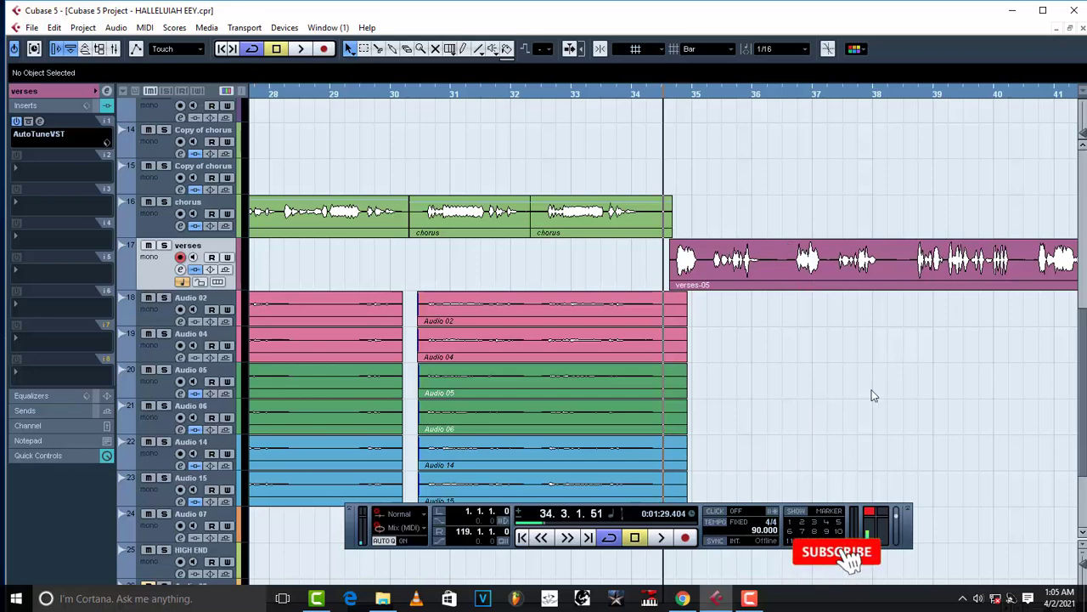
click(969, 270)
ctrl+scroll(968, 270, down, 3)
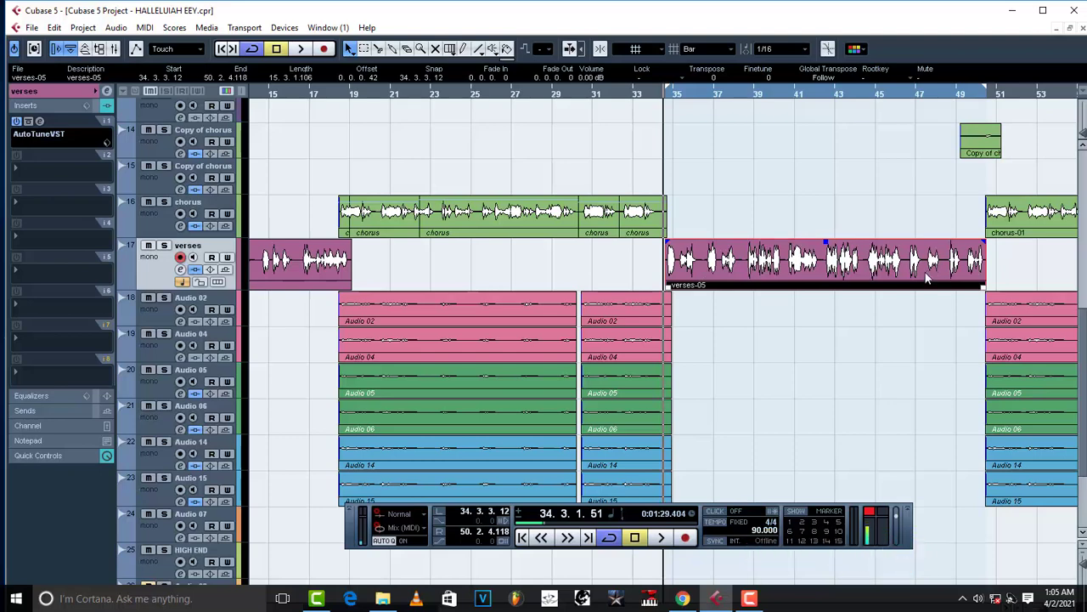
key(space)
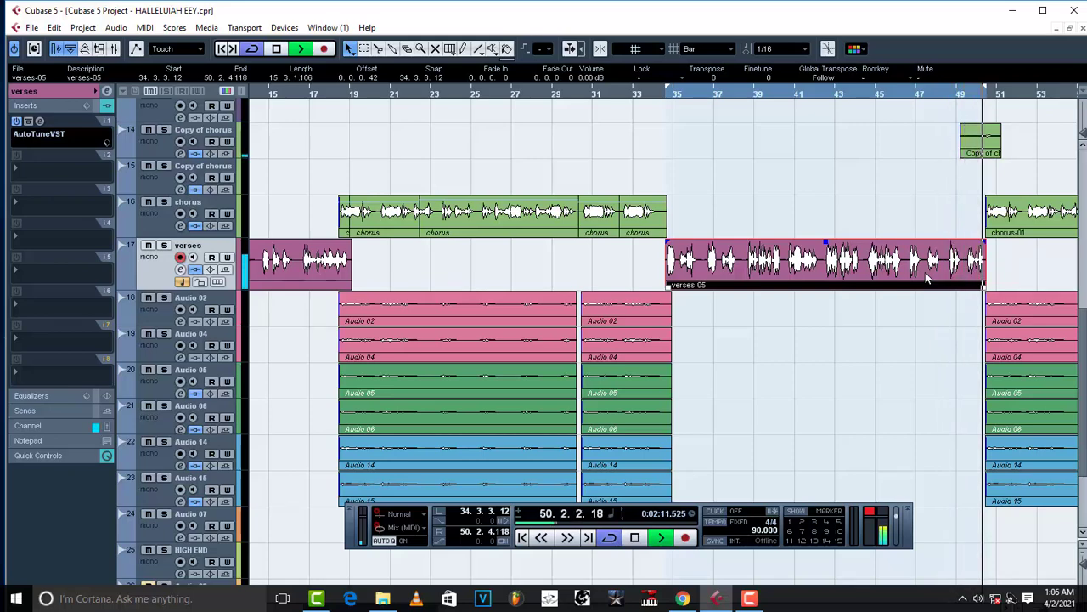
key(space)
Duplicate the verses track together with its clips.
key(h)
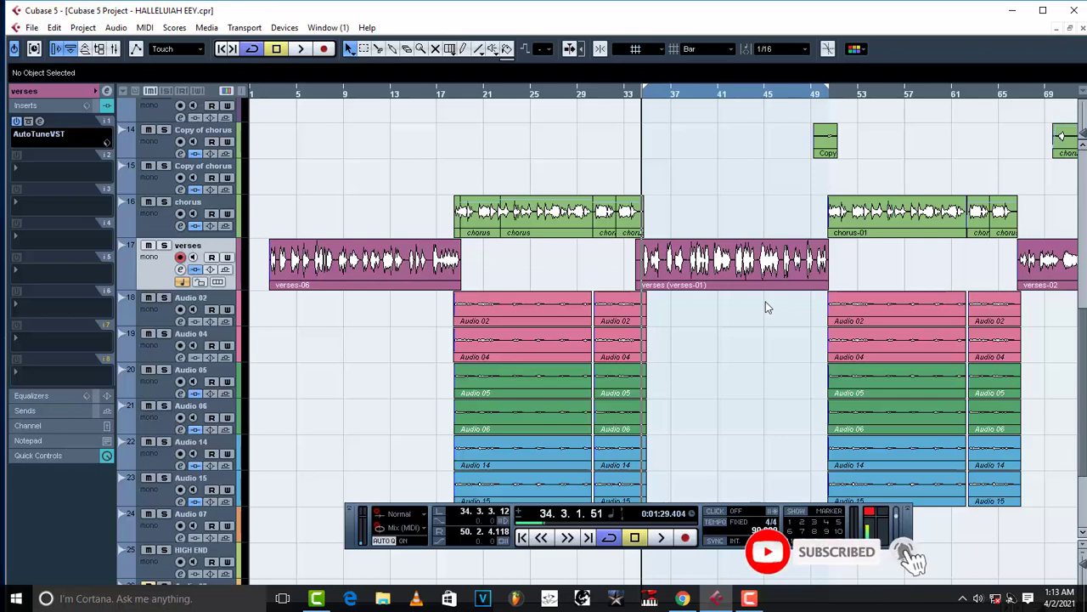
key(g)
key(g)
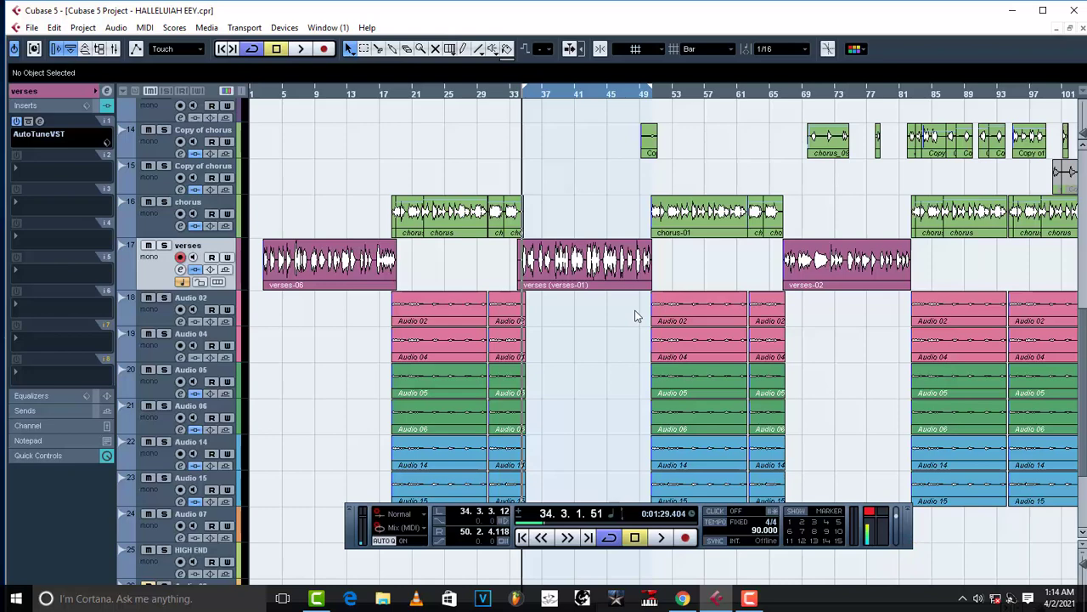
right_click(158, 261)
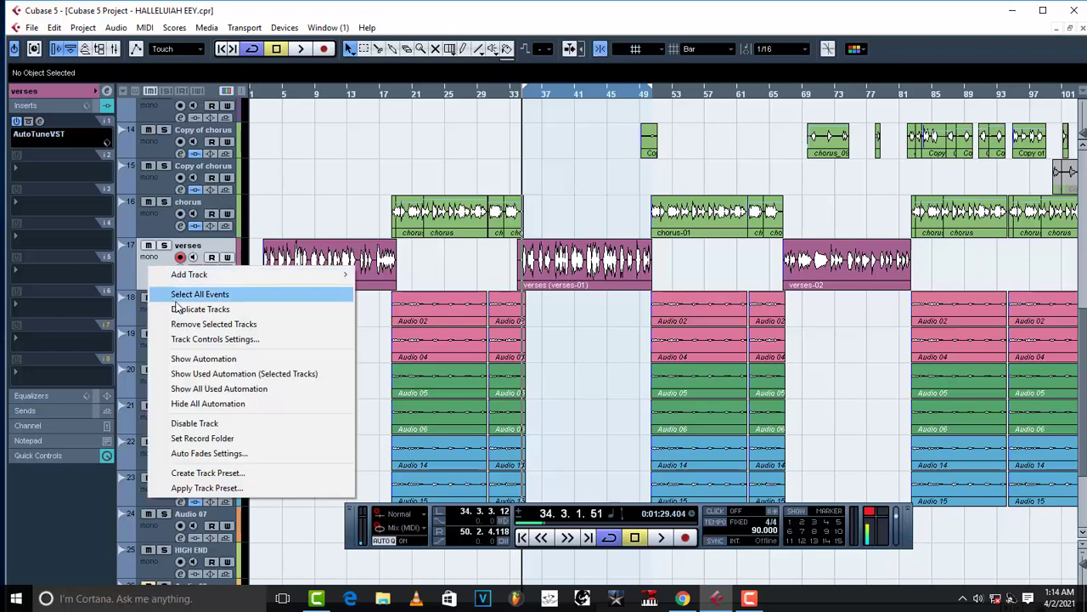
click(187, 311)
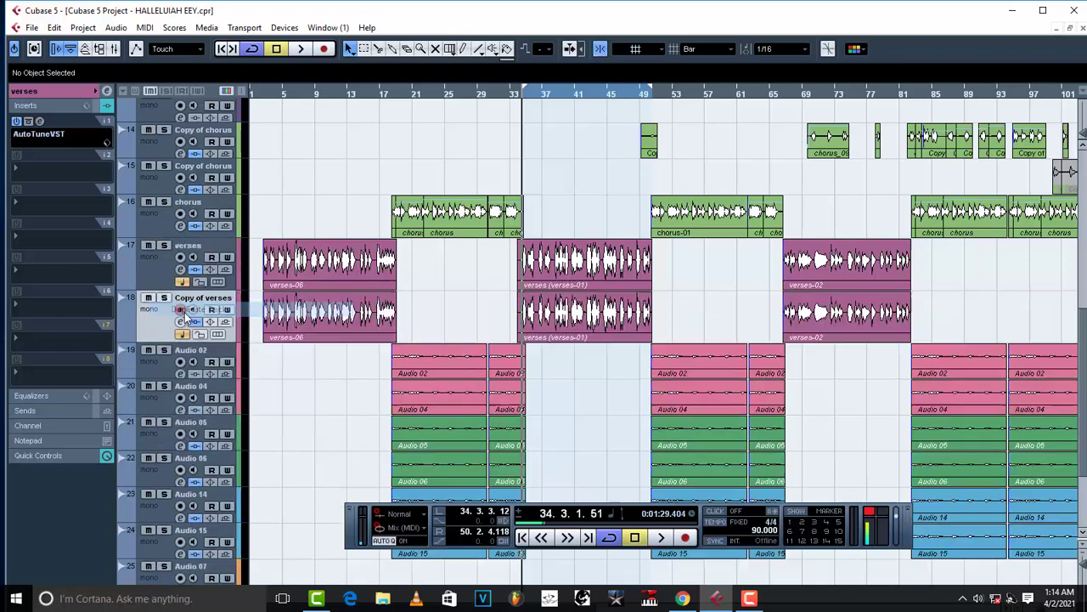
Delete all three clips from the Copy of verses track, leaving that track empty.
click(358, 325)
key(Delete)
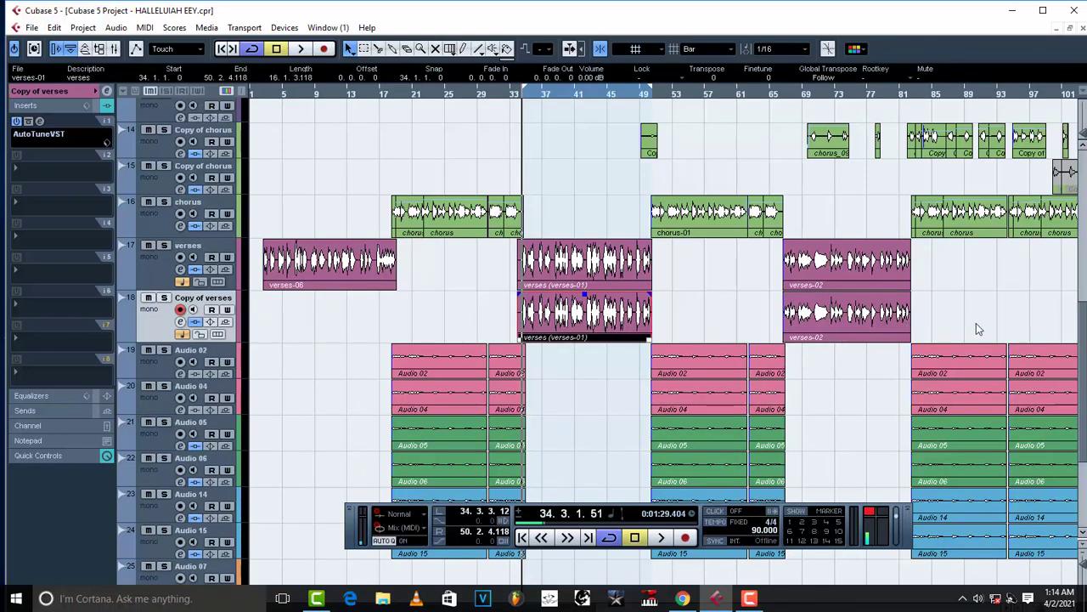
drag(977, 330, 555, 324)
key(Delete)
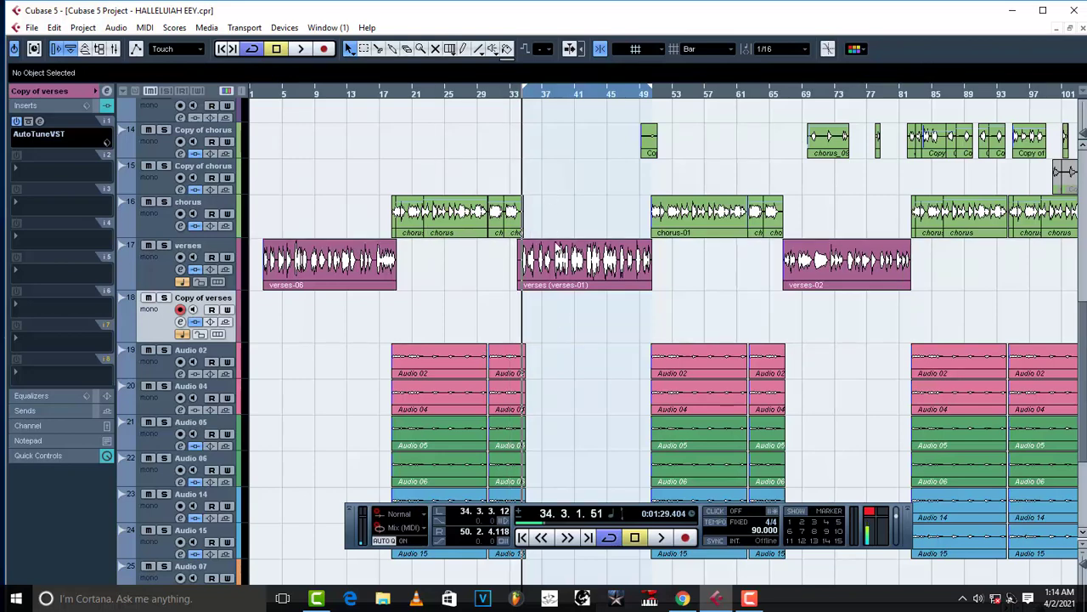
Select the verses-01 clip on the verses track and open the Audio subfolder of the HALLELUYAH EHH desktop folder.
click(558, 274)
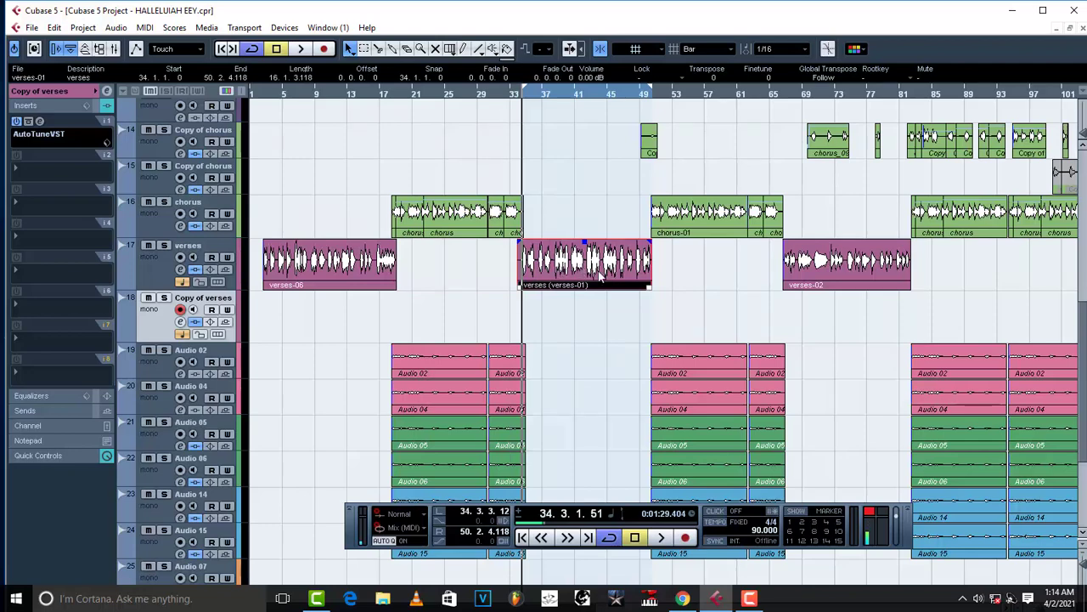
click(1018, 10)
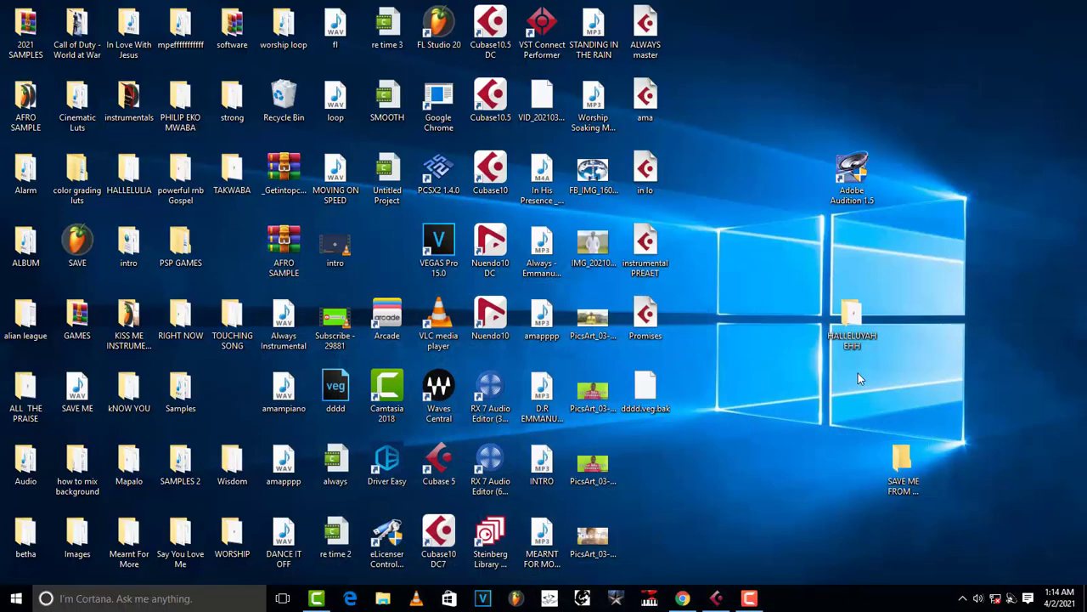
double_click(849, 321)
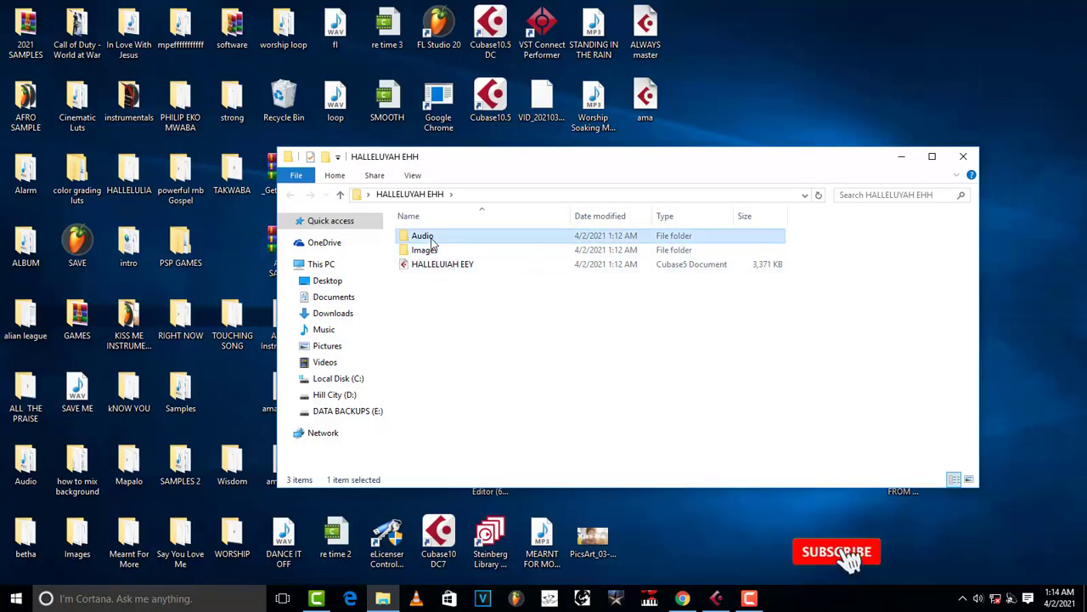
double_click(419, 237)
Switch back to Cubase and examine the start of the verses-01 clip close up.
click(715, 598)
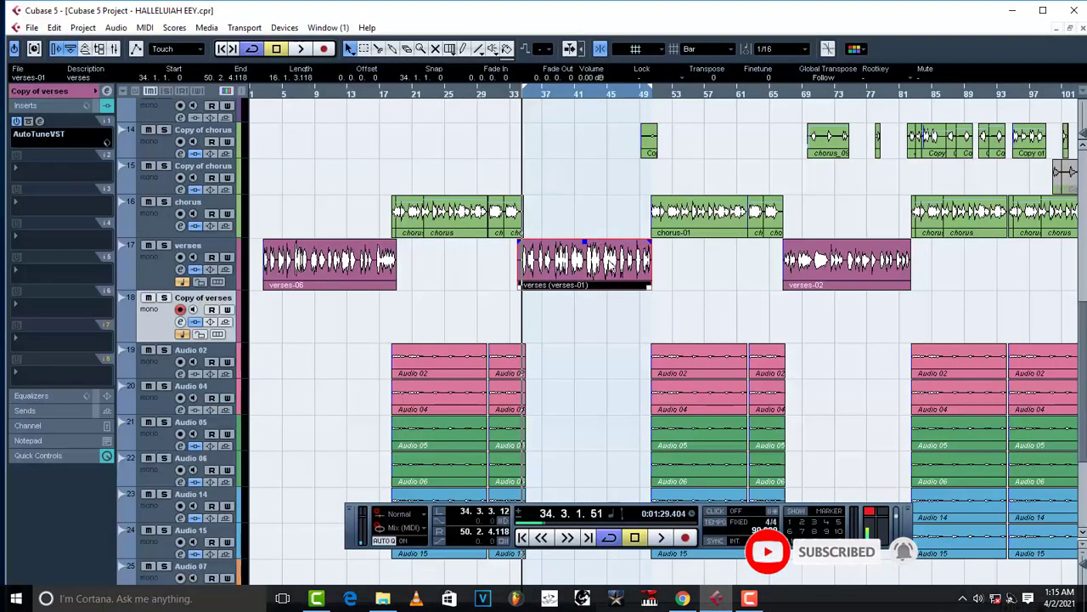
key(h)
key(h)
key(h)
key(h)
key(h)
key(h)
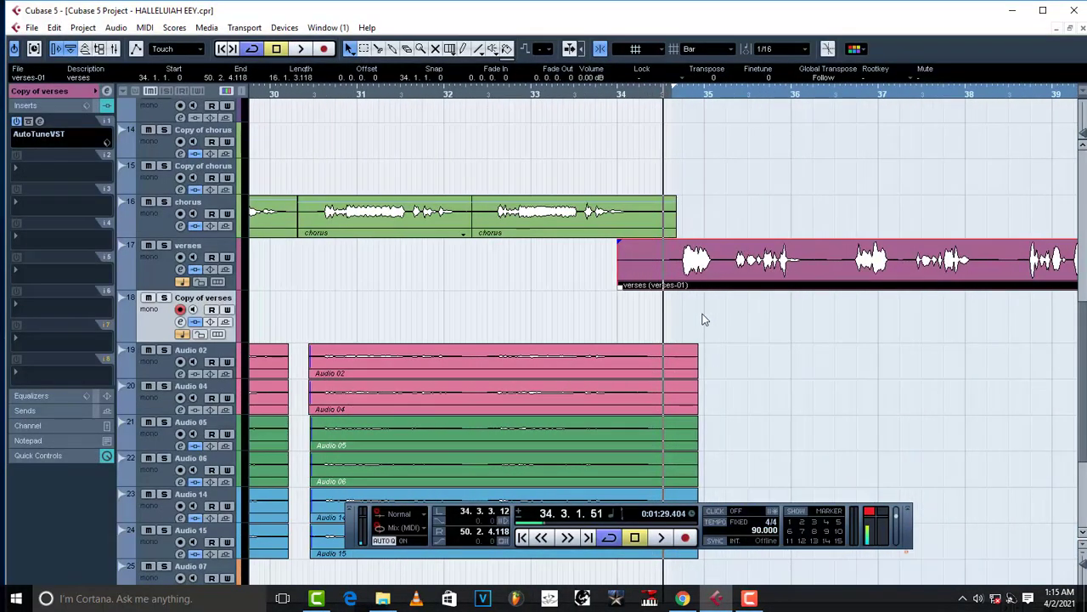
key(h)
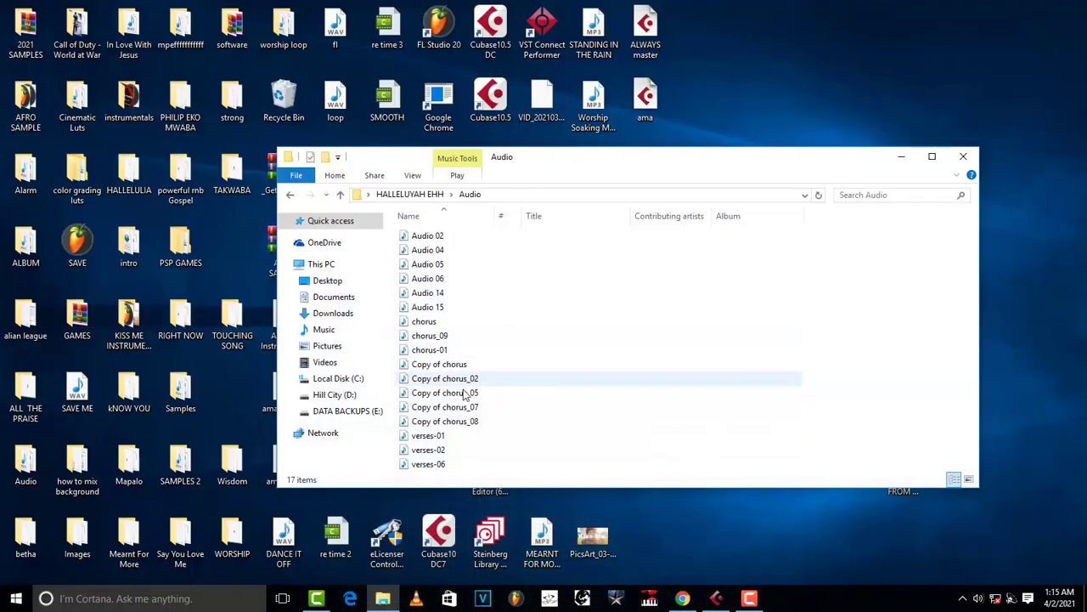
Select the verses-01 file in the Audio folder, clear the window off the desktop shortcut and launch Adobe Audition 1.5.
click(431, 439)
drag(642, 159, 932, 127)
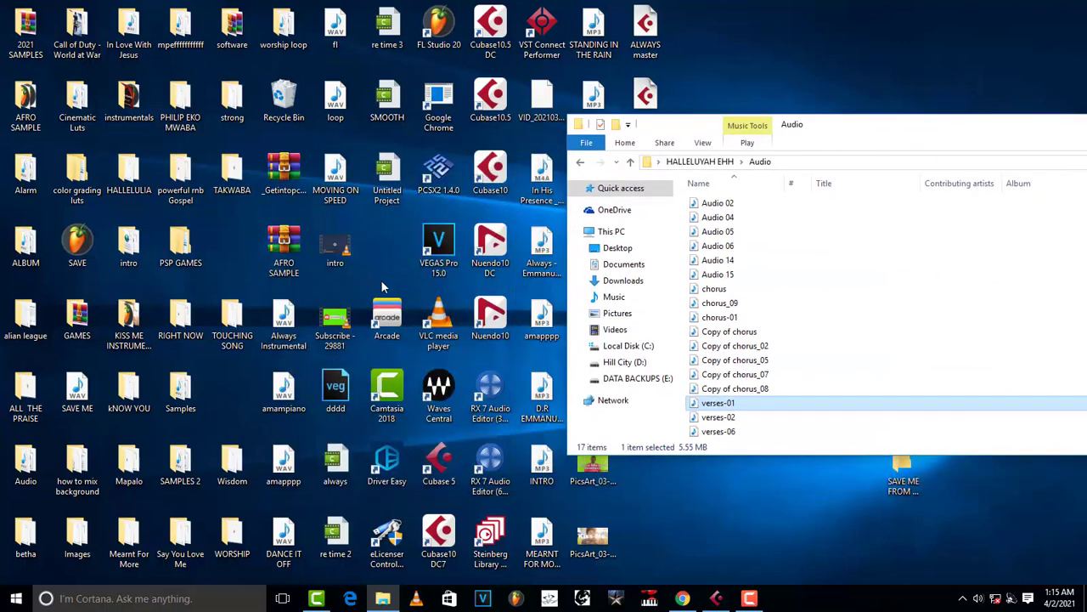
drag(841, 128, 807, 345)
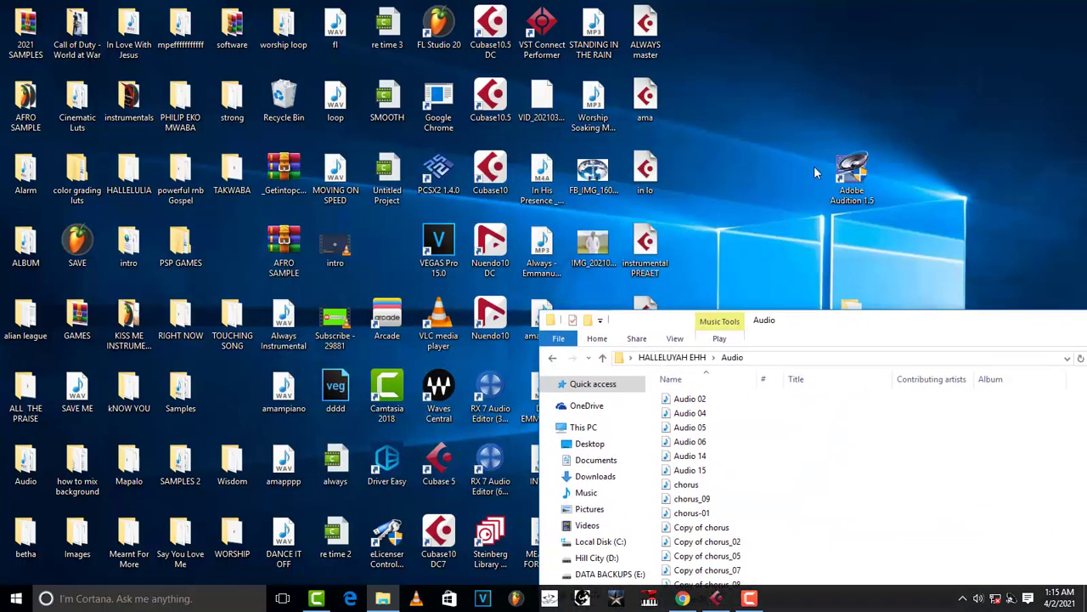
click(876, 185)
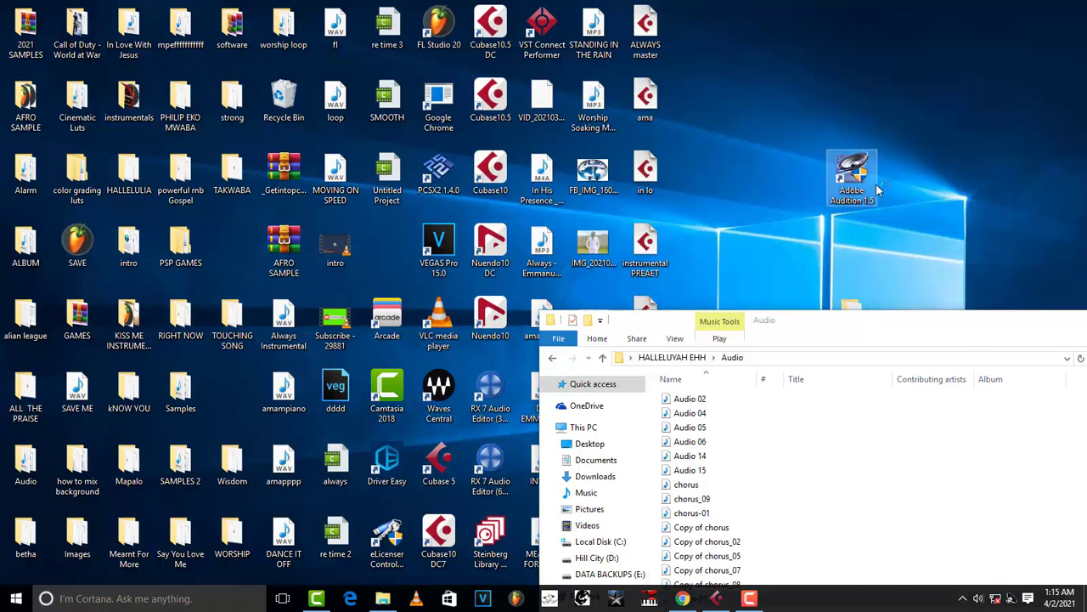
double_click(876, 184)
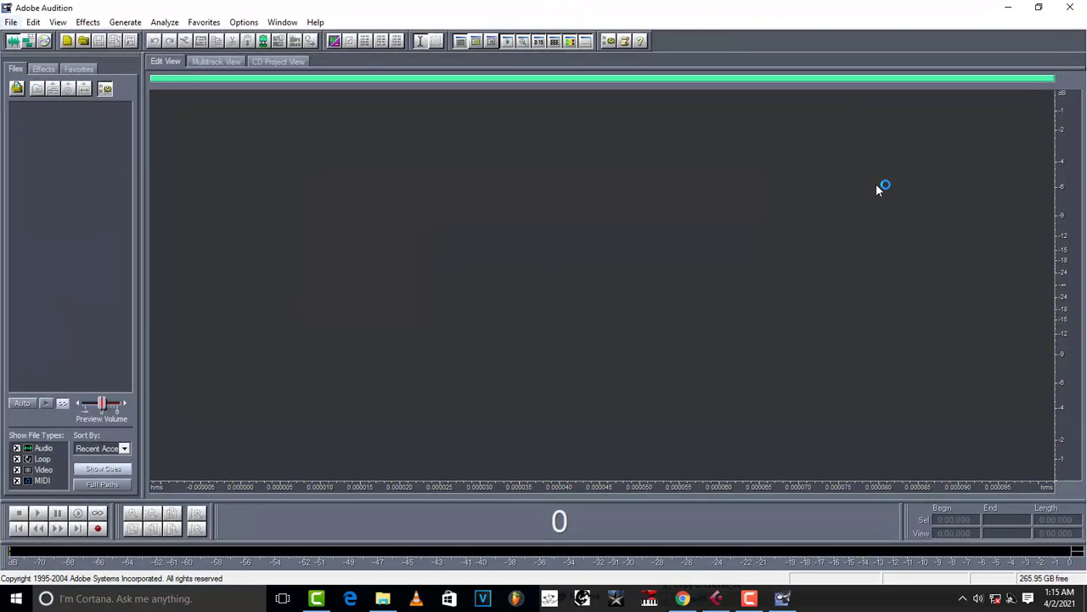
Start opening an audio file and browse to the Audio subfolder of the HALLELUYAH EHH folder.
key(Down)
key(Down)
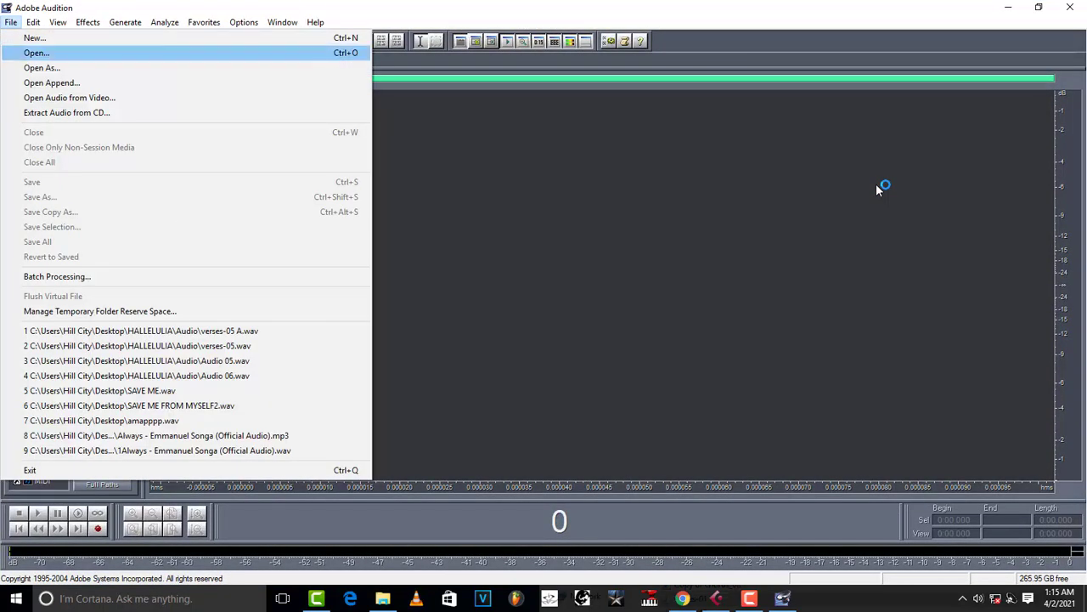
key(Return)
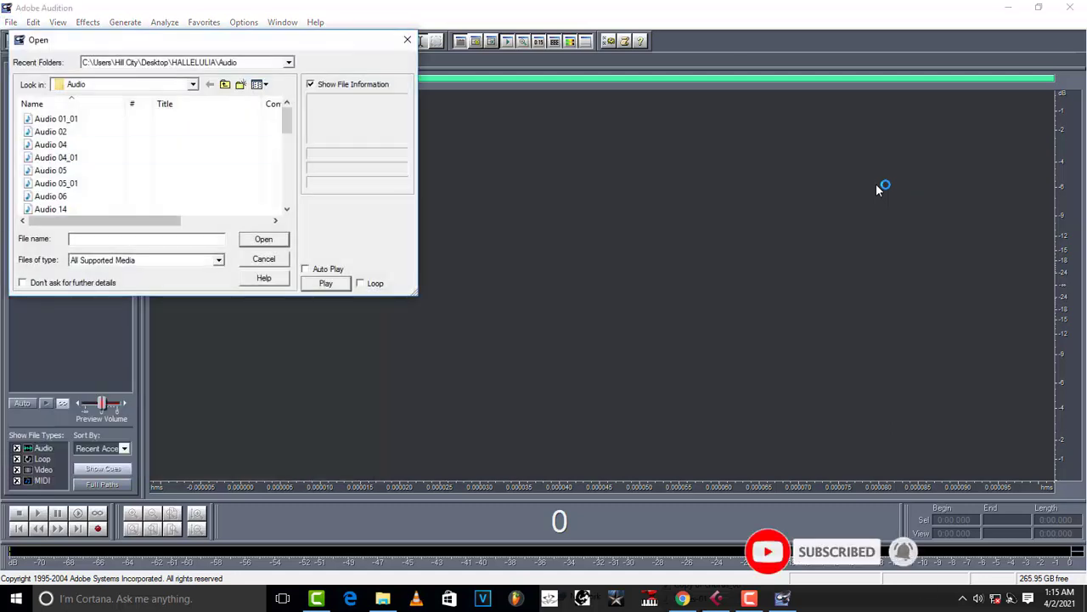
key(BackSpace)
key(BackSpace)
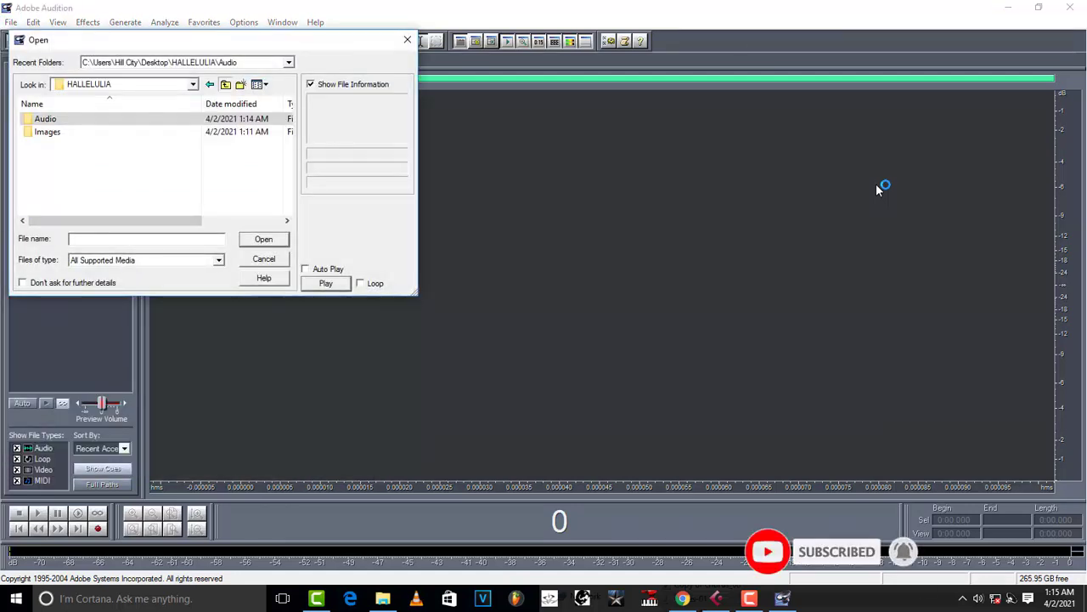
key(Down)
key(Return)
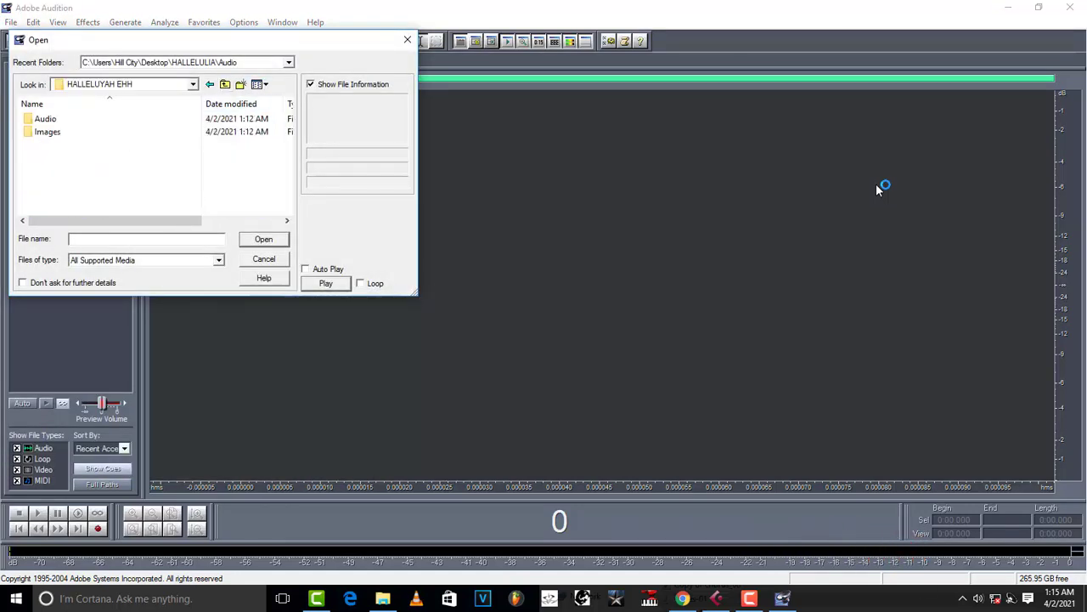
key(Down)
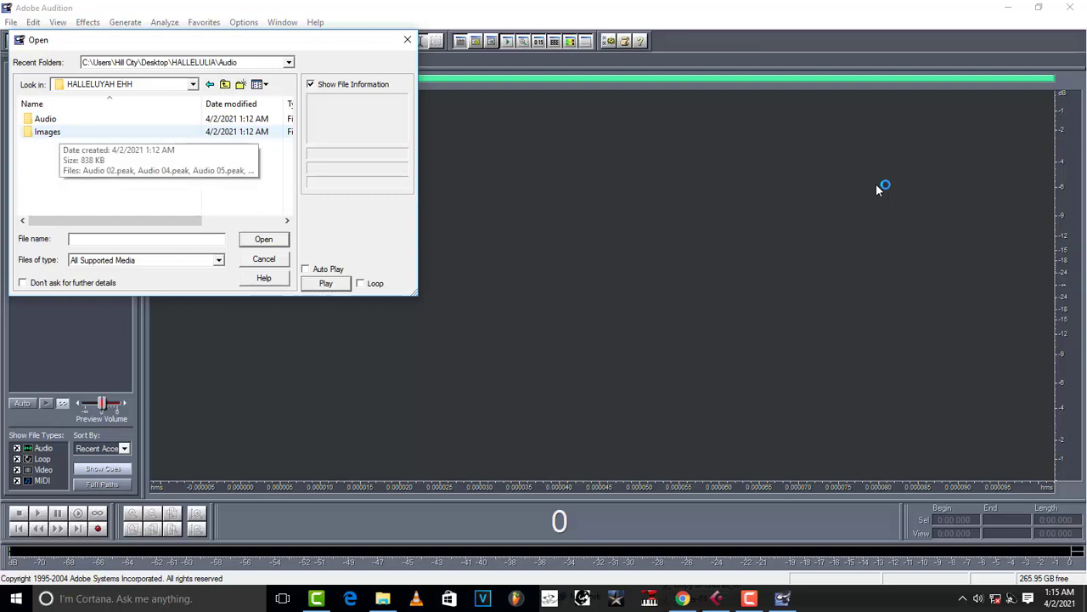
double_click(45, 119)
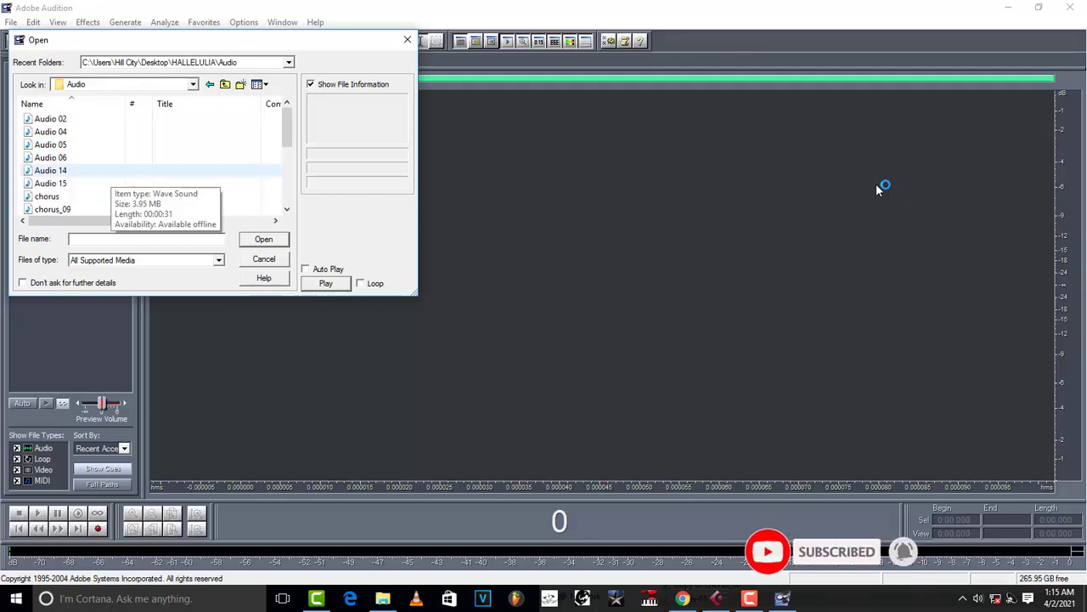
Select all the audio files in the Audio folder and open them together.
scroll(102, 170, down, 5)
scroll(102, 170, up, 5)
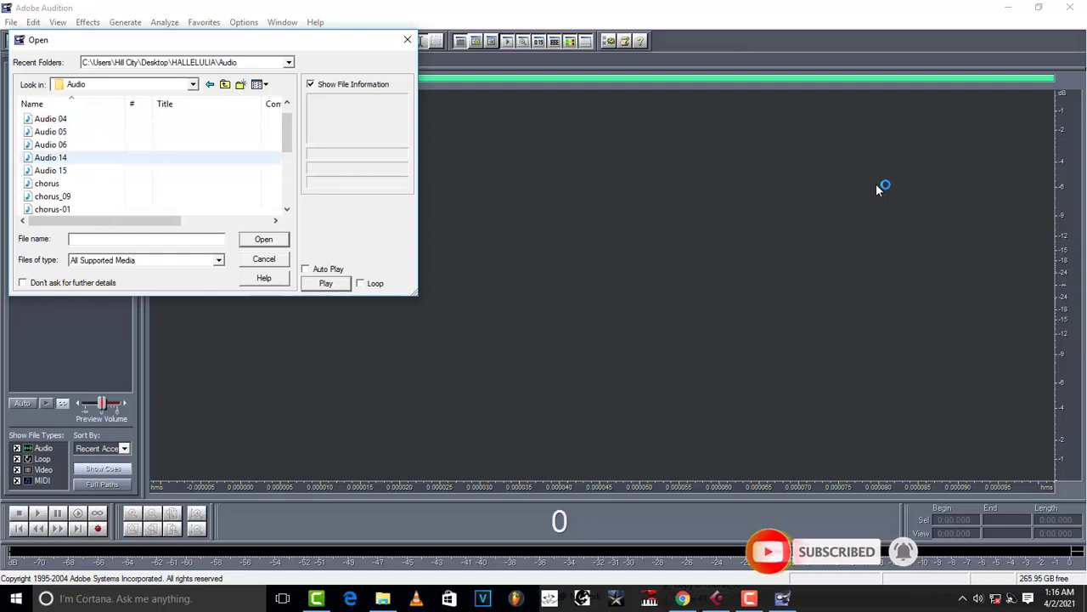
click(46, 183)
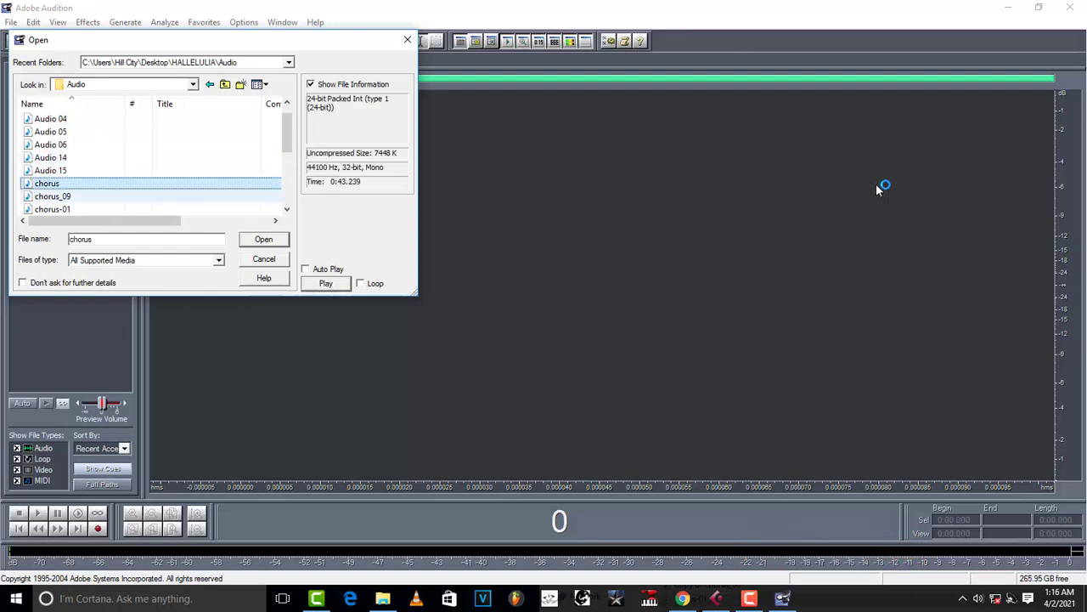
key(ctrl+a)
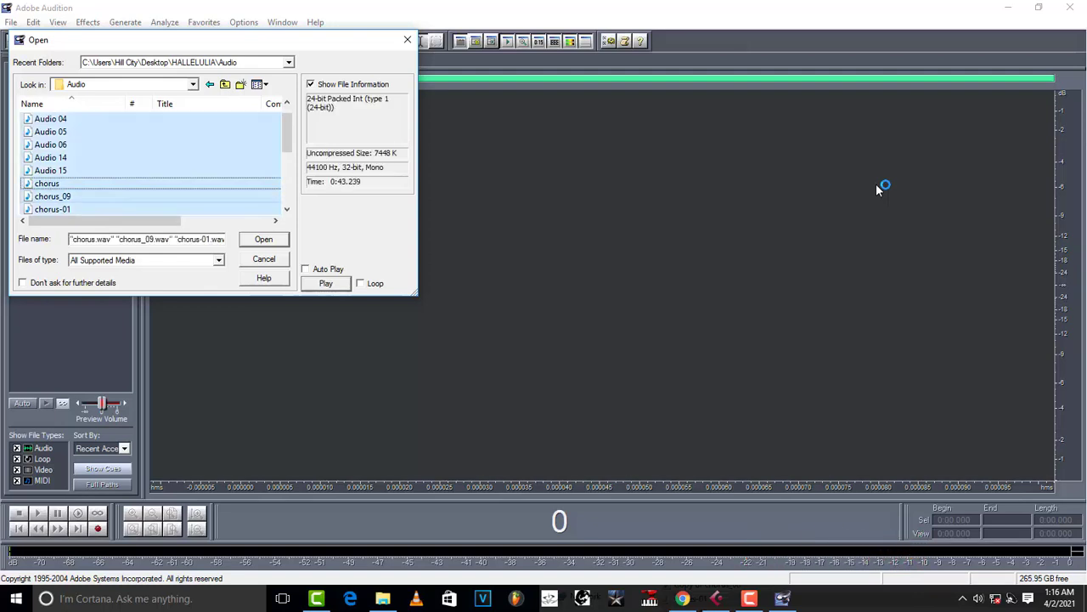
scroll(876, 184, down, 5)
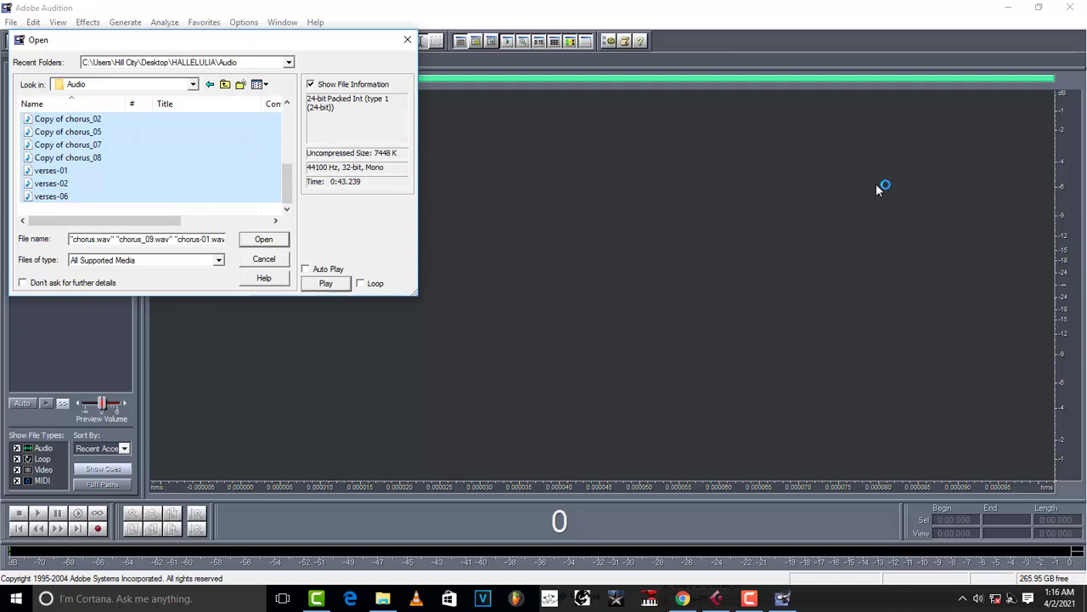
key(Return)
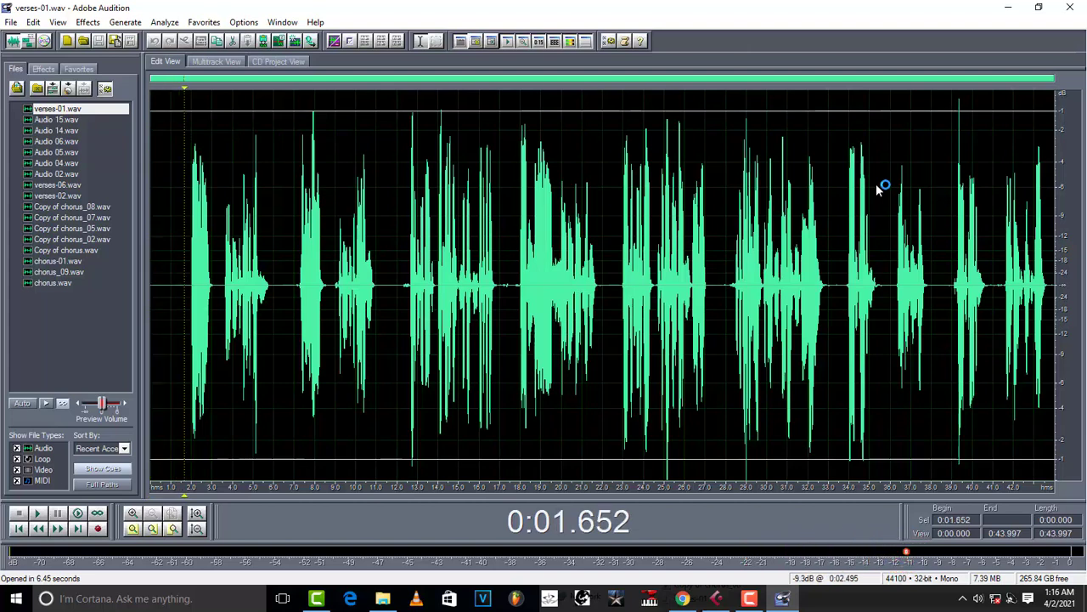
Play the start of verses-01, switch to Cubase to play the same passage of the verses clip, and return to Adobe Audition.
key(space)
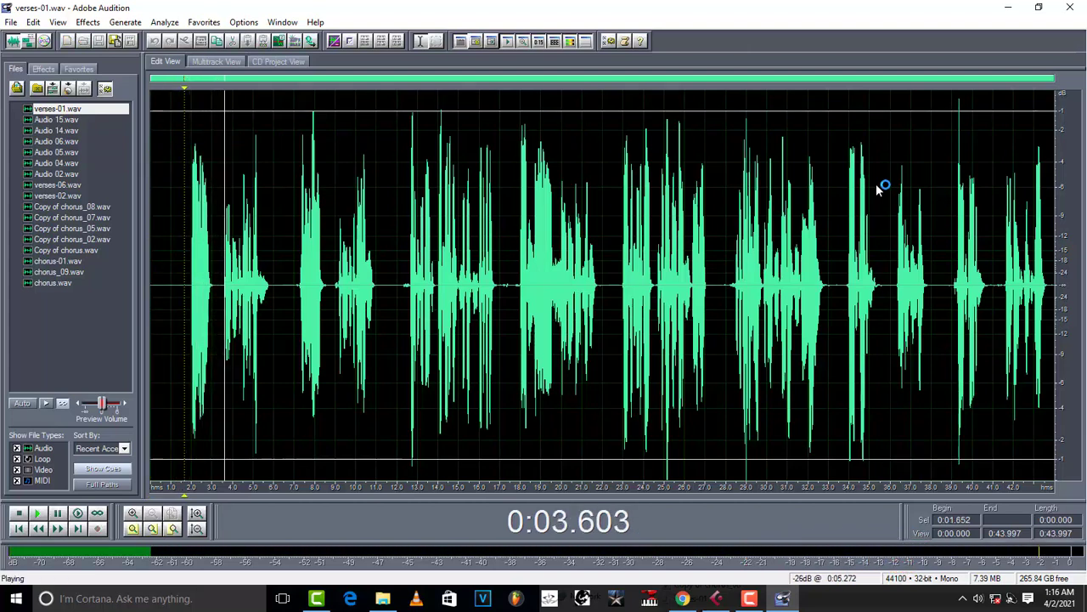
key(space)
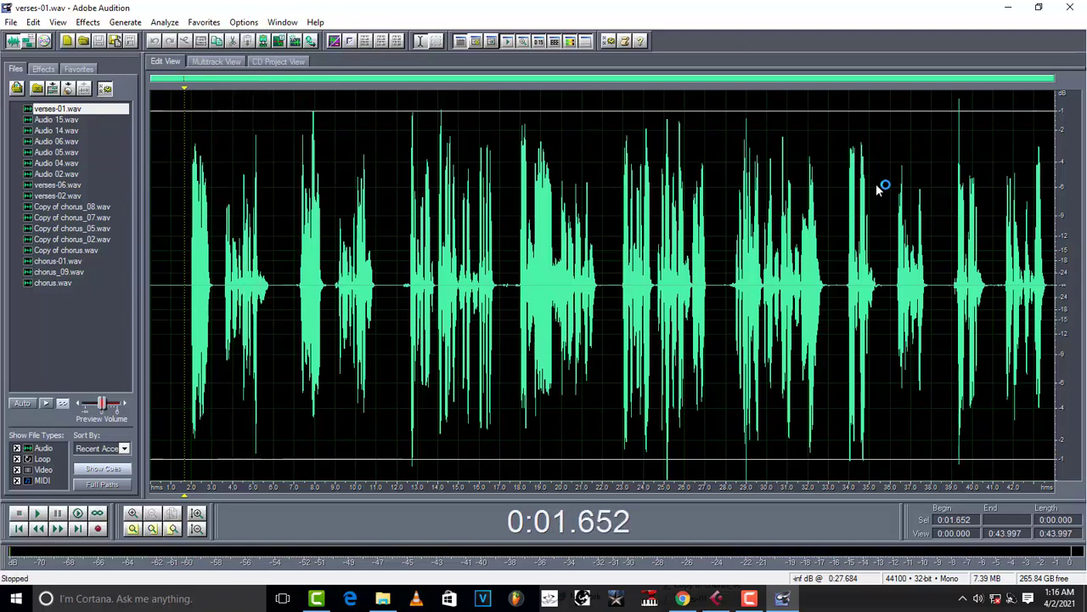
click(716, 598)
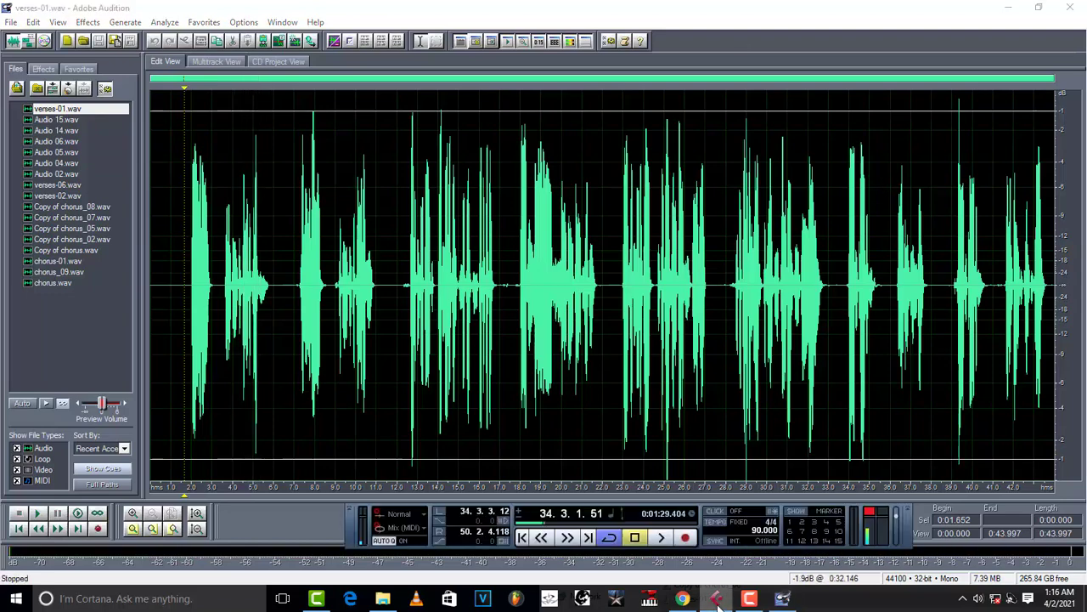
key(g)
key(g)
key(g)
key(g)
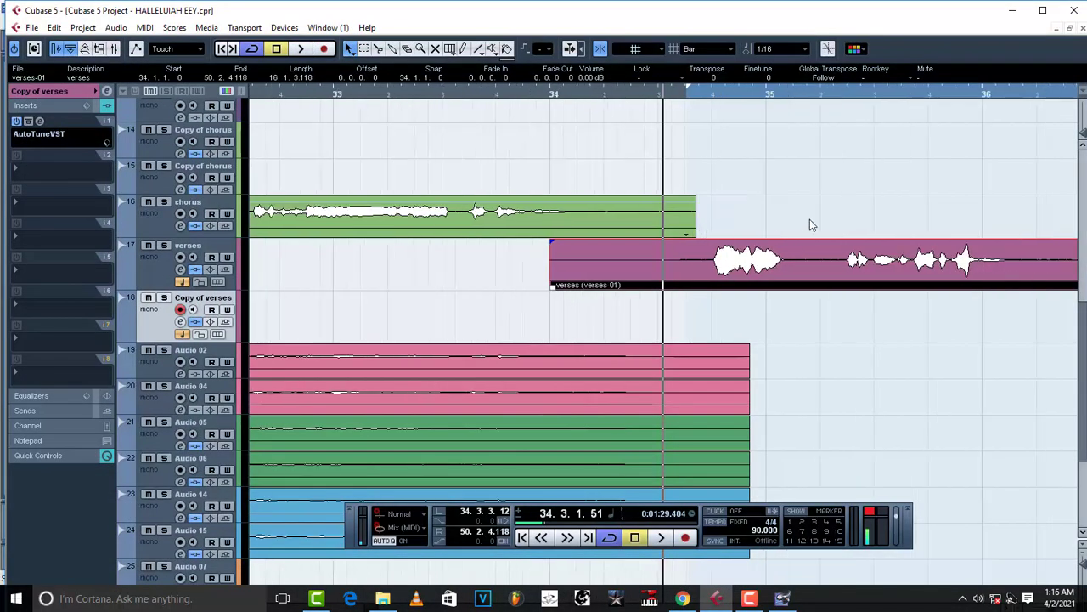
key(space)
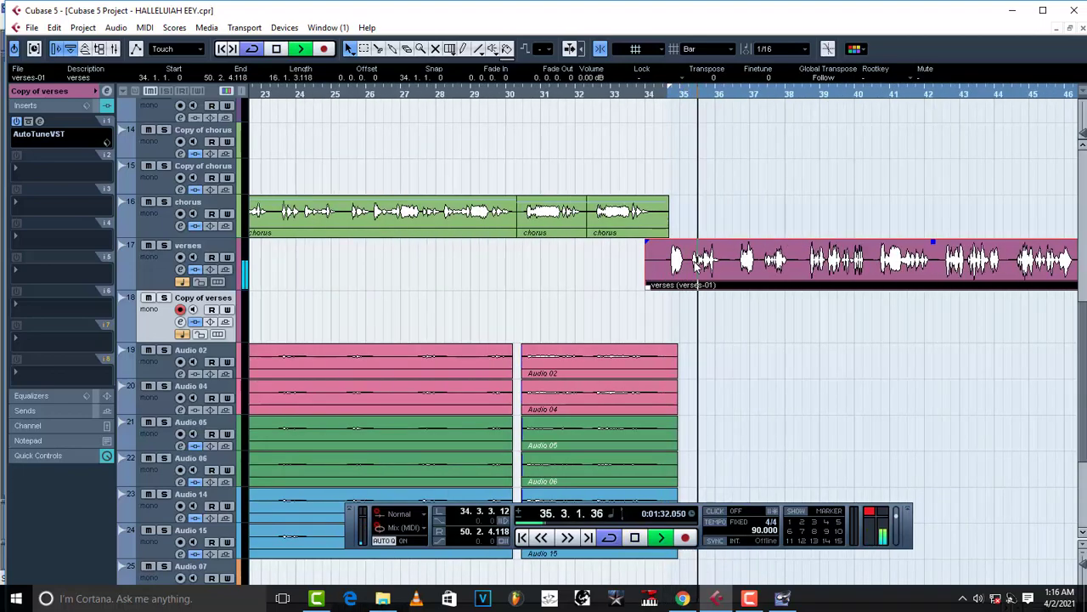
key(space)
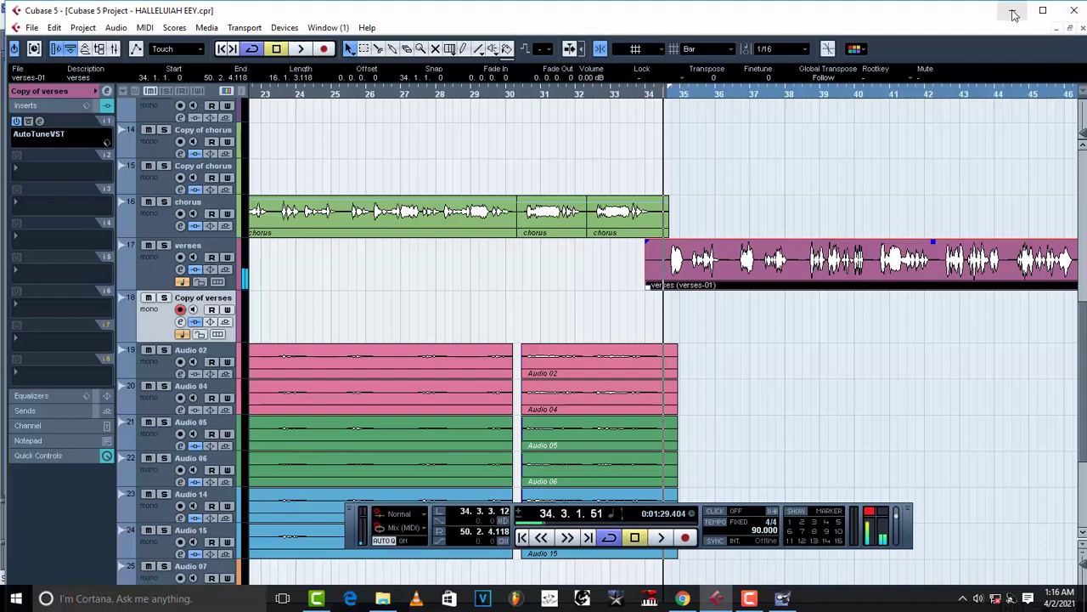
click(1012, 13)
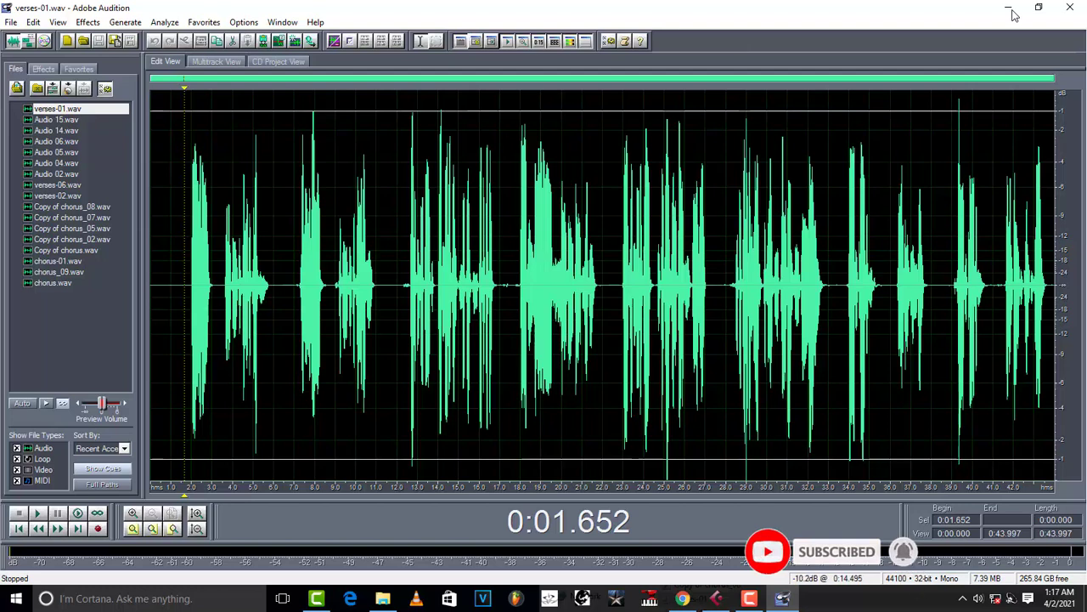
Listen to verses-01 from the phrases starting at about 0:07.2 and 0:12.6.
click(299, 285)
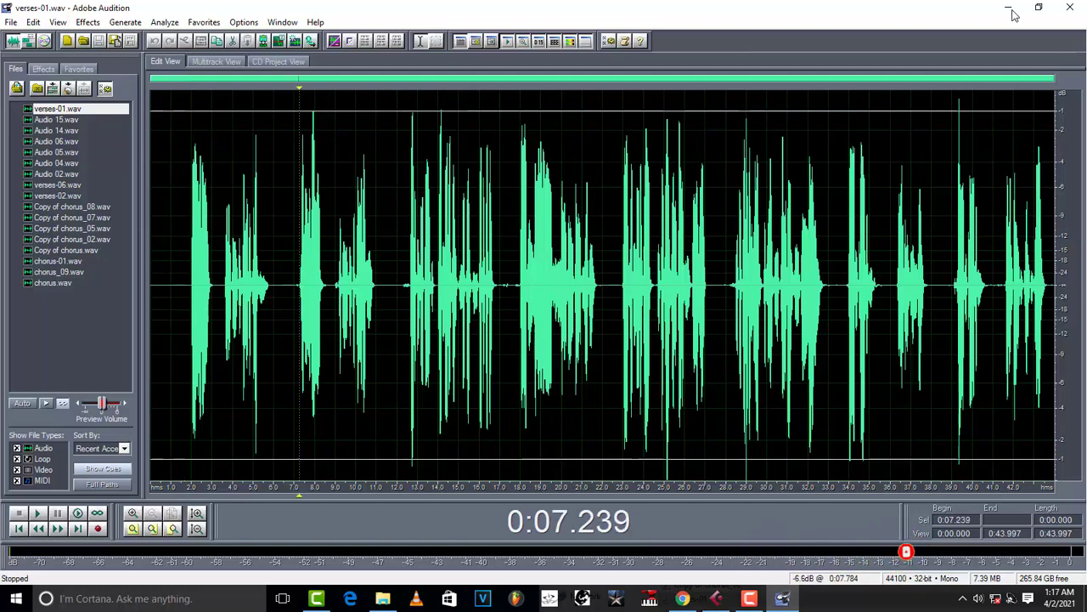
key(space)
key(space)
key(space)
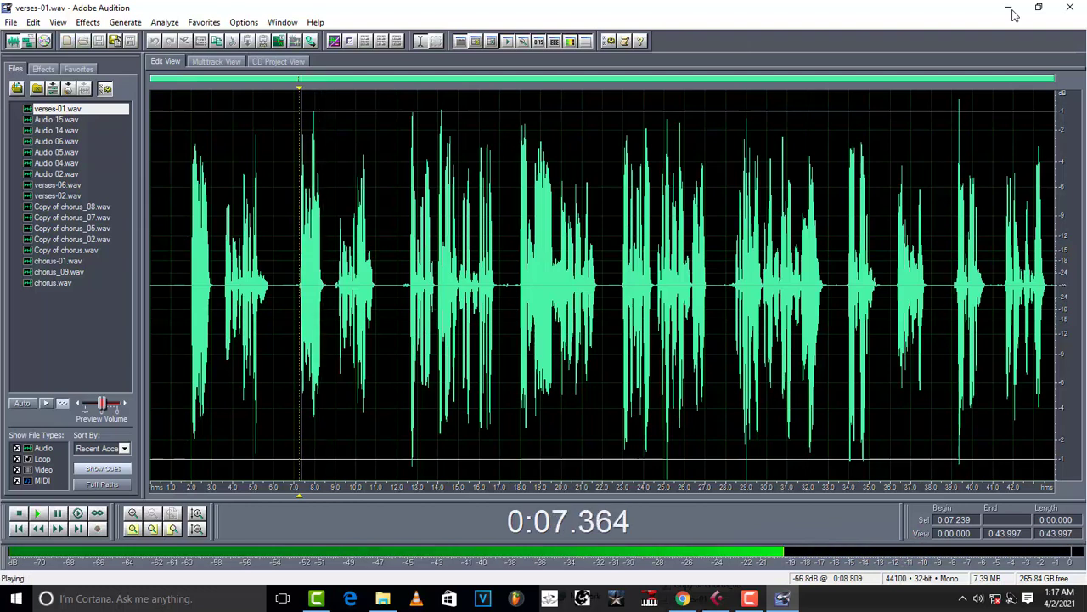
key(space)
key(space)
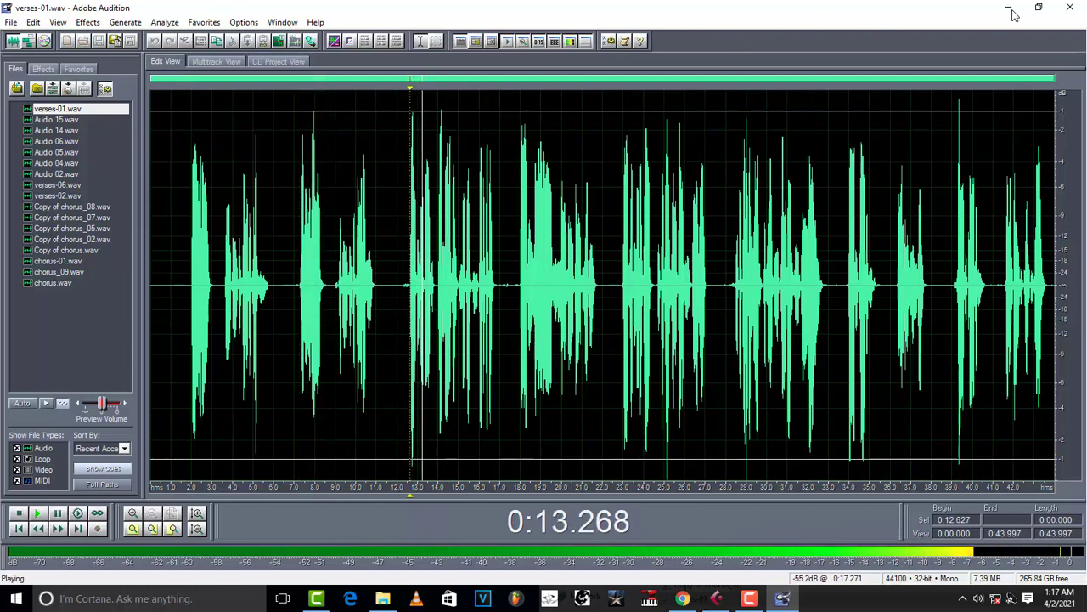
key(space)
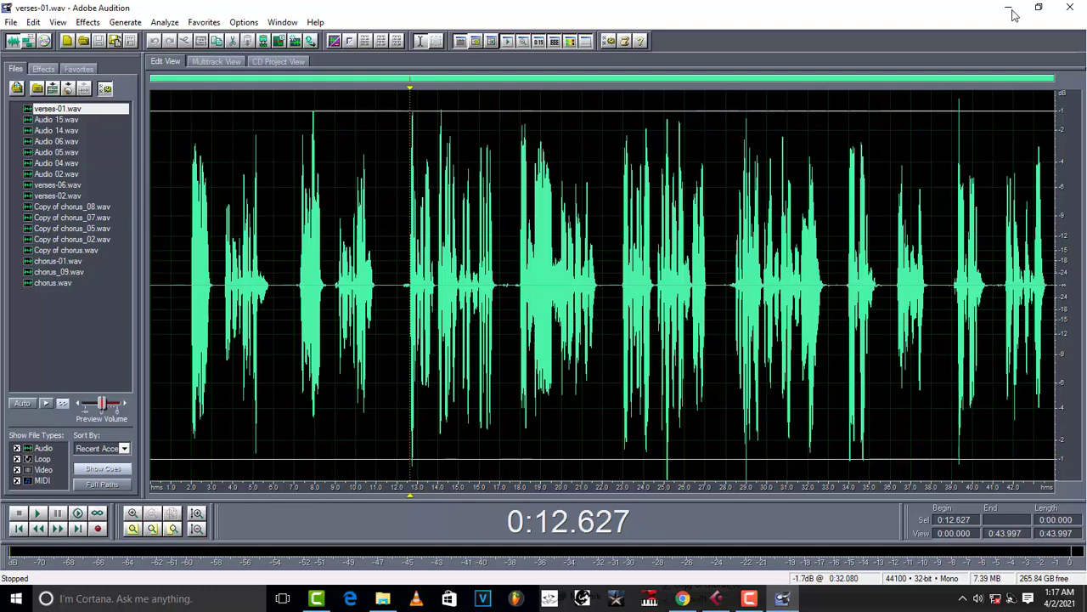
key(space)
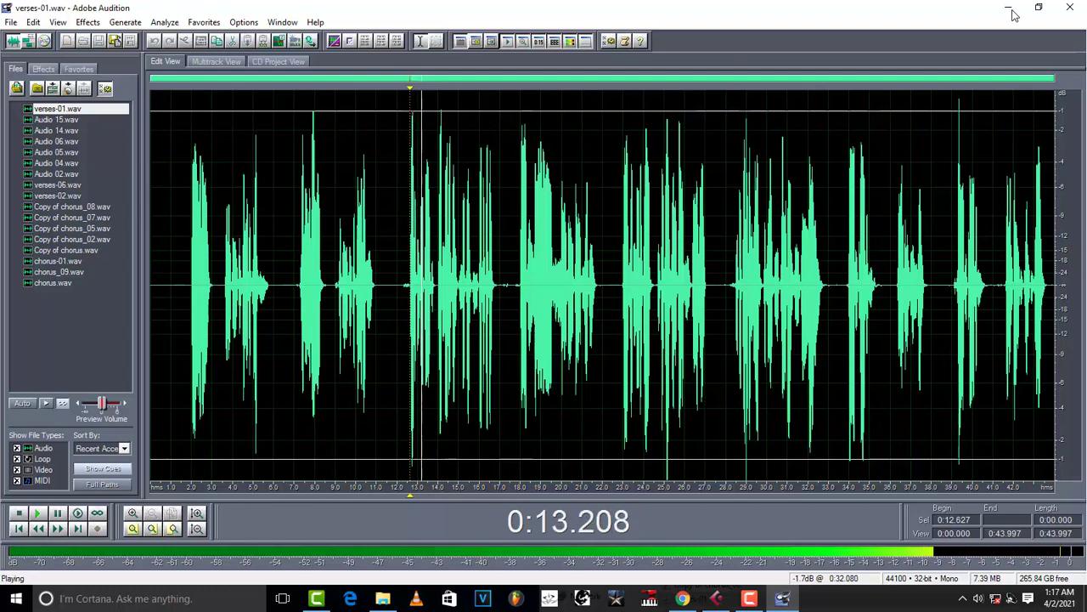
key(space)
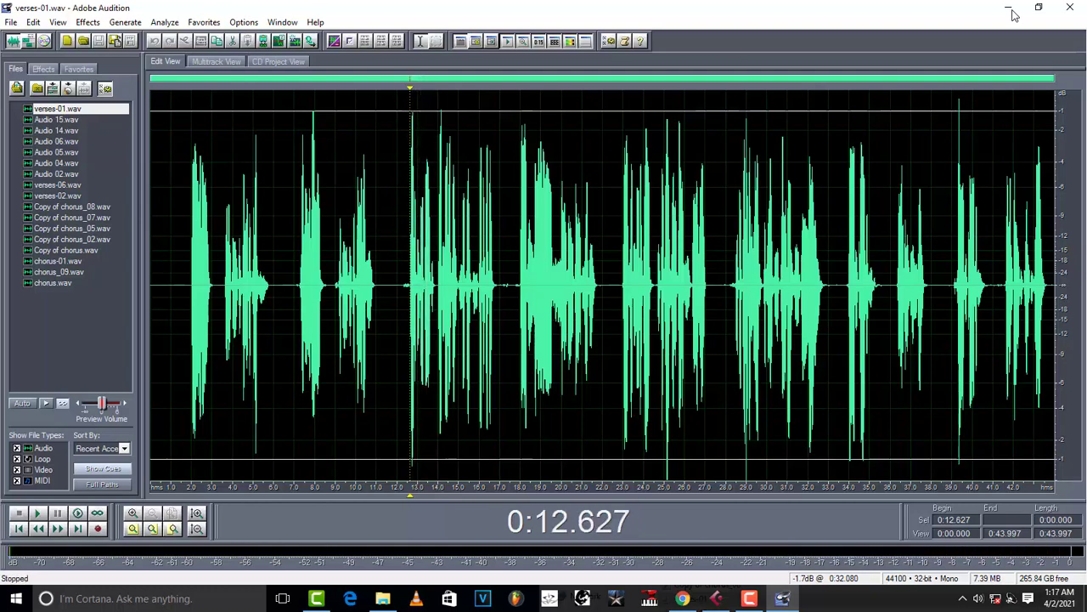
key(space)
key(space)
Apply Dynamics Processing to the whole verses-01 waveform using the preset "VocalComp, 8:1, -24, FastAttack".
key(alt+c)
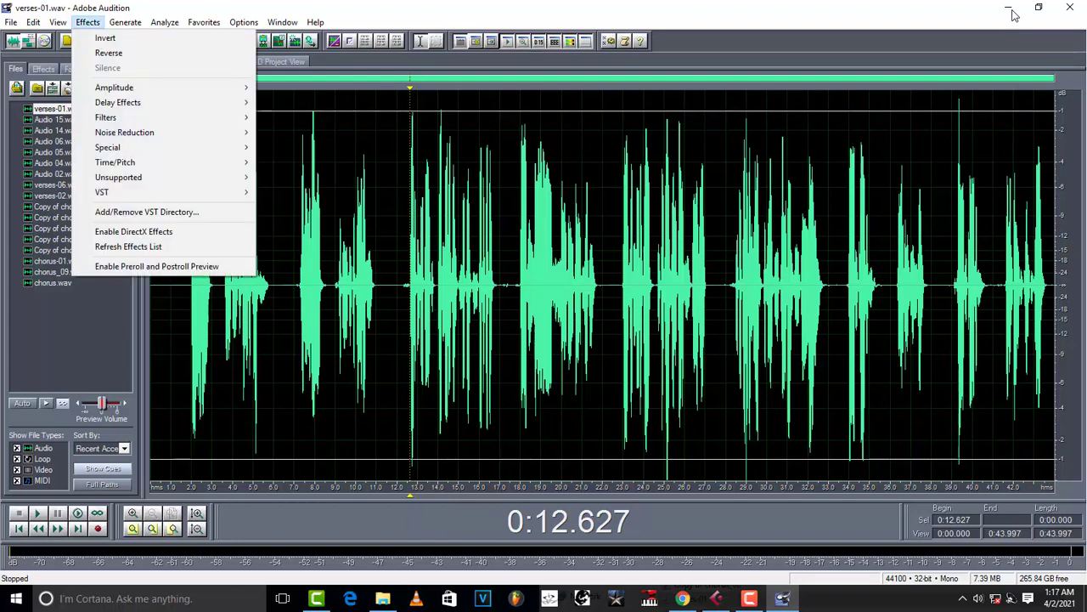
key(Down)
key(Down)
key(Down)
key(Right)
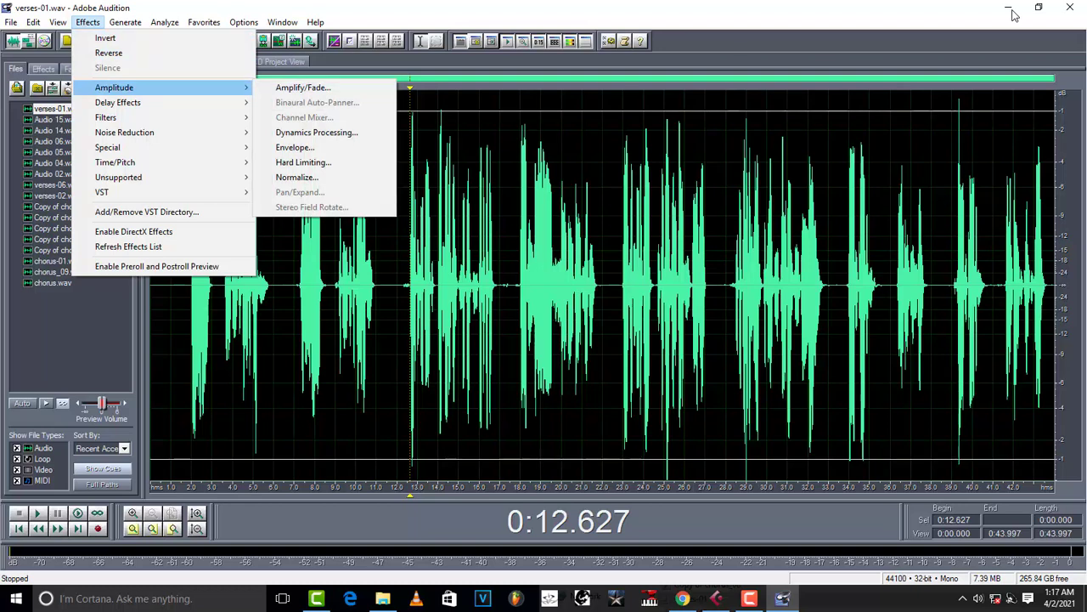
key(Down)
key(Down)
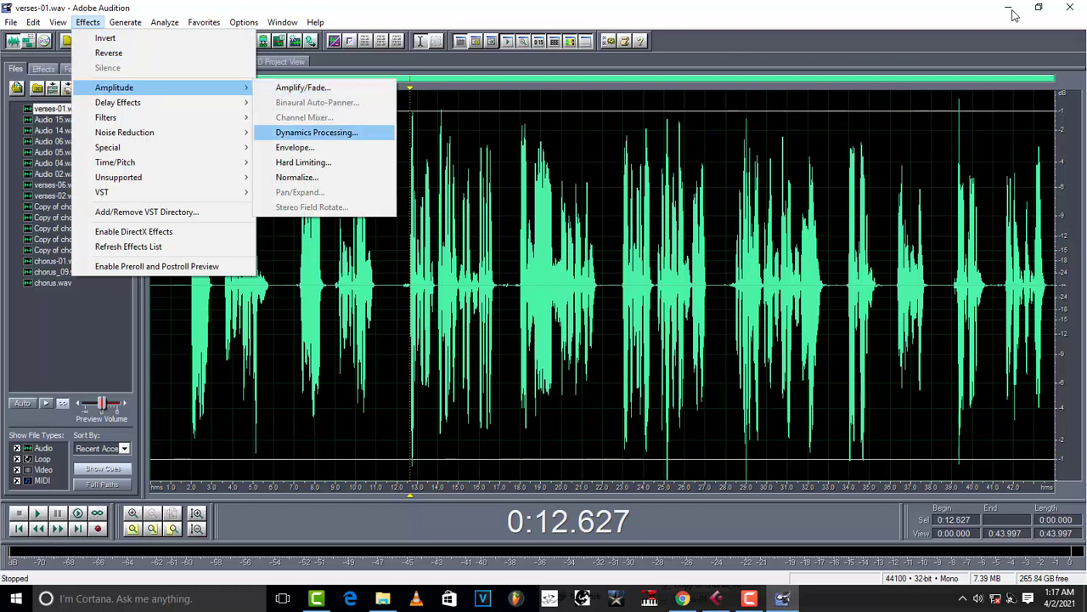
key(Return)
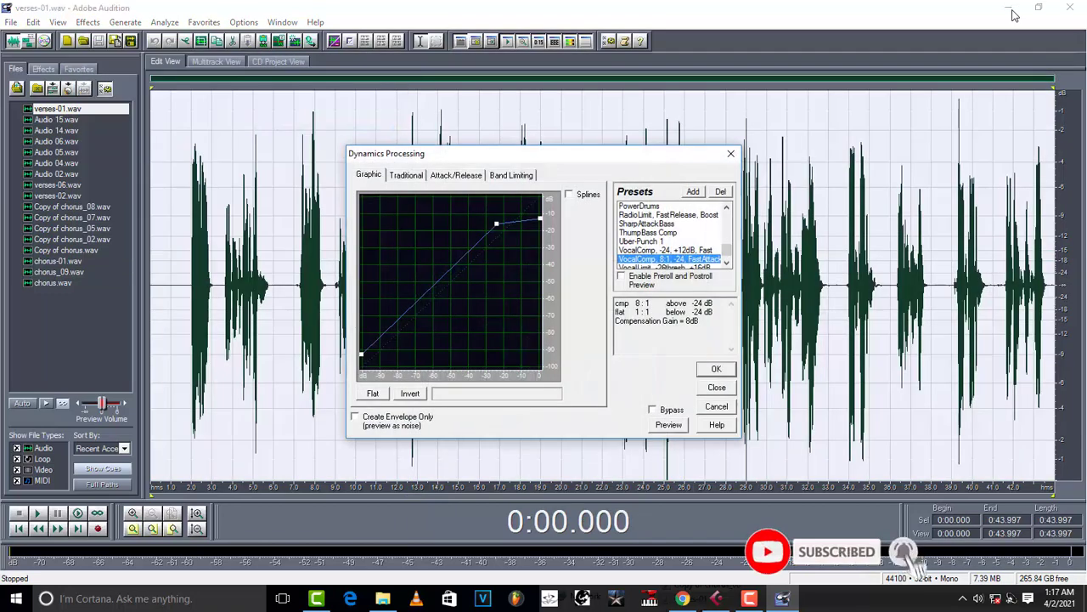
key(Down)
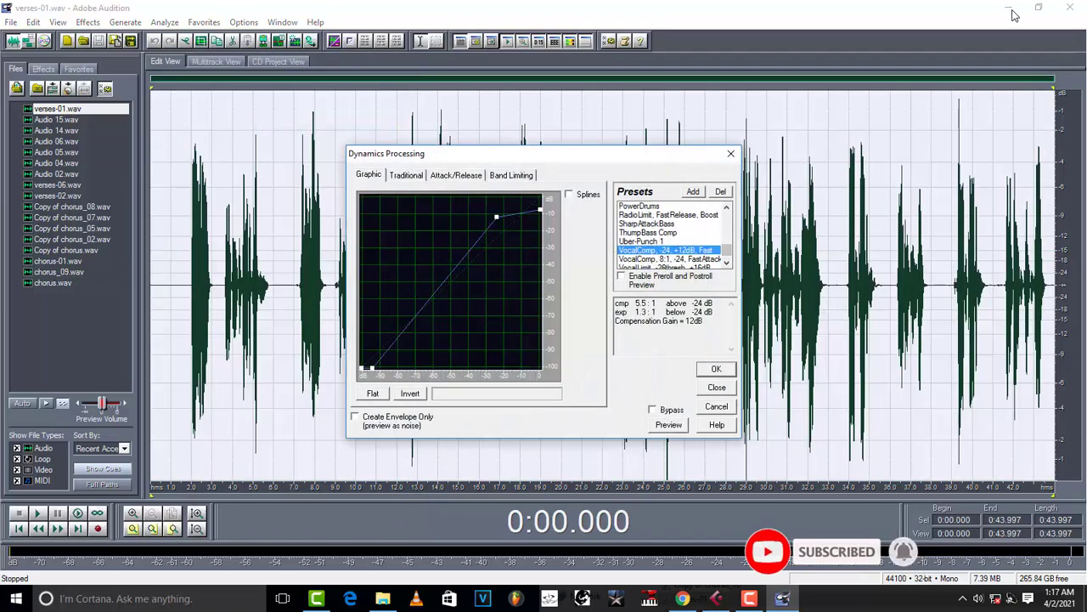
key(Up)
key(Down)
key(Up)
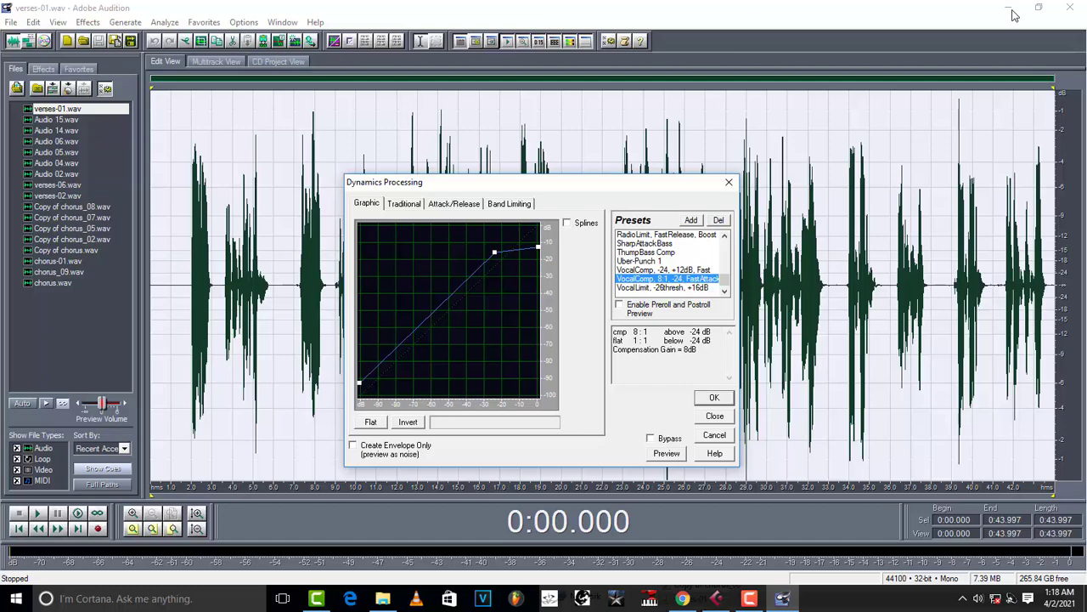
key(Return)
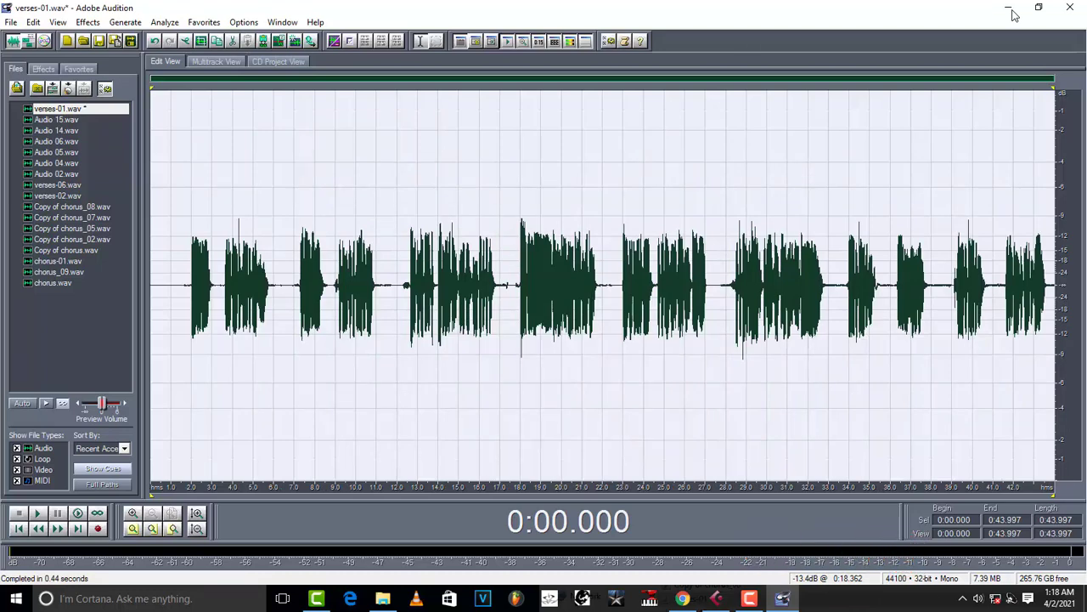
Undo and redo the dynamics processing twice to compare the verses-01 waveform before and after compression.
key(ctrl+z)
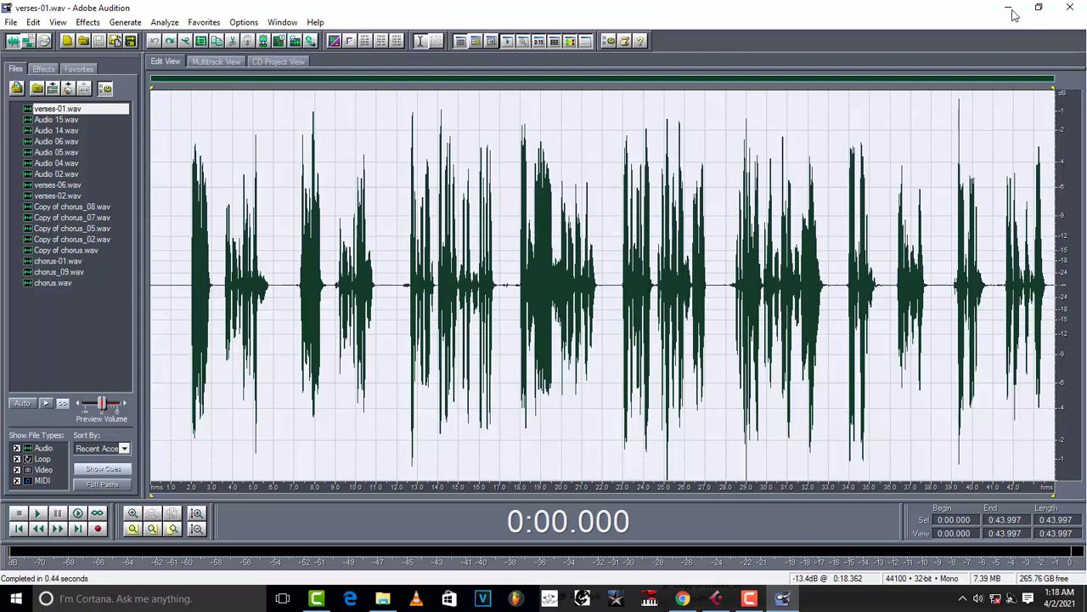
key(ctrl+shift+z)
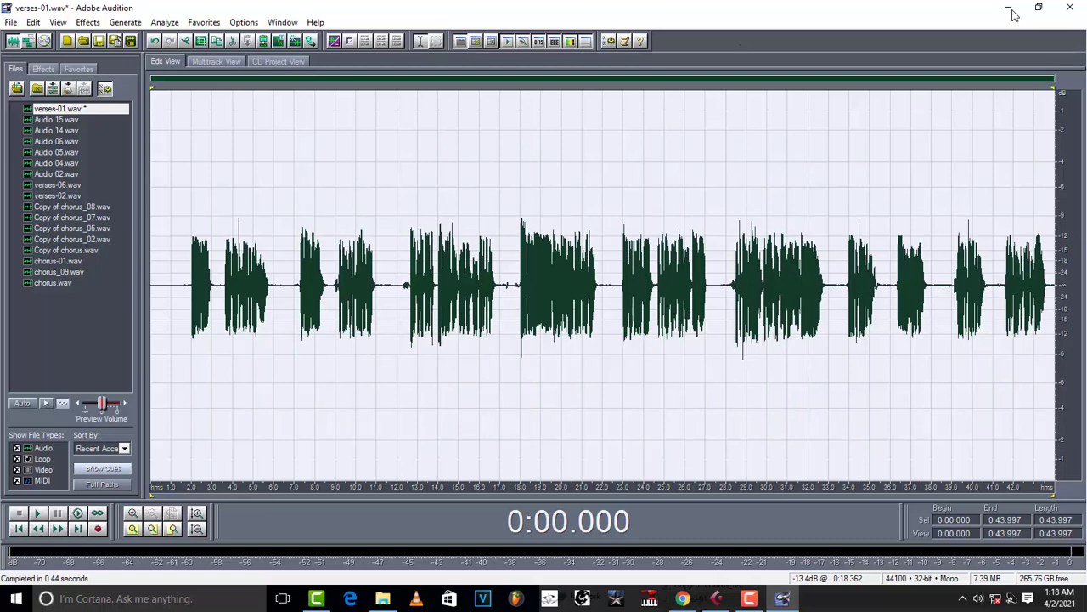
key(ctrl+z)
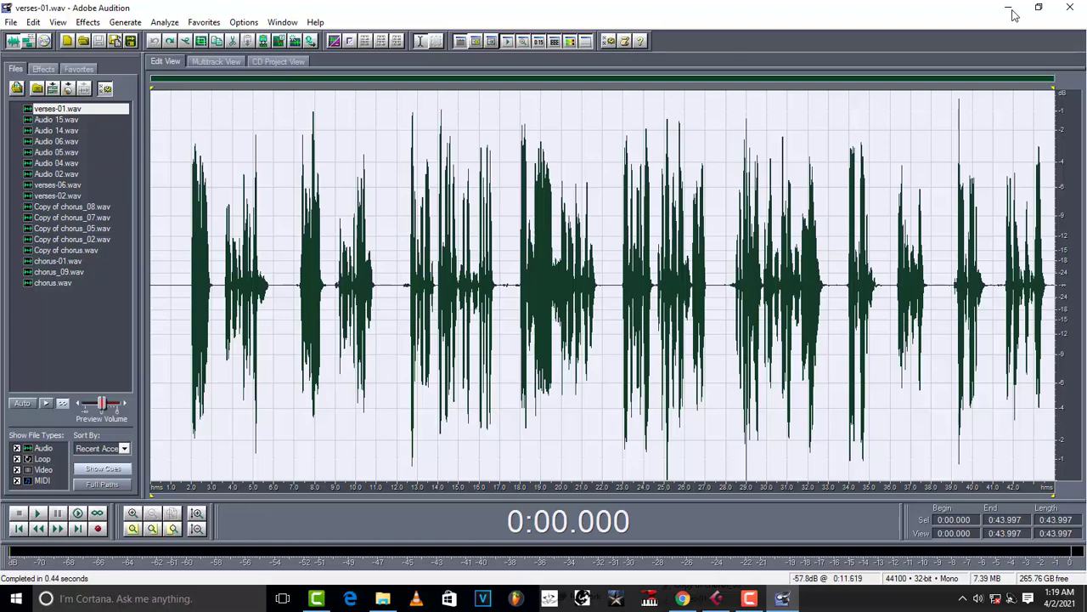
key(ctrl+shift+z)
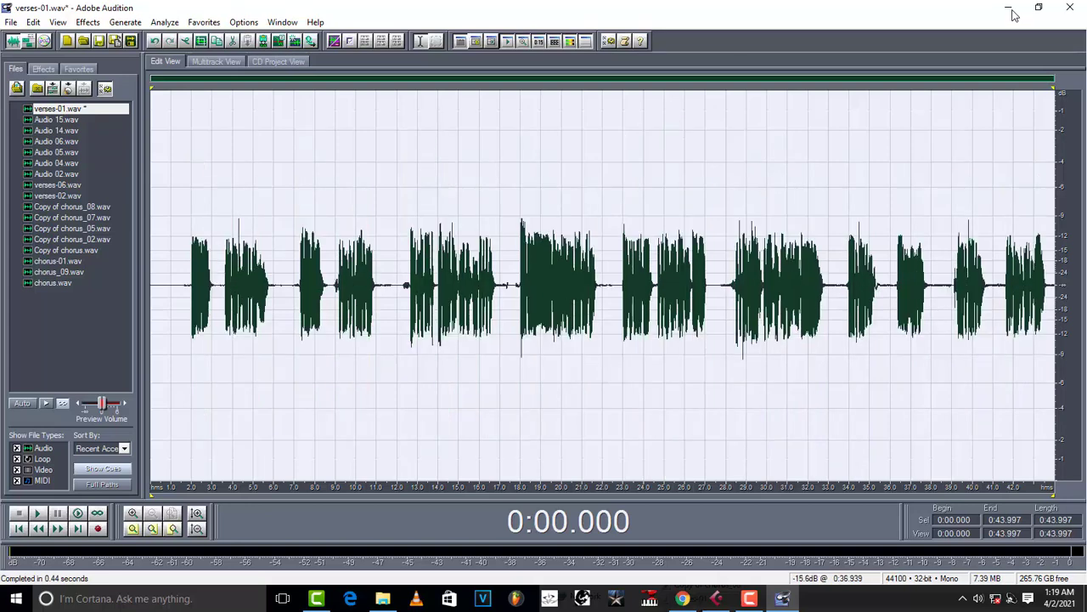
Listen to the compressed verses-01 from 0:02.000 and from 0:17.519, and undo the dynamics processing.
key(space)
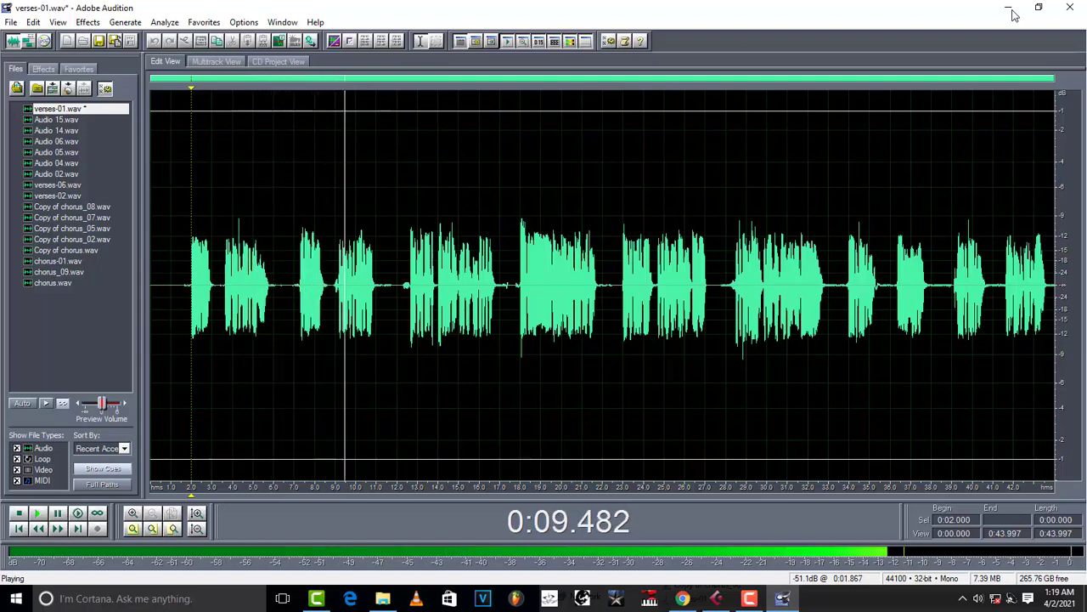
key(space)
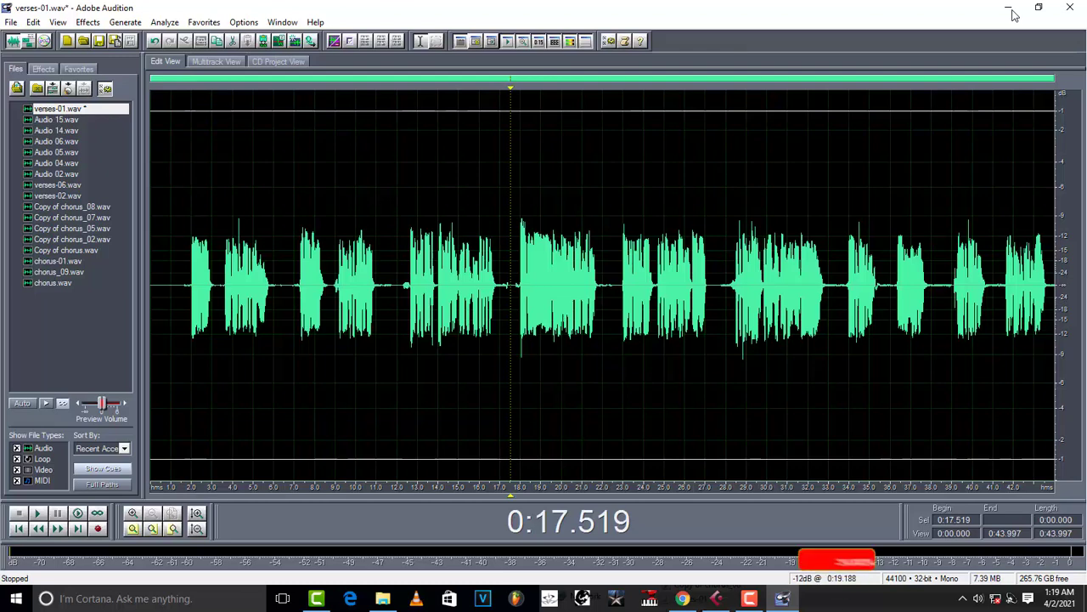
key(space)
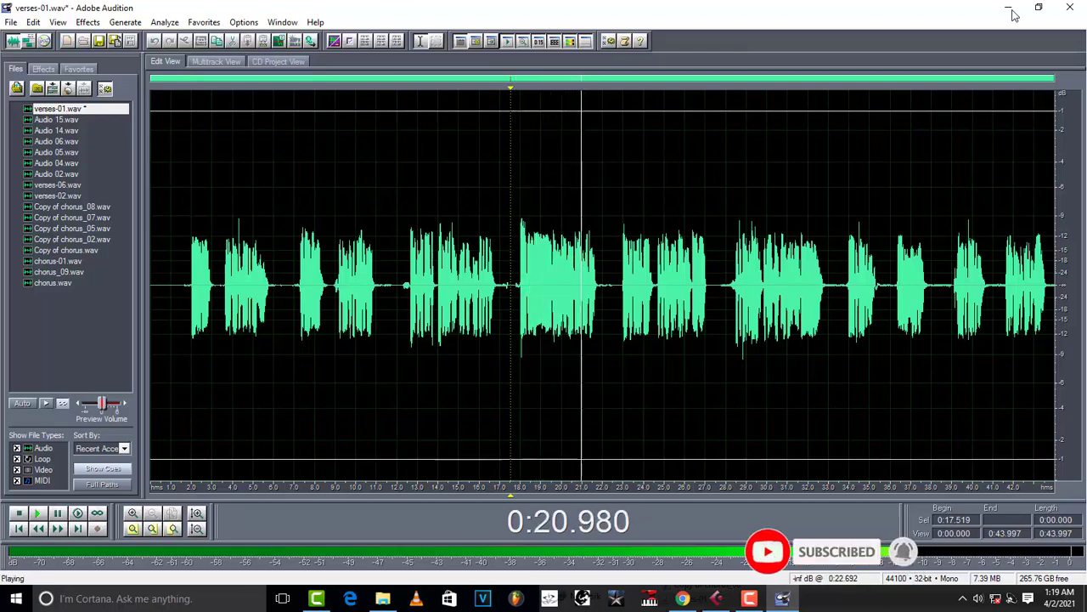
key(space)
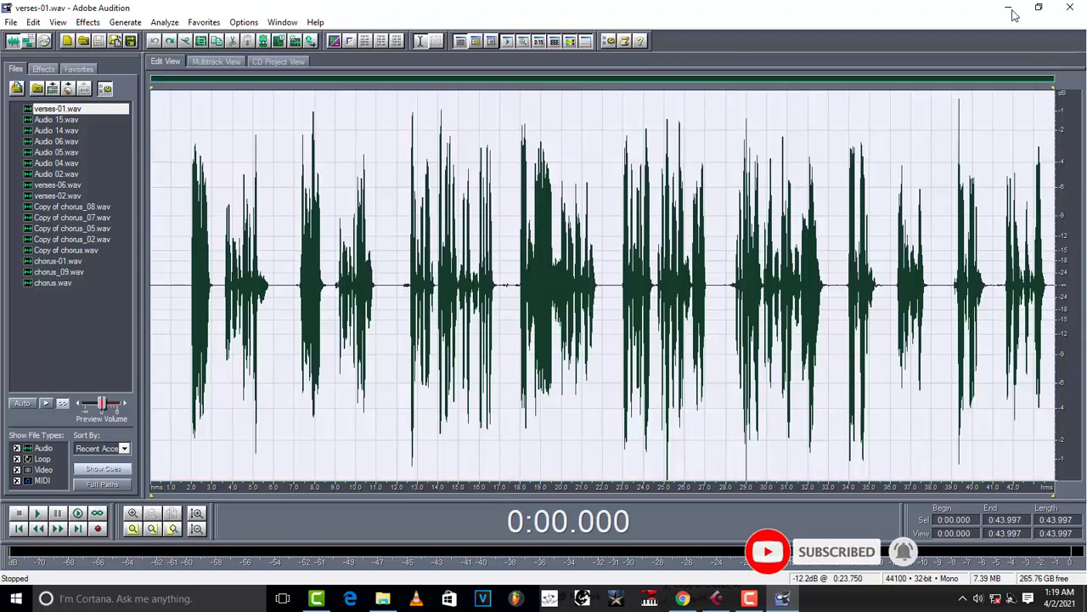
Play the uncompressed verses-01 from the start and redo the dynamics processing.
key(space)
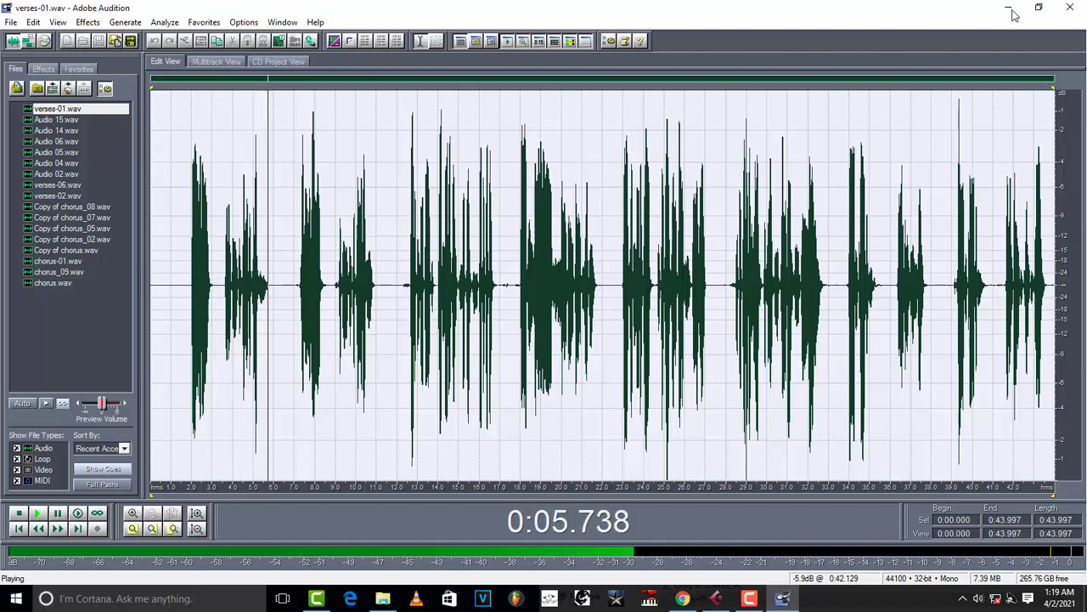
key(space)
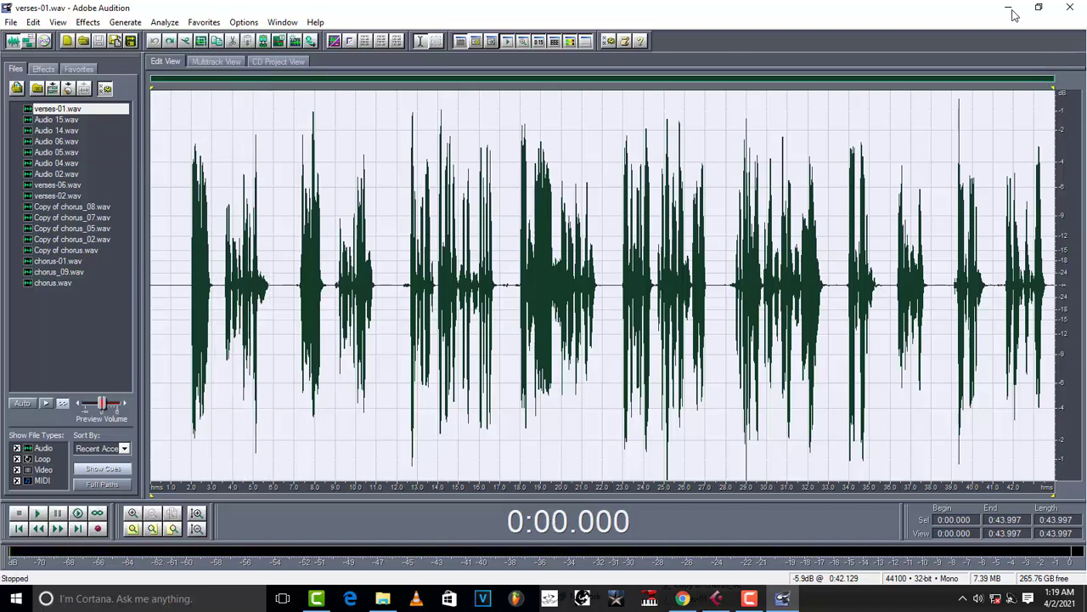
key(ctrl+shift+z)
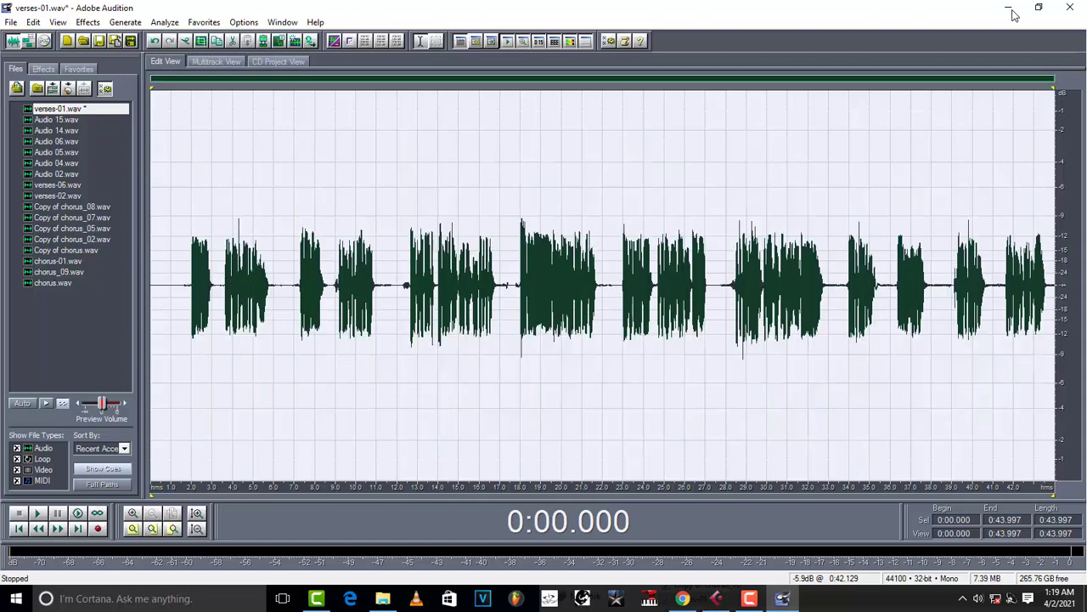
Listen to the compressed verses-01 from 0:28.262 onward.
click(731, 280)
key(space)
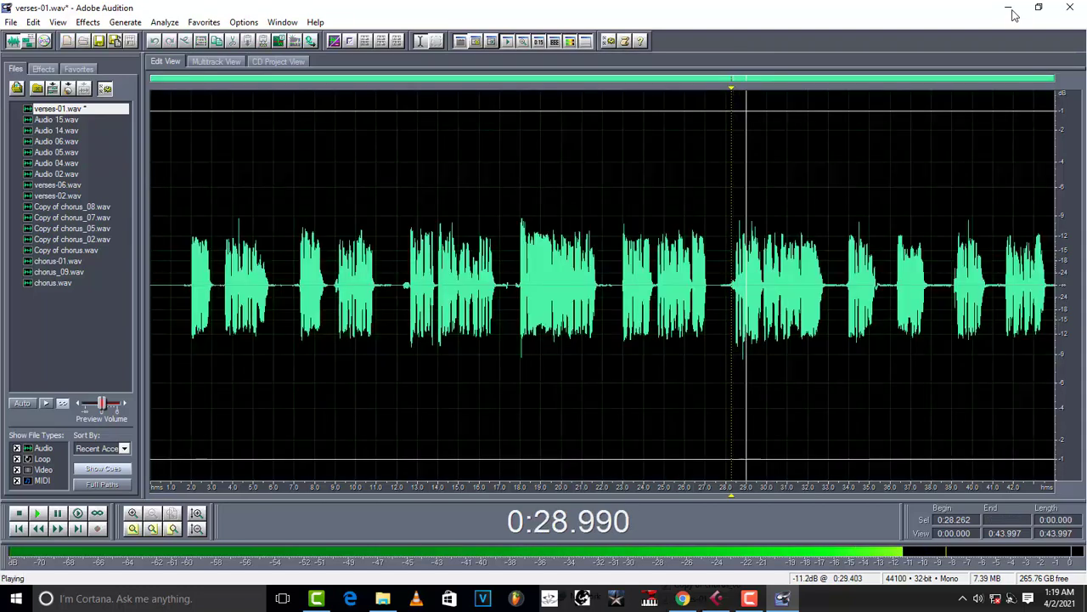
key(space)
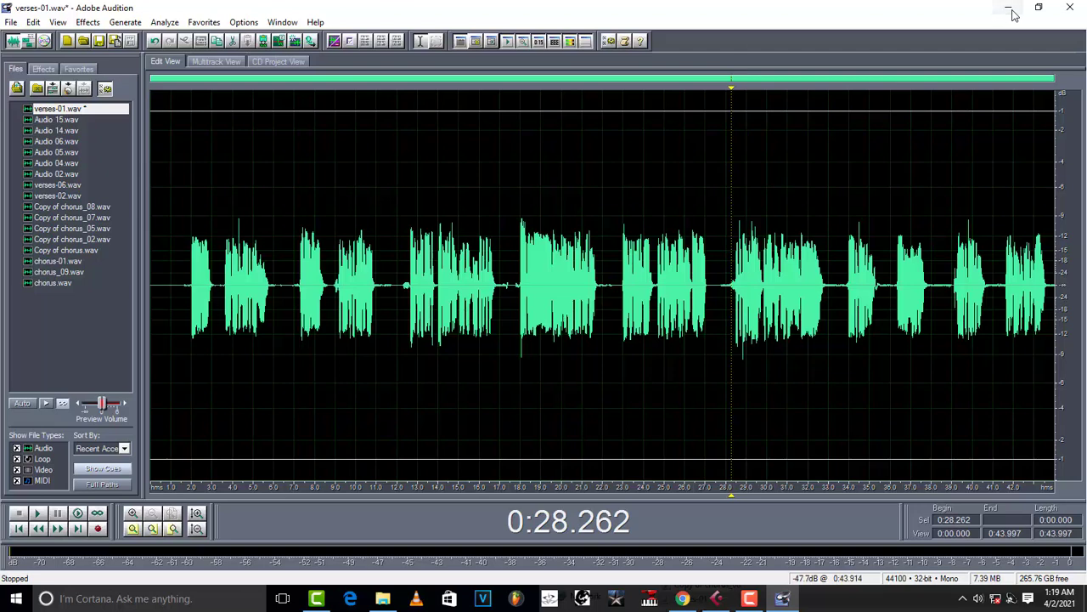
Save the compressed recording as a new Windows PCM file named verses-011 in the project's Audio folder.
key(alt+f)
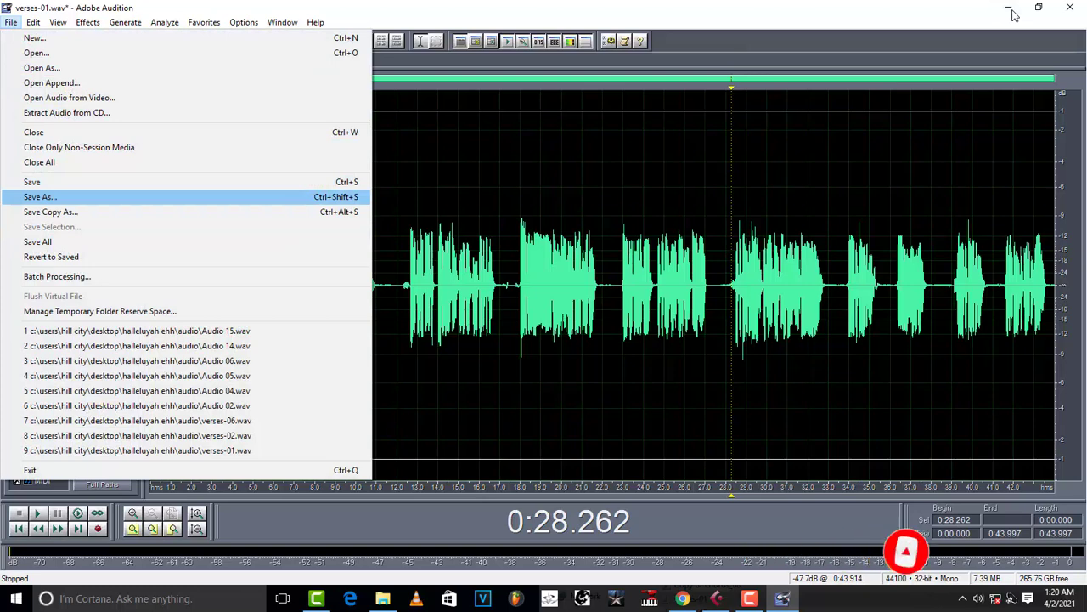
key(Return)
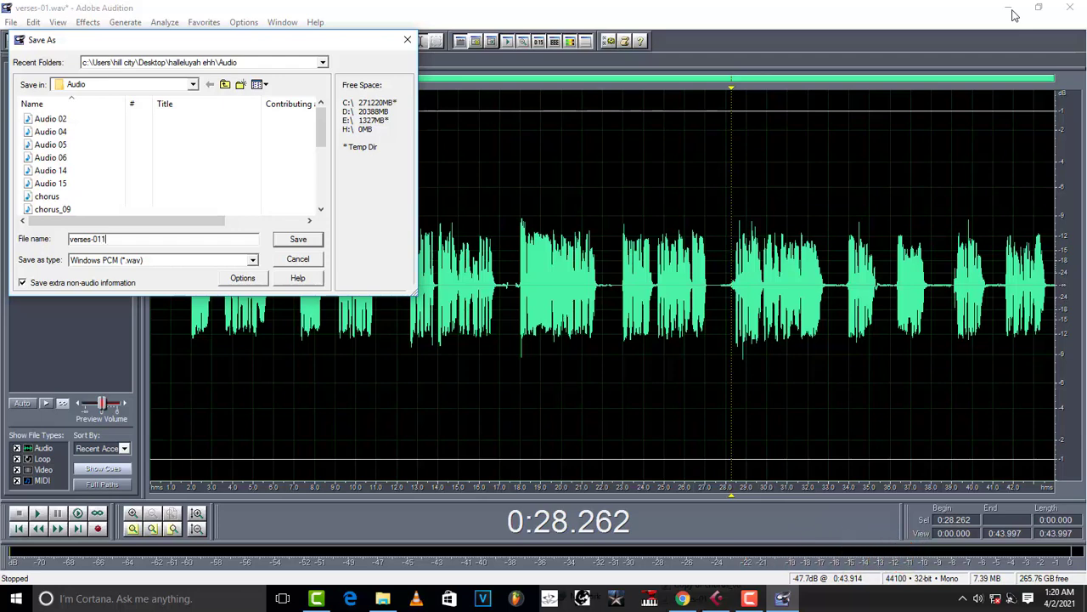
key(Return)
Minimize Adobe Audition, move the Audio folder window into full view, refresh it and locate verses-011.
click(1011, 10)
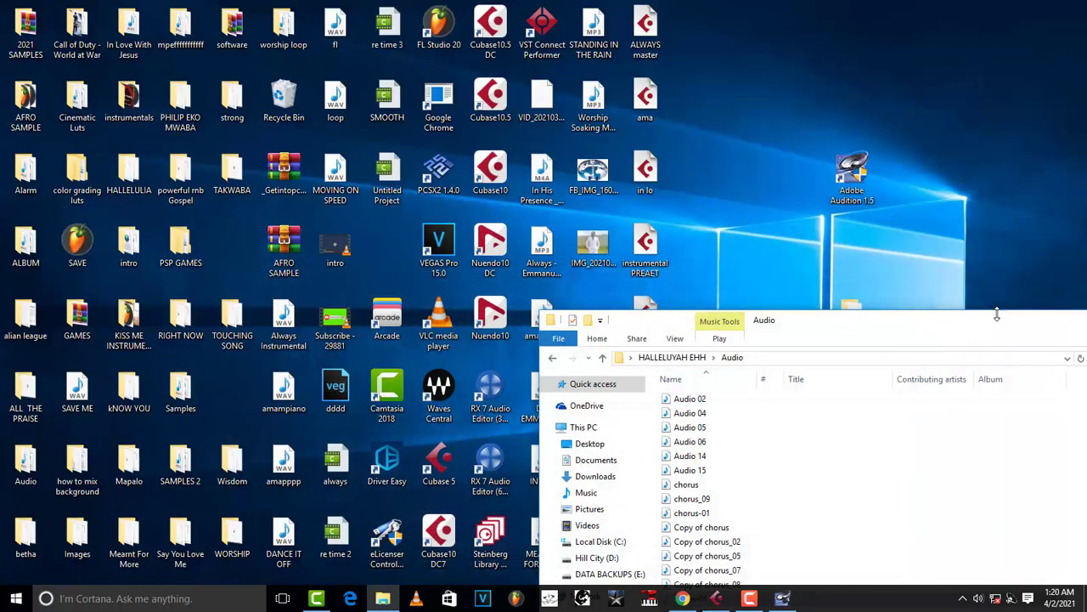
drag(992, 328, 724, 74)
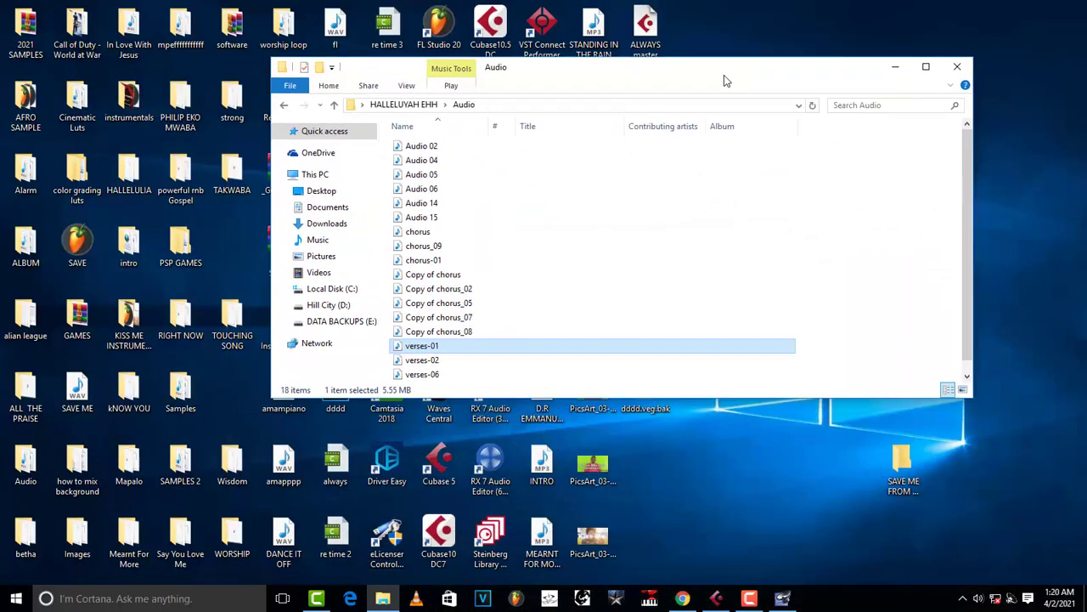
right_click(727, 246)
click(760, 301)
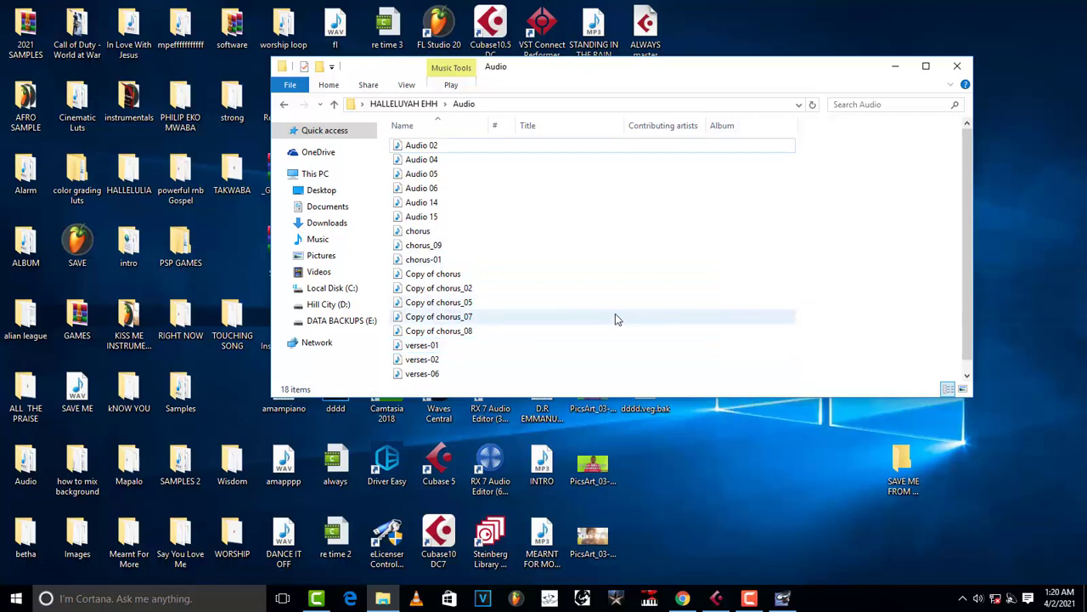
scroll(578, 322, down, 1)
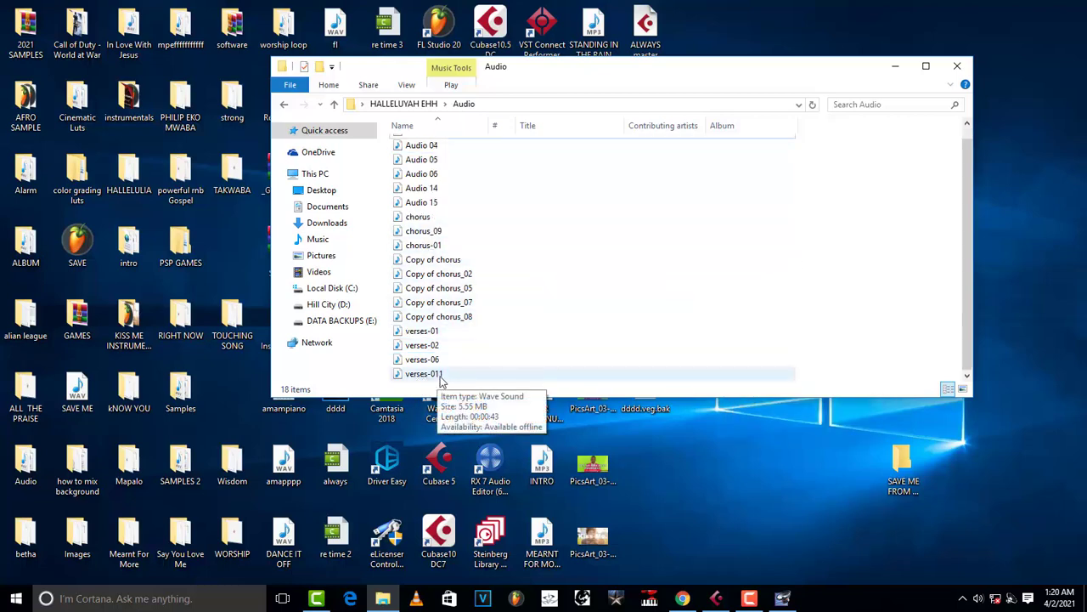
Switch to Cubase and import verses-011 onto the Copy of verses track at bar 34, copying the file to the working directory.
drag(441, 382, 650, 335)
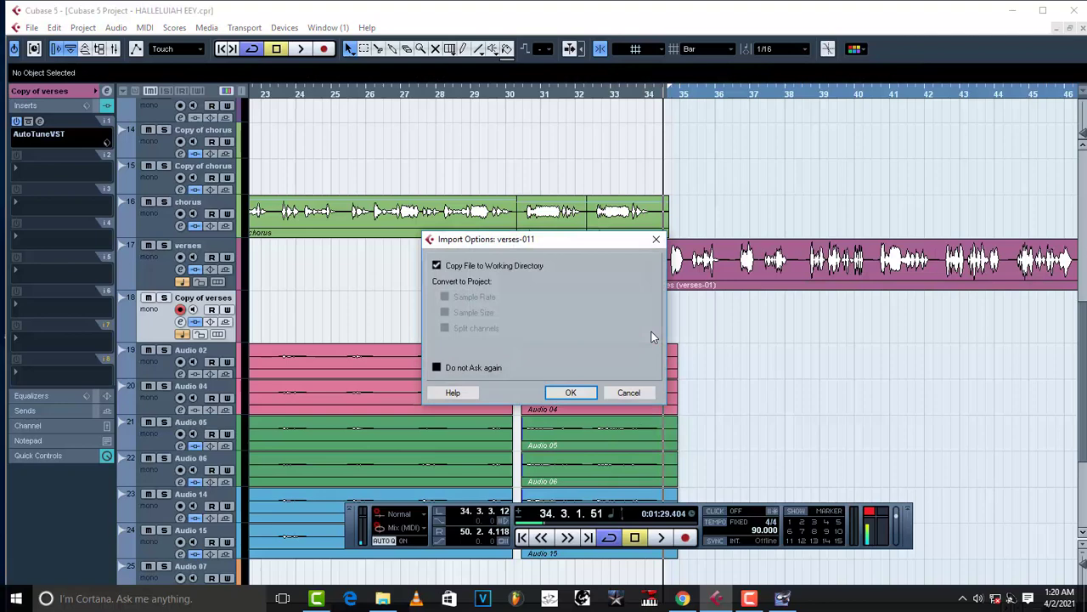
click(571, 392)
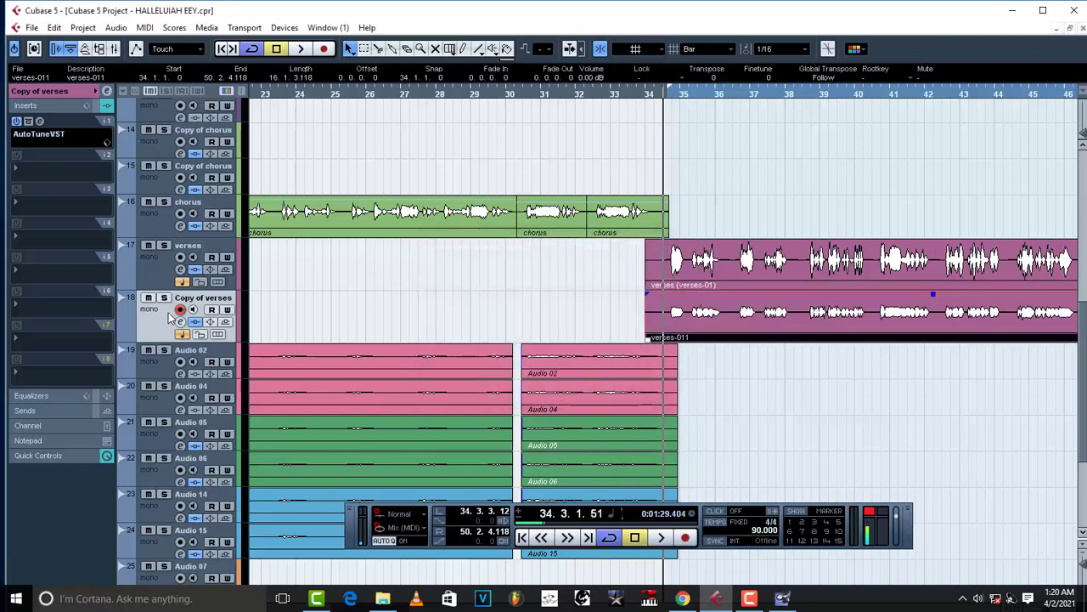
click(157, 272)
click(165, 298)
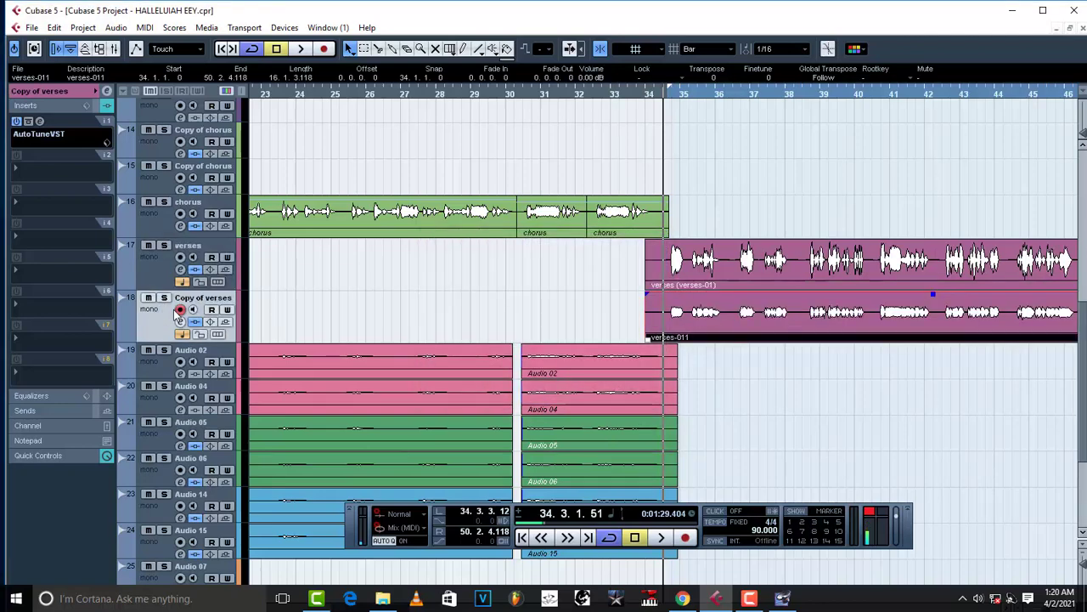
Compare the waveforms of the original verses-01 clip and the imported verses-011 clip.
key(shift+f)
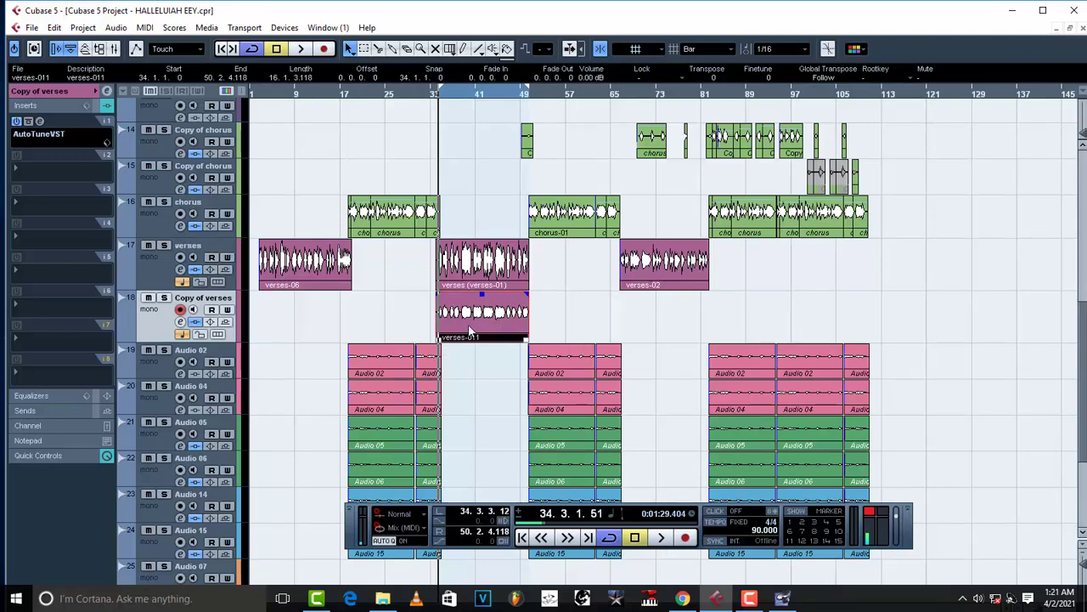
key(h)
key(h)
key(h)
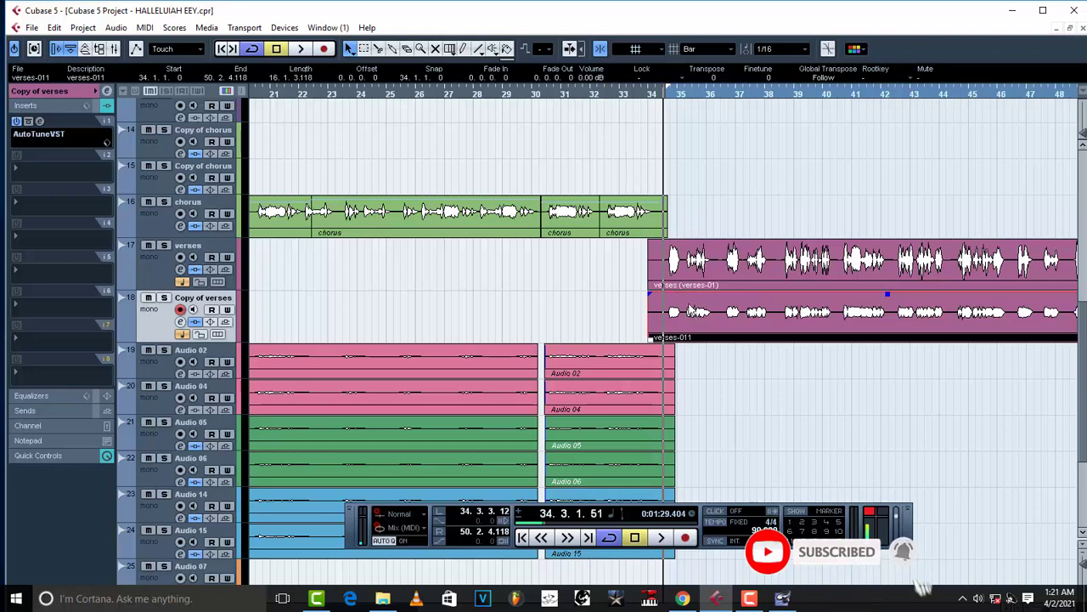
mouse_move(698, 316)
mouse_down()
mouse_move(524, 316)
mouse_move(698, 317)
mouse_up()
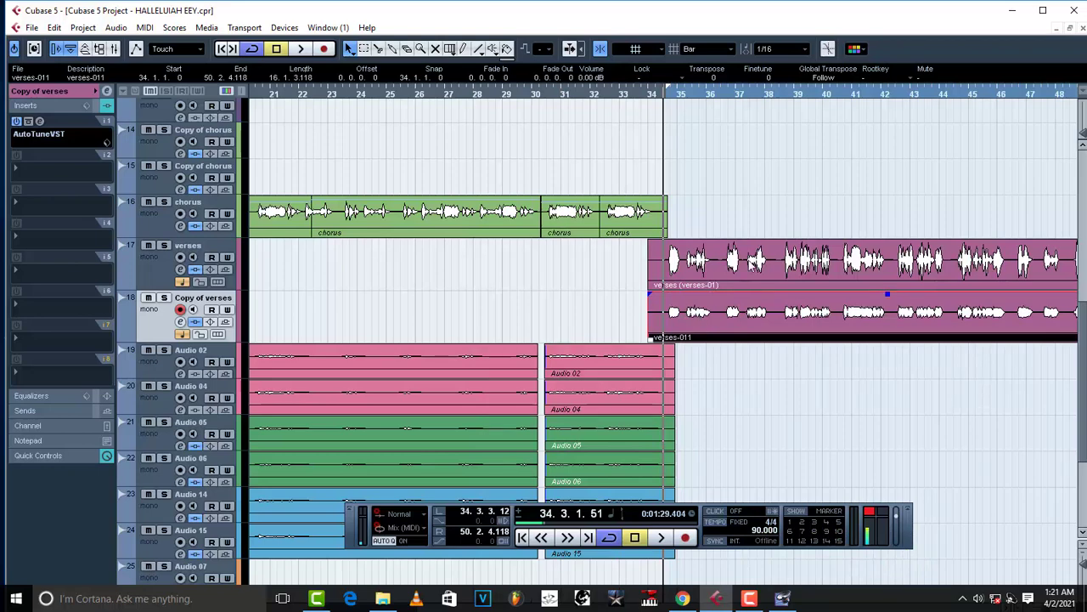
click(699, 264)
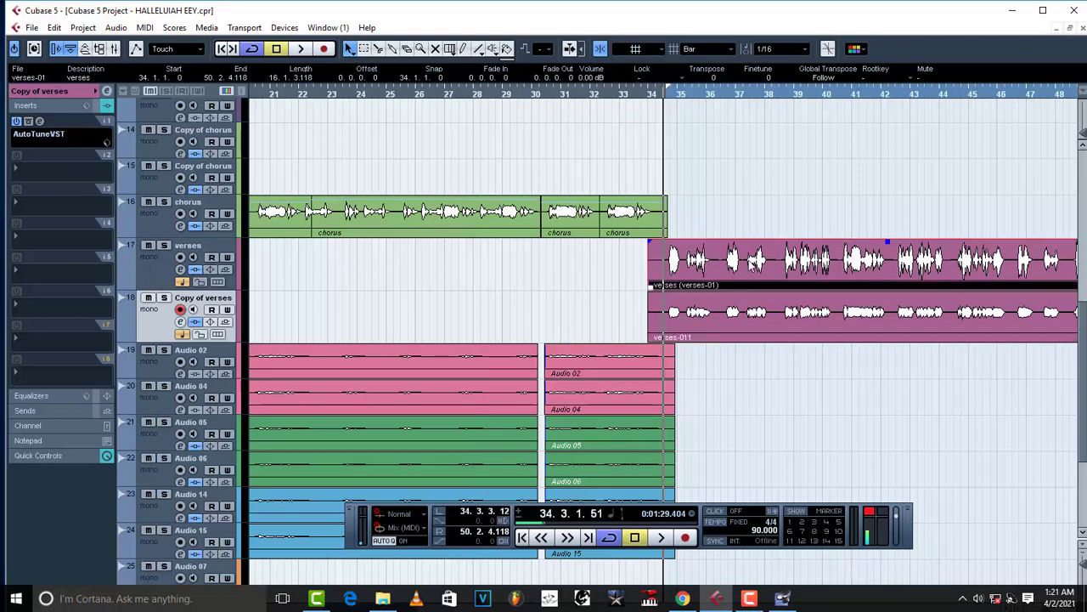
click(718, 317)
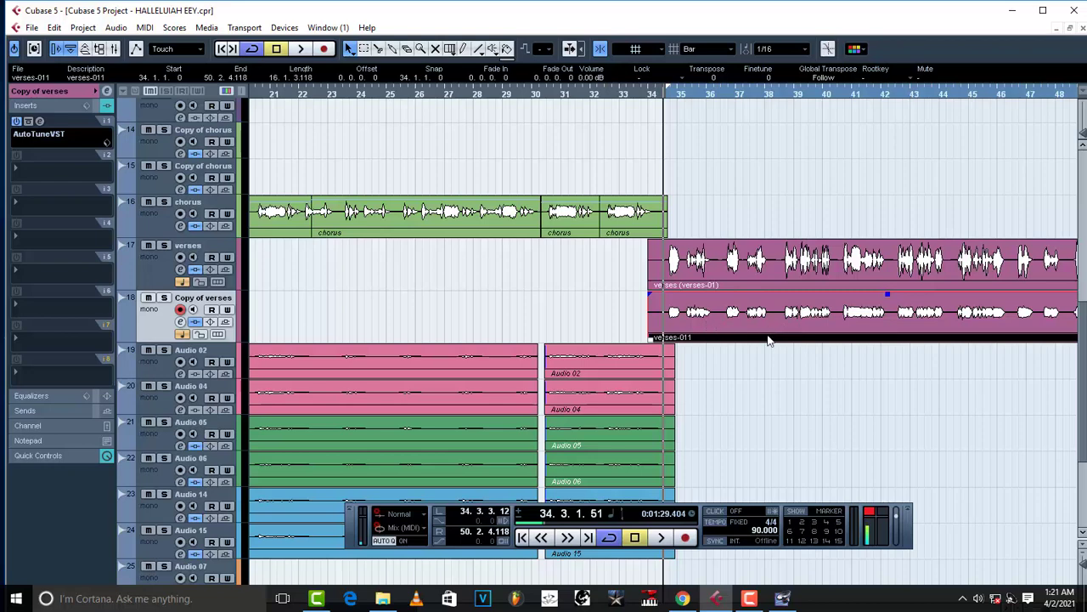
Solo the verses track, play the original verse from bar 34, and clear the solo.
key(g)
key(g)
key(g)
key(g)
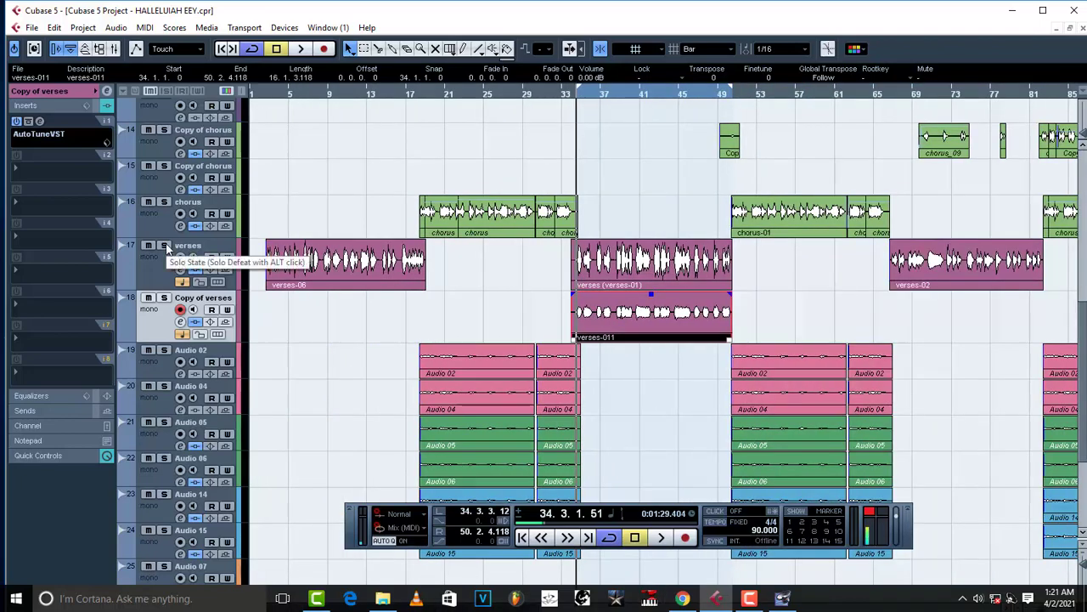
click(165, 246)
key(space)
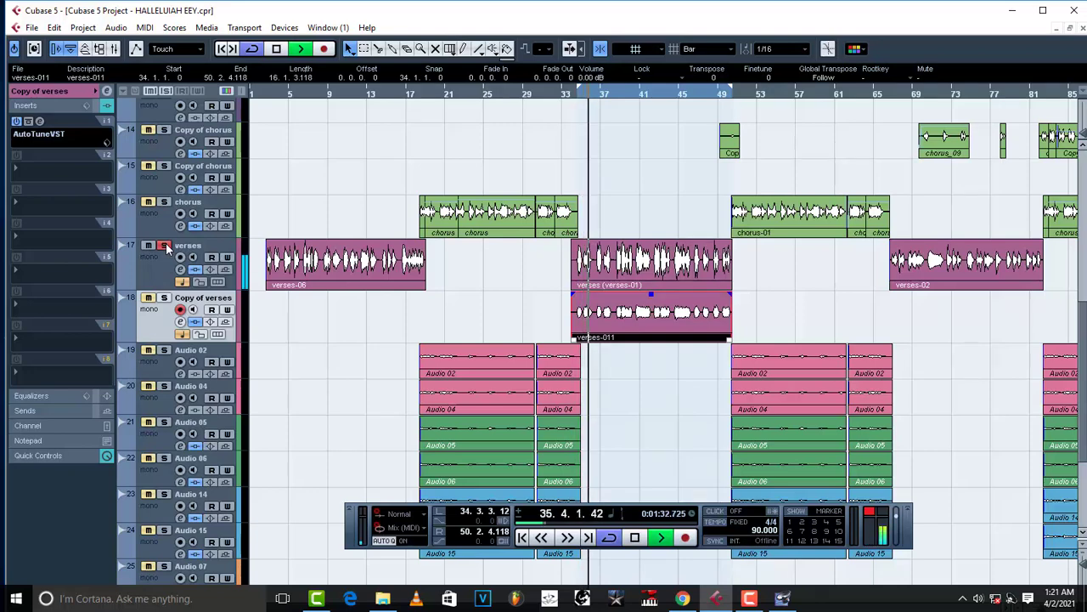
key(space)
click(164, 245)
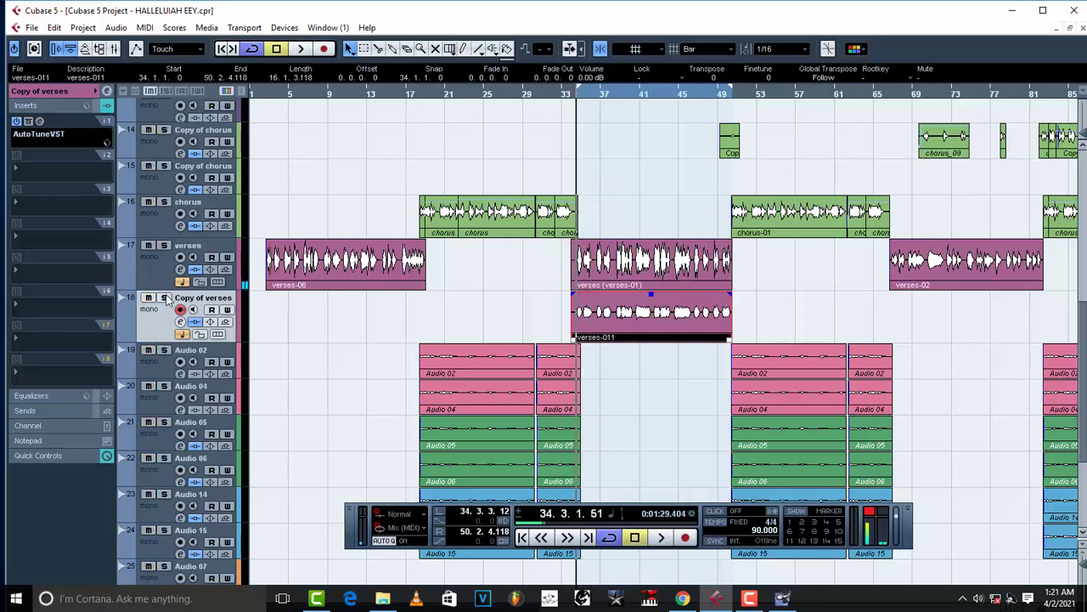
Solo and play the Copy of verses track, and set its AutoTuneVST retune speed to 0.
click(165, 298)
key(space)
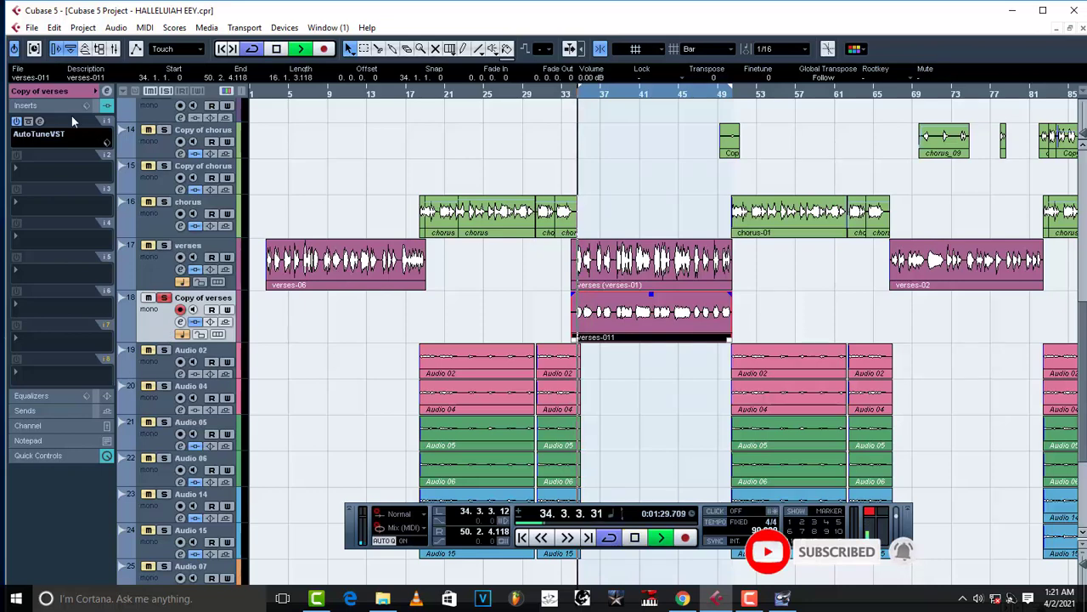
click(26, 121)
drag(318, 434, 318, 449)
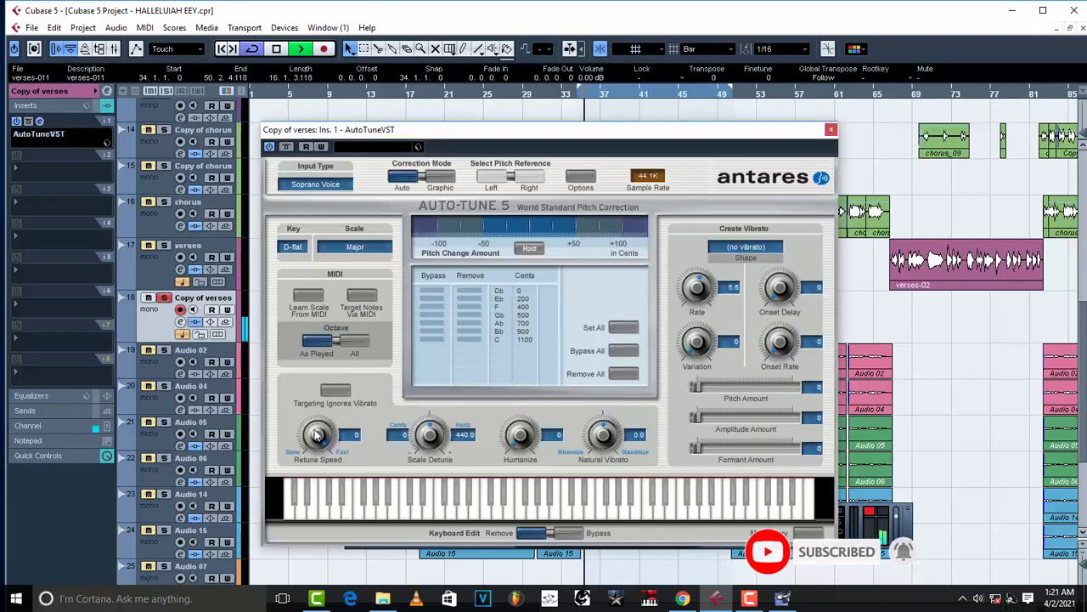
click(831, 131)
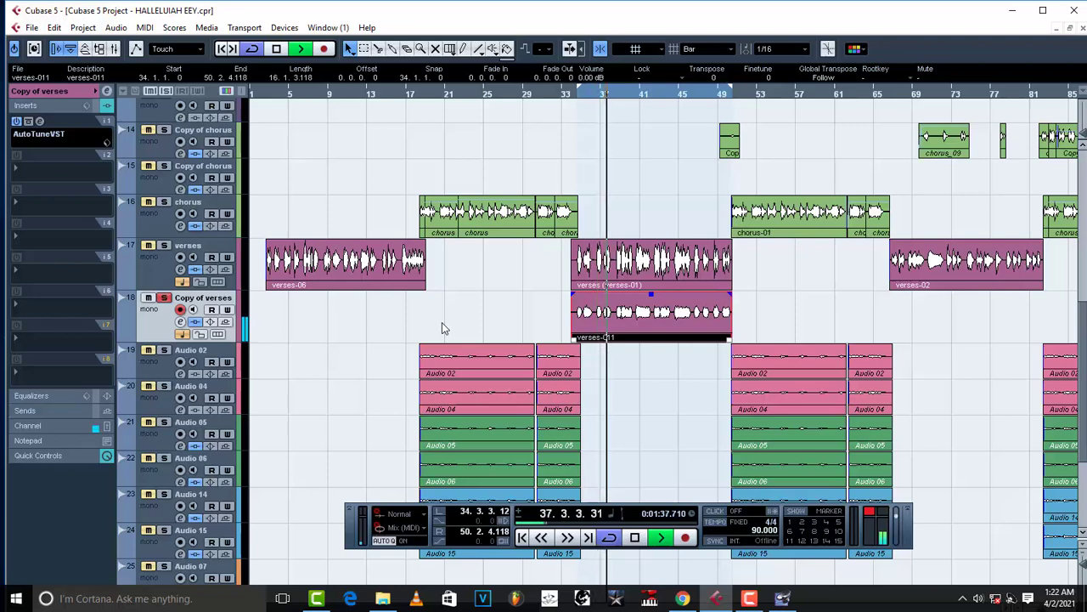
key(space)
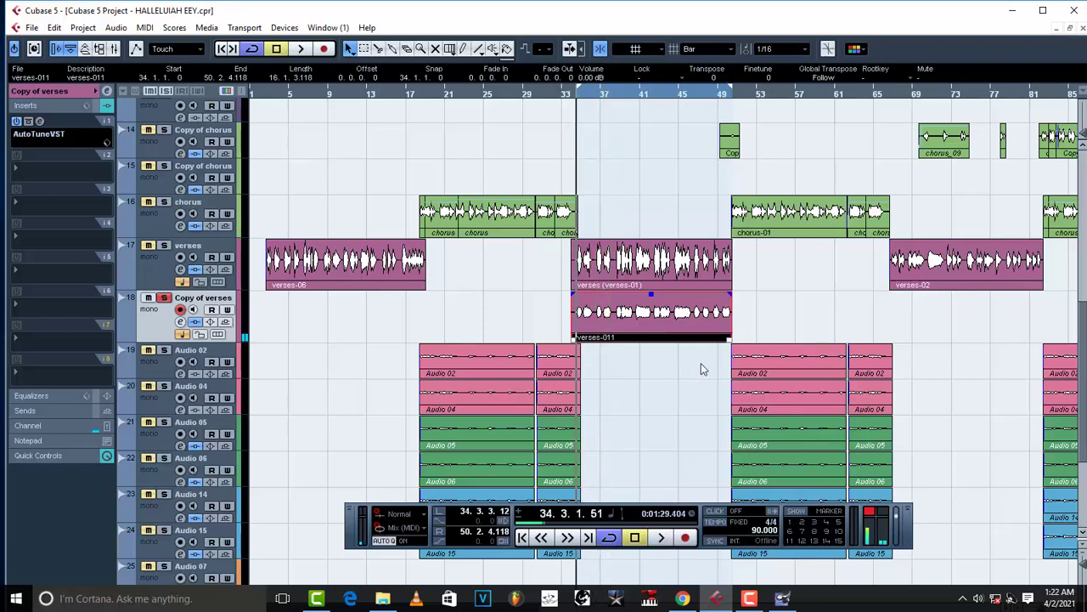
Examine the verses-01 and verses-011 clips close up and along their full length.
key(h)
key(h)
key(h)
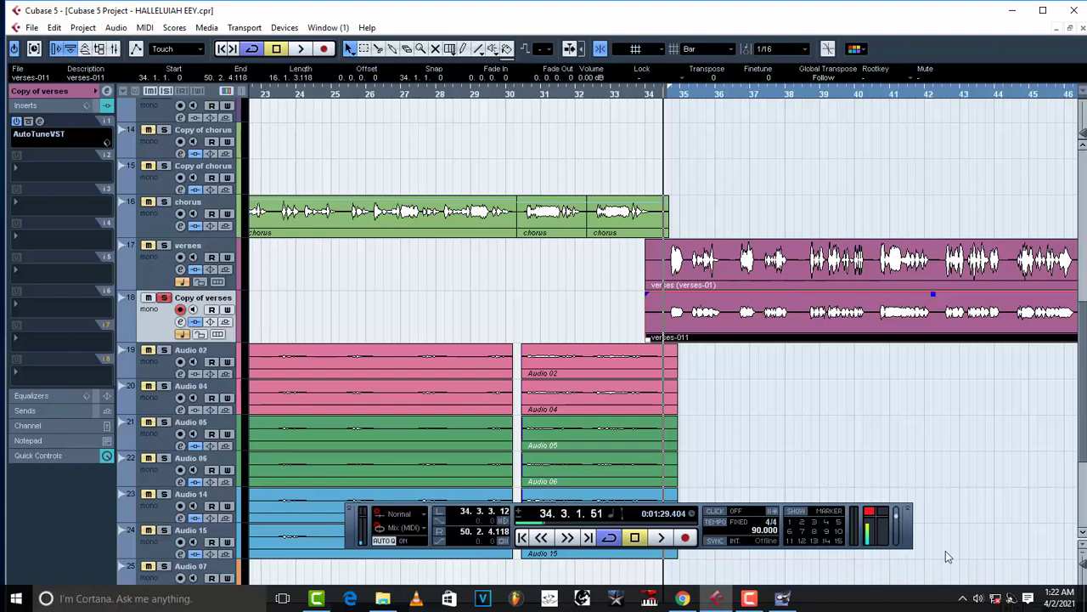
scroll(986, 552, up, 3)
scroll(985, 552, down, 3)
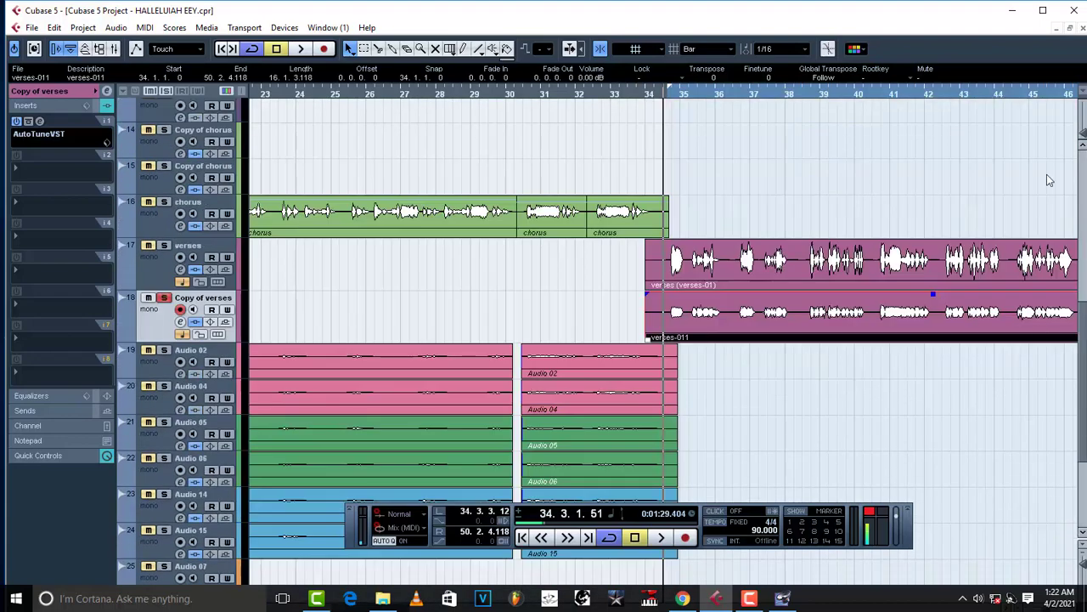
key(g)
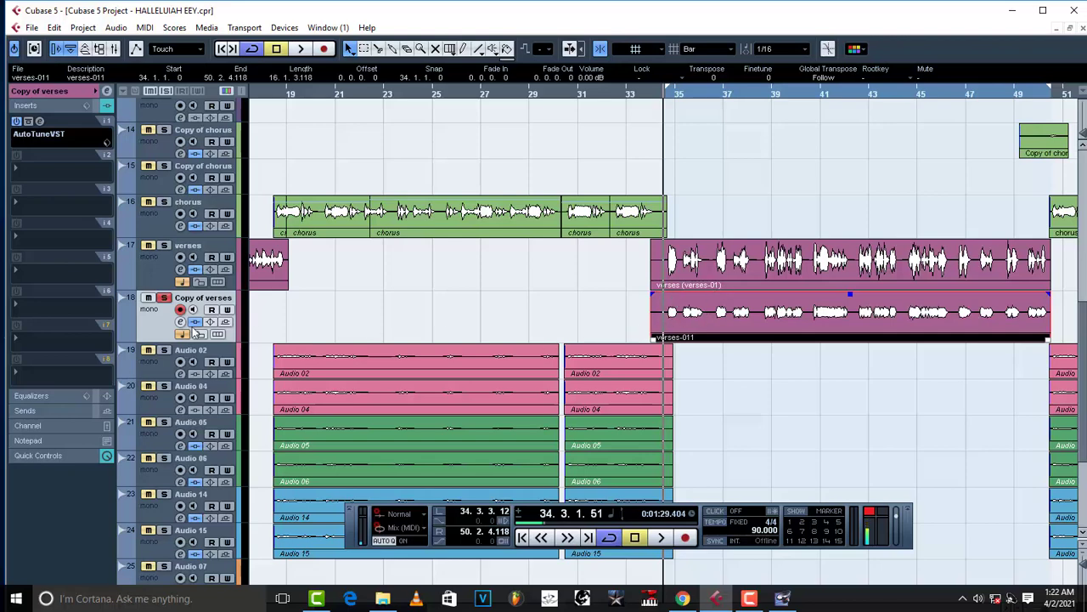
Play the soloed Copy of verses track around bars 34 to 36 to listen to the processed vocal.
click(165, 300)
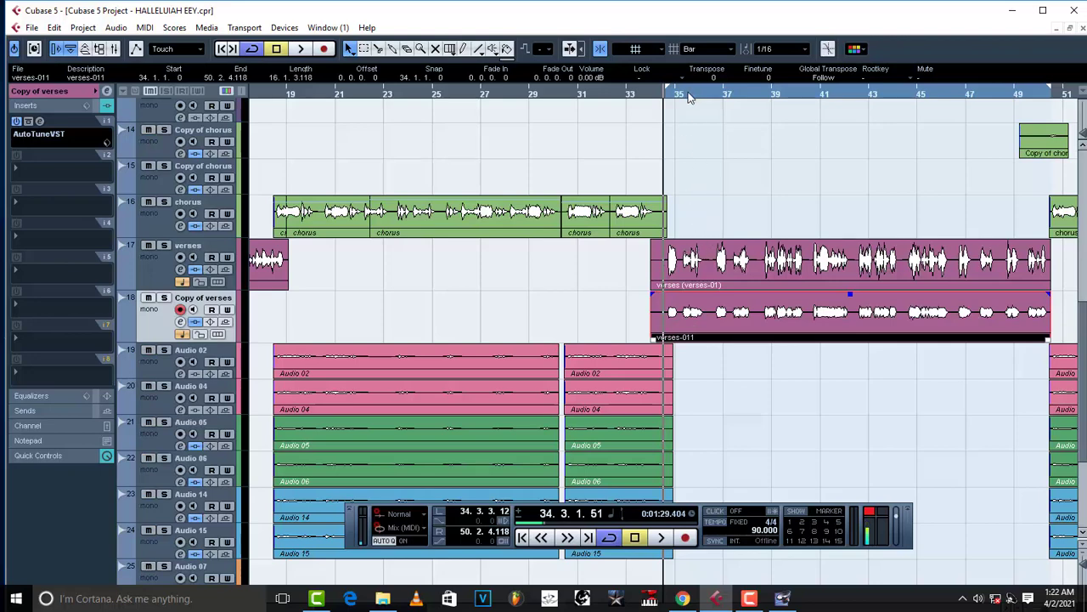
mouse_move(687, 95)
mouse_down()
mouse_move(697, 96)
mouse_move(677, 95)
mouse_up()
key(space)
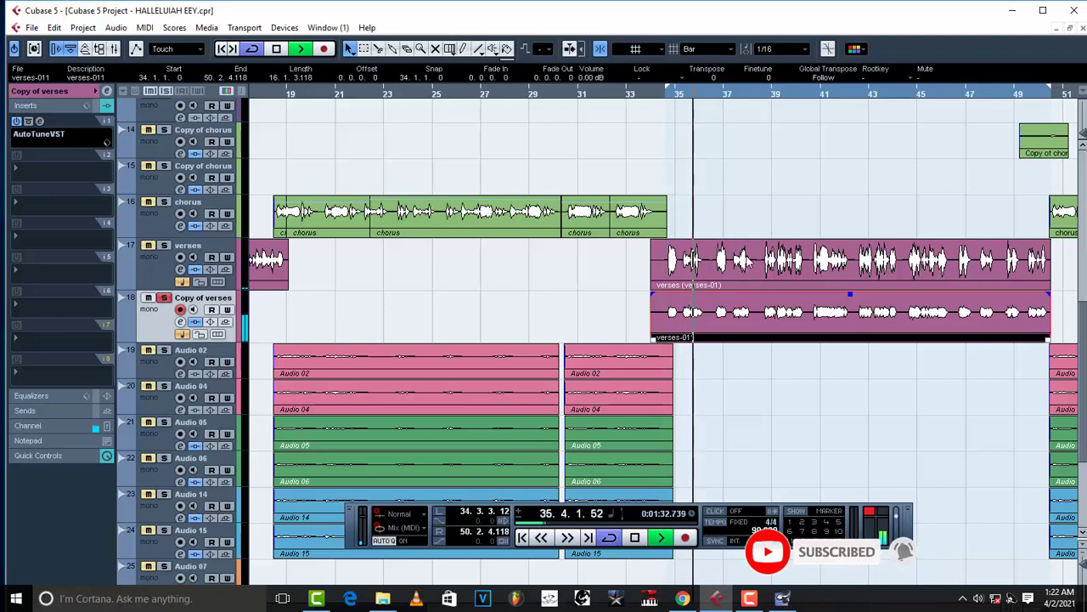
click(697, 96)
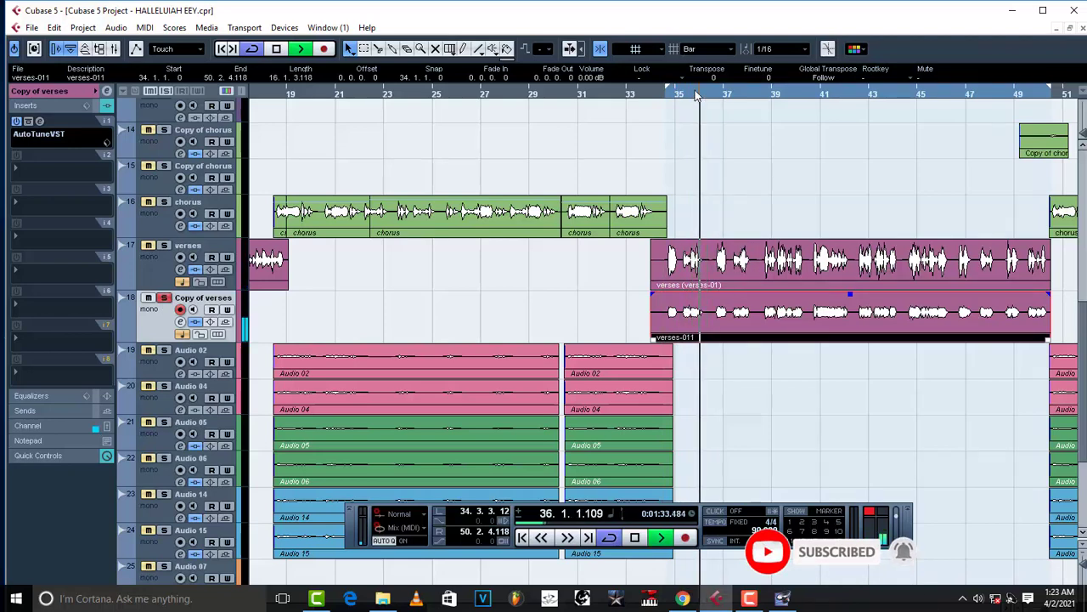
key(space)
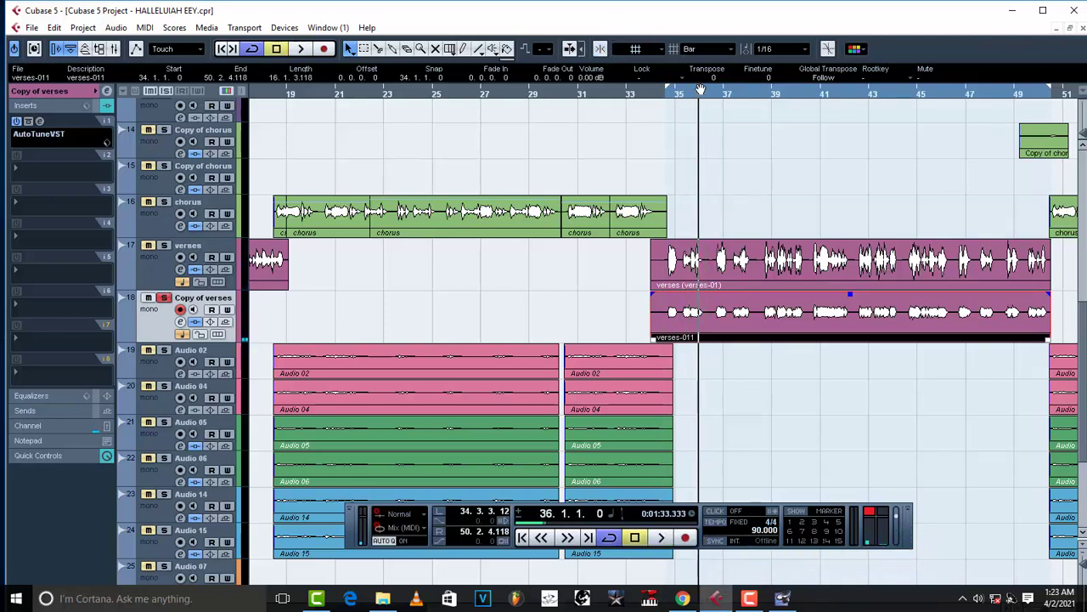
key(space)
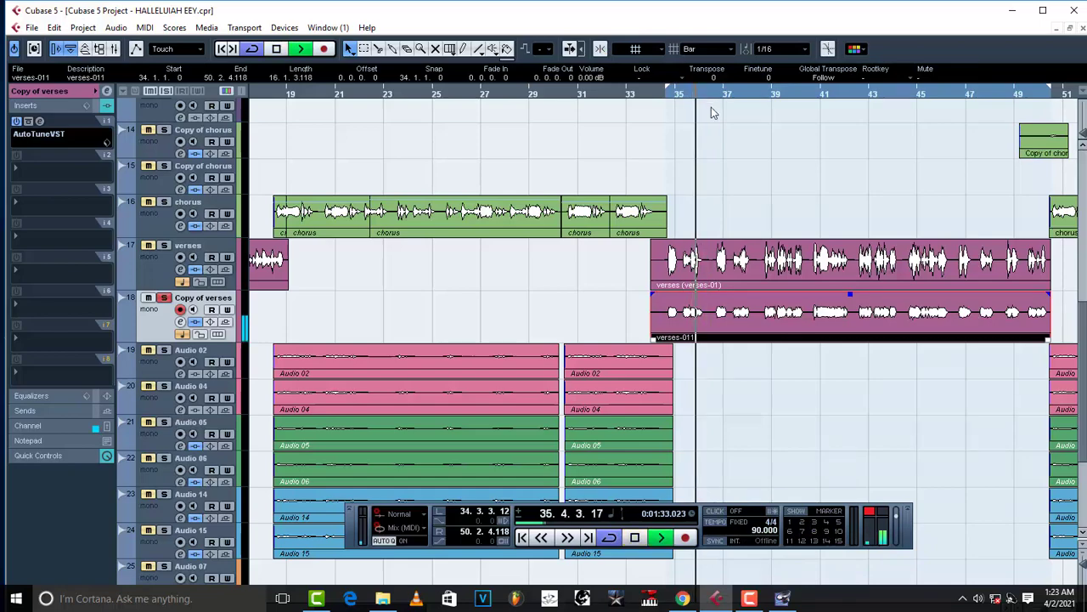
key(space)
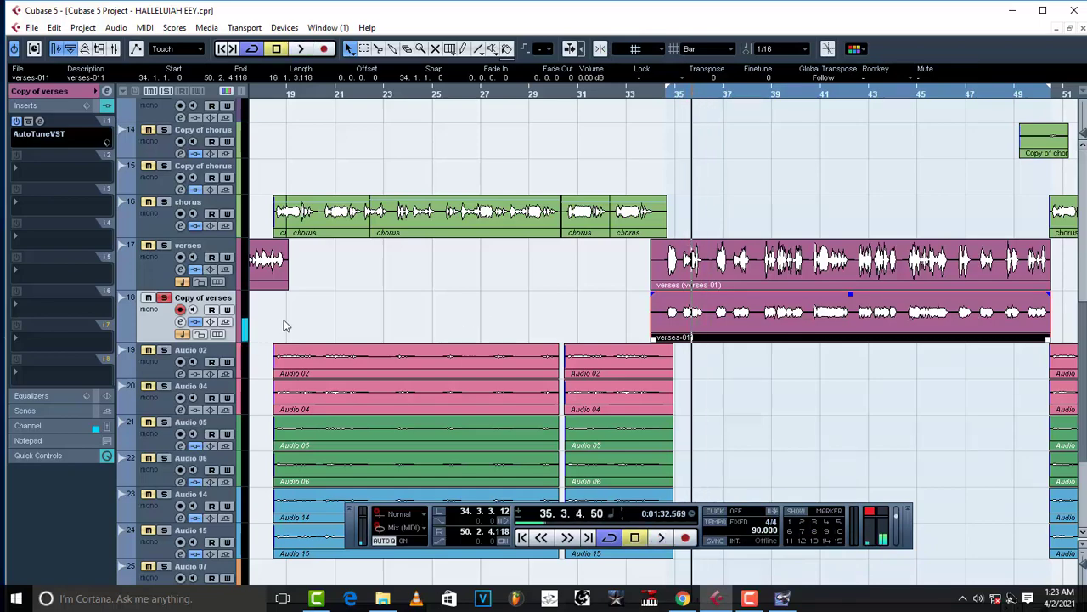
Load the RDeEsser Stereo plug-in into the second insert slot of Group 2 and close its window.
scroll(283, 323, up, 5)
scroll(284, 328, up, 5)
click(221, 461)
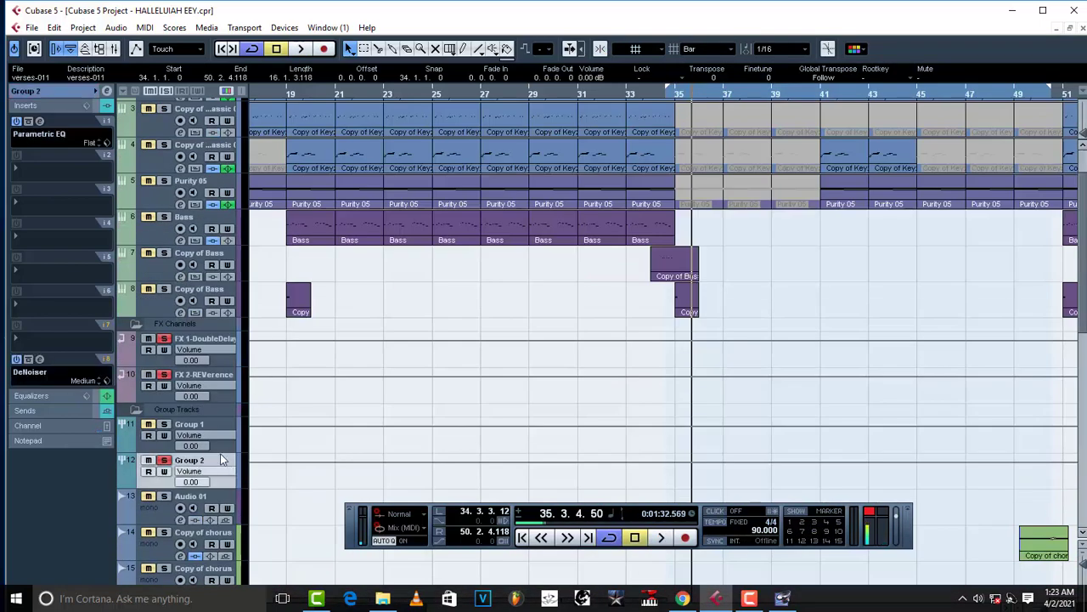
click(44, 167)
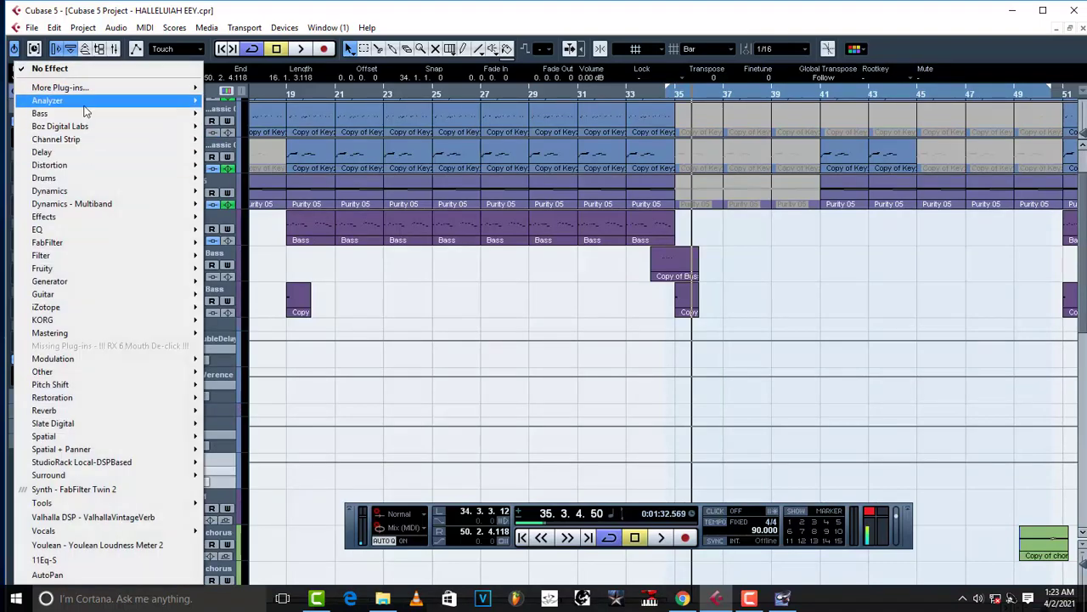
mouse_move(85, 192)
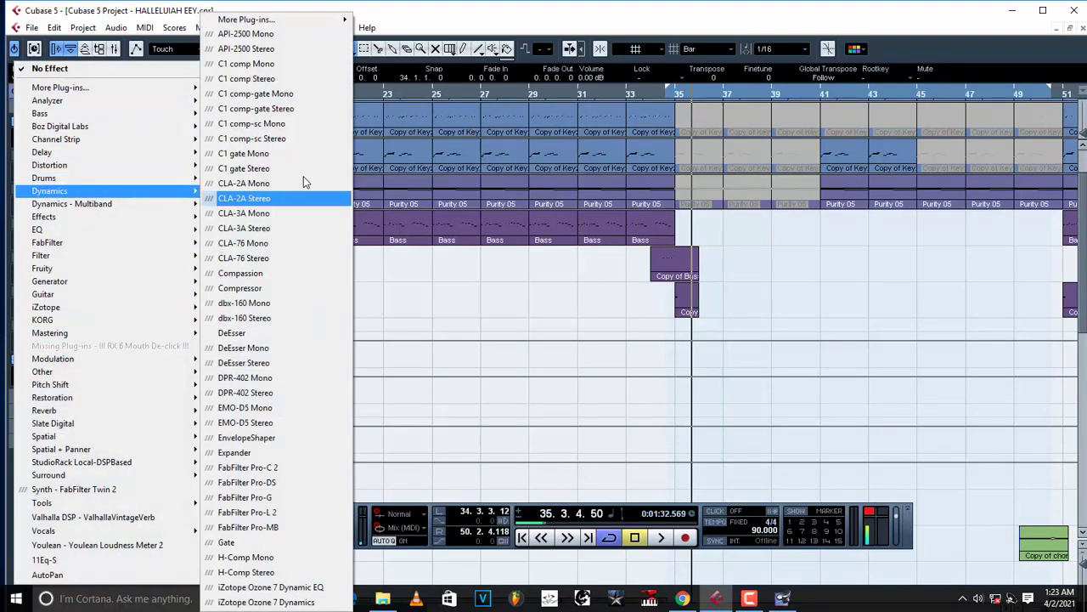
mouse_move(273, 21)
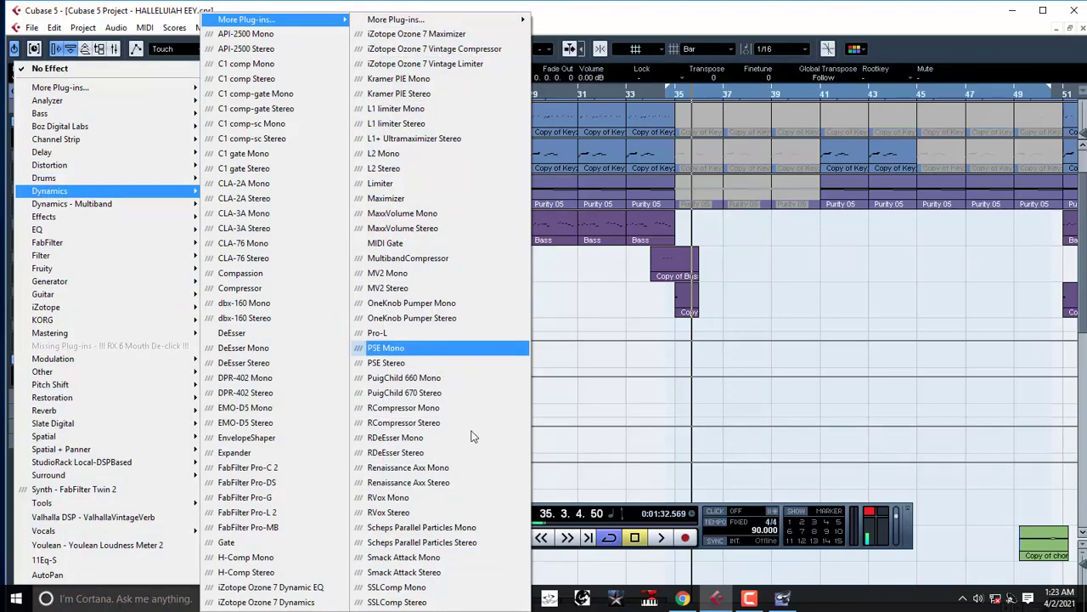
click(431, 454)
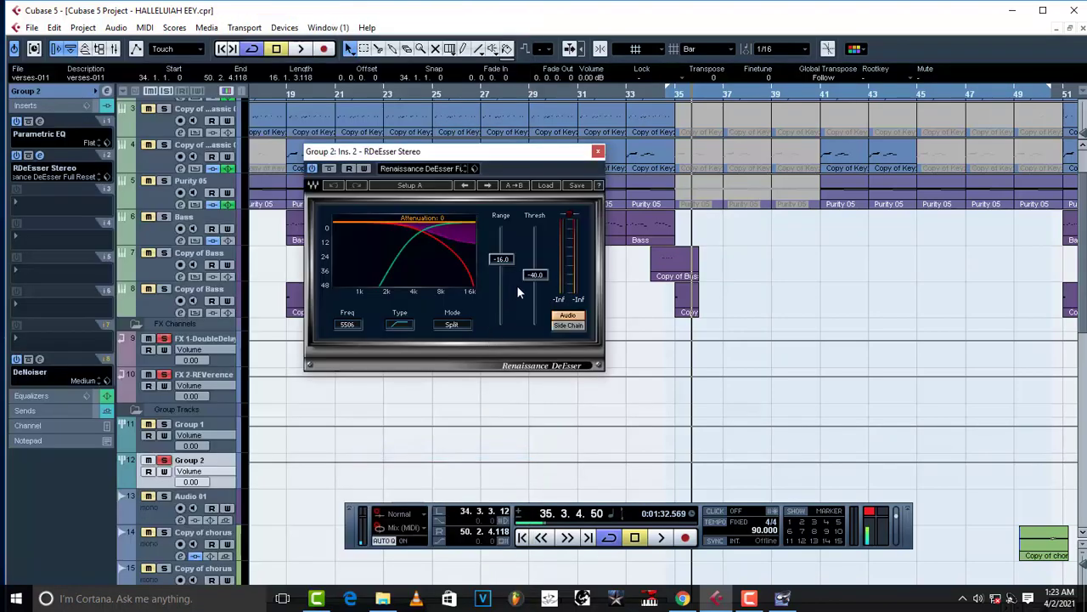
click(598, 151)
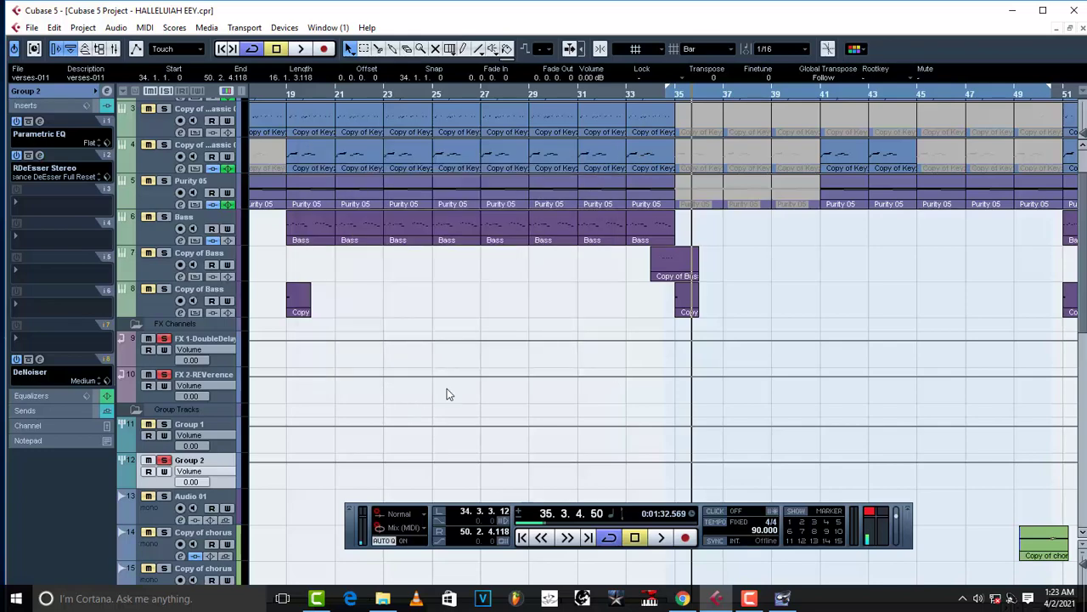
Play the soloed Copy of verses vocal and check the RDeEsser's attenuation on Group 2 during playback.
scroll(429, 391, down, 5)
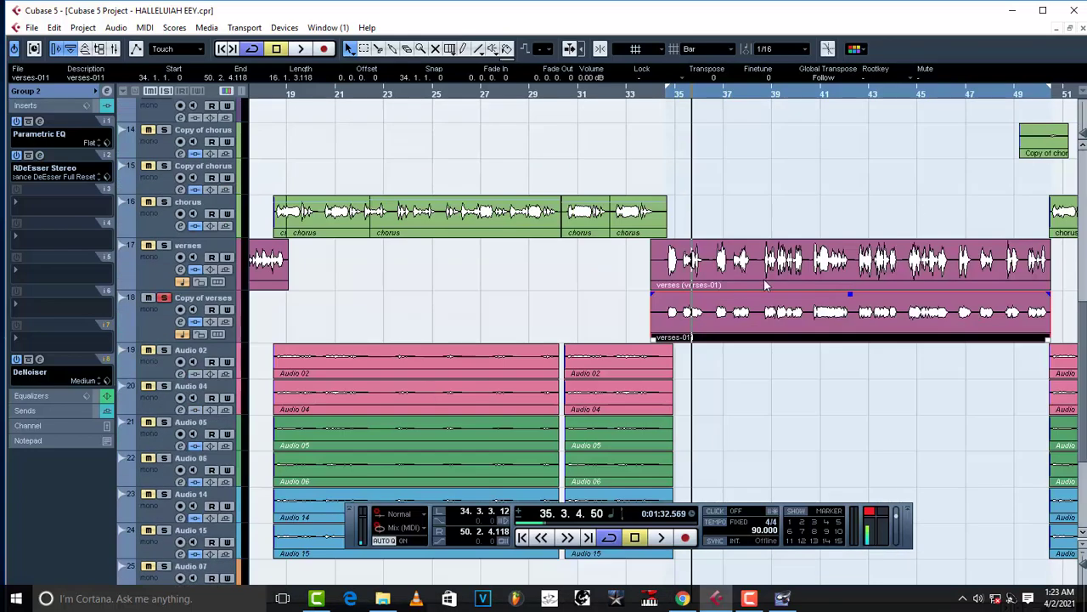
key(space)
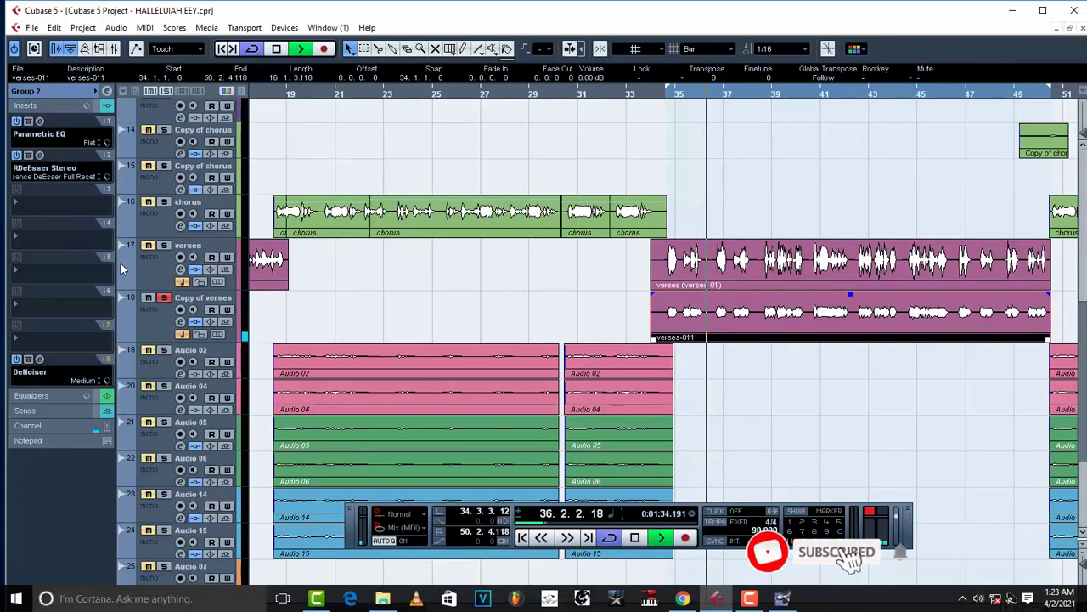
click(44, 167)
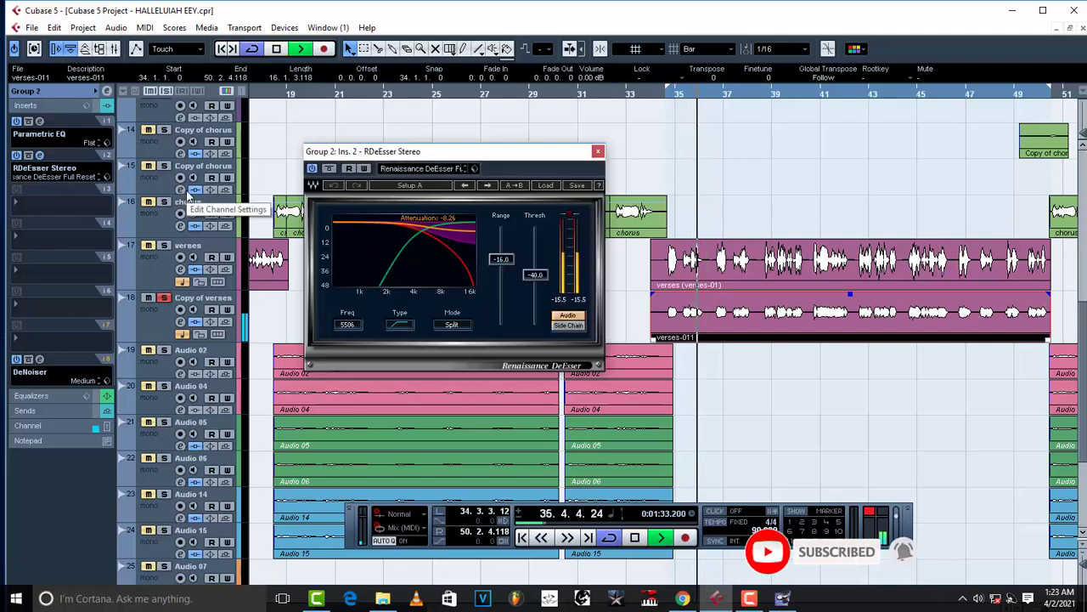
key(space)
click(598, 151)
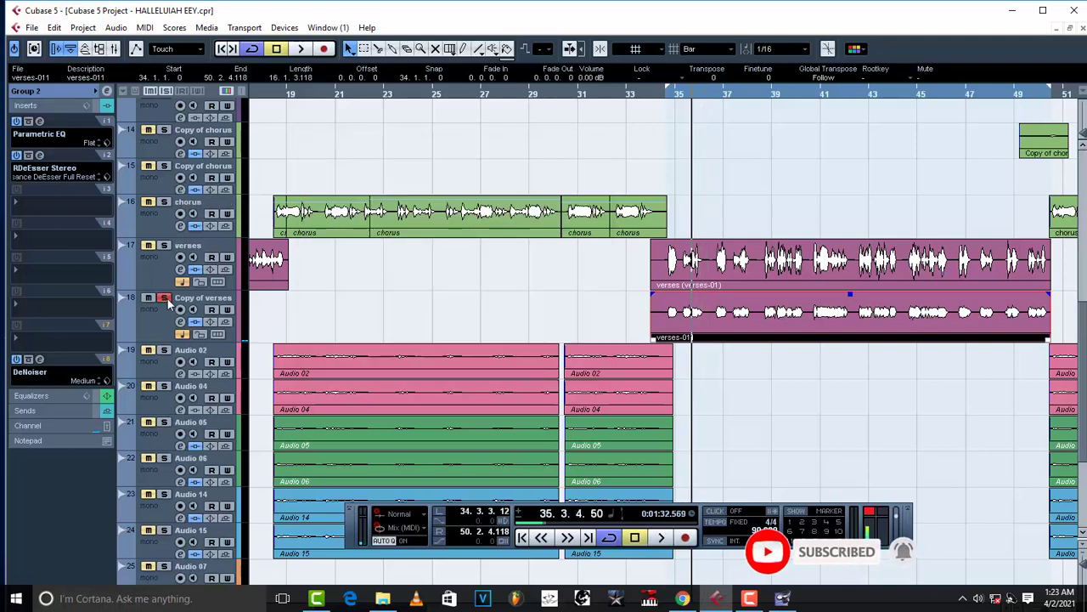
Clear the solo, mute the original verses track, and play the full mix with the processed verse from bar 34.
click(149, 245)
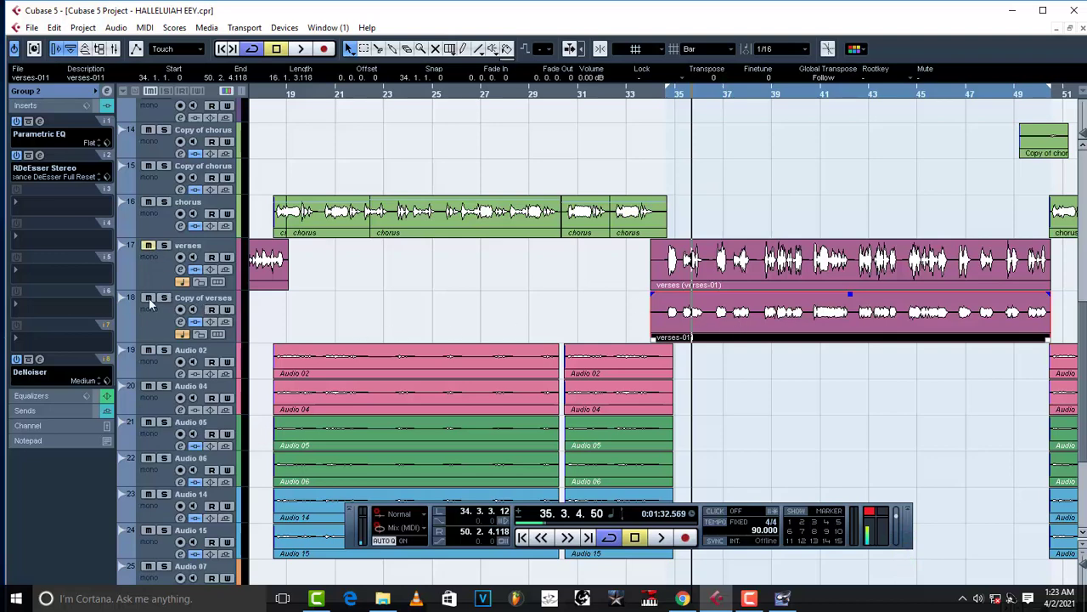
click(666, 96)
key(space)
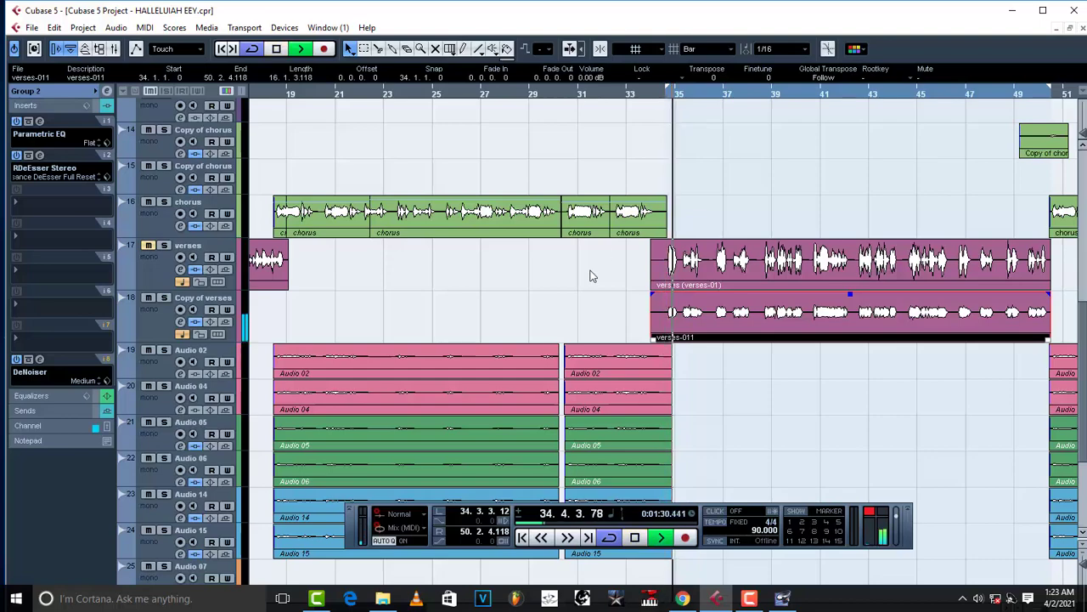
key(g)
key(g)
key(g)
key(g)
key(g)
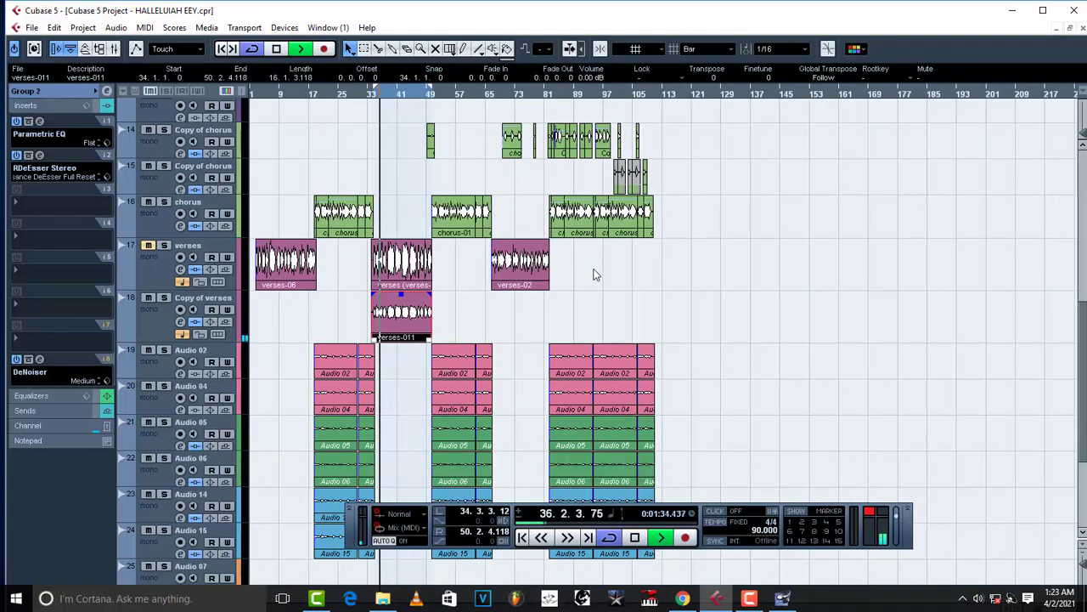
key(h)
key(h)
key(h)
key(h)
key(h)
key(h)
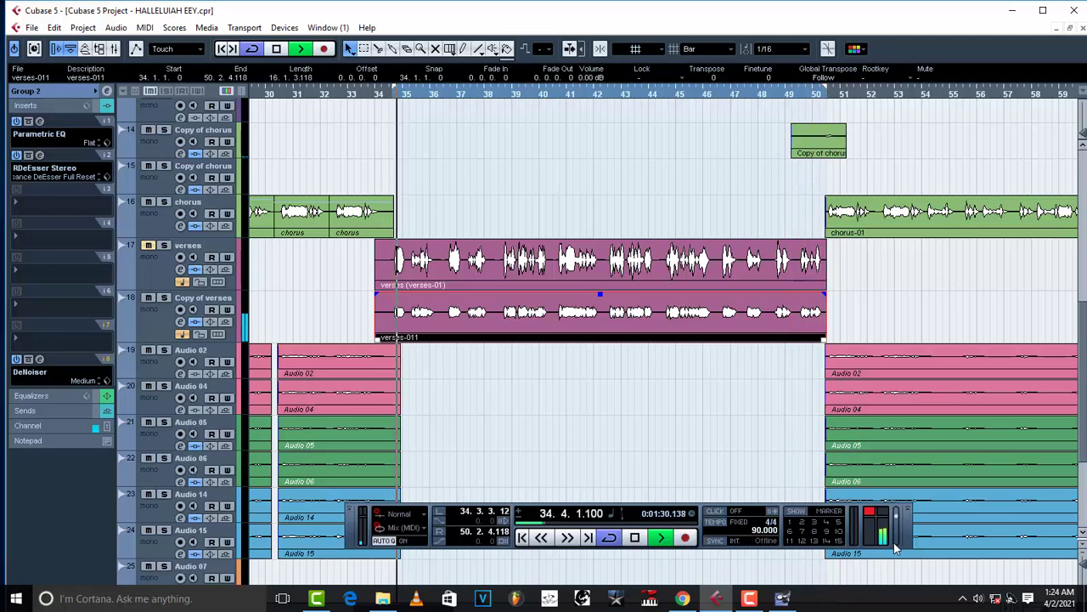
key(space)
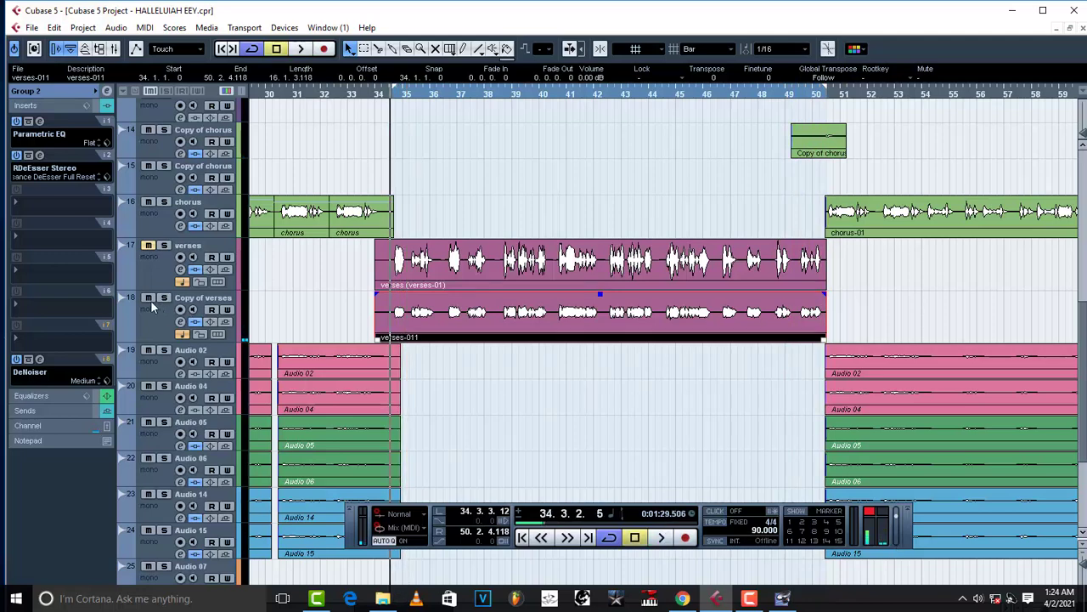
Alternate the mutes between the verses and Copy of verses tracks and play each version in the mix to compare them.
key(space)
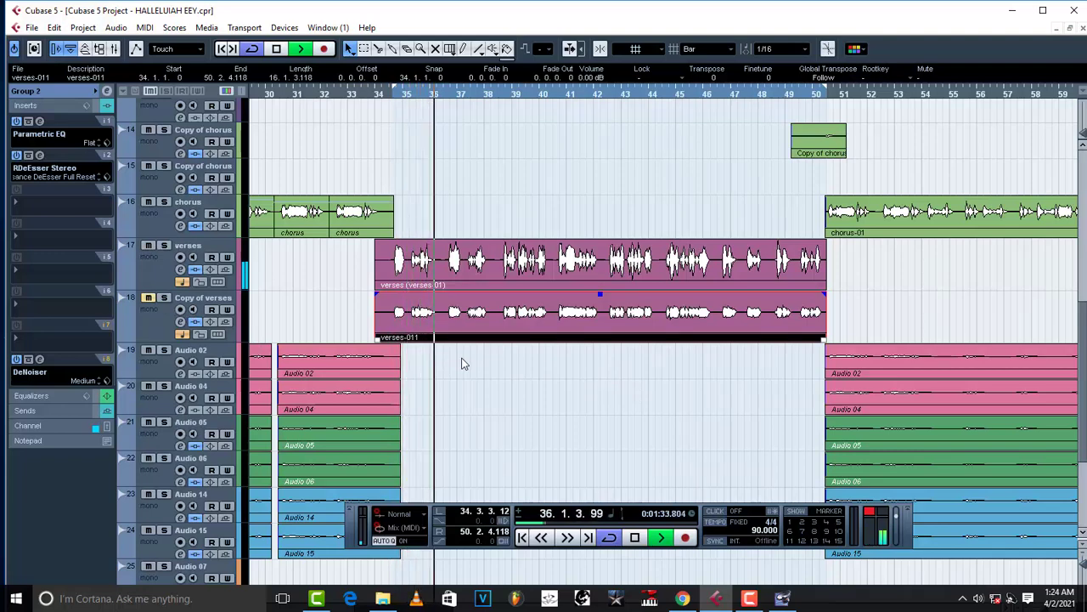
key(space)
click(416, 95)
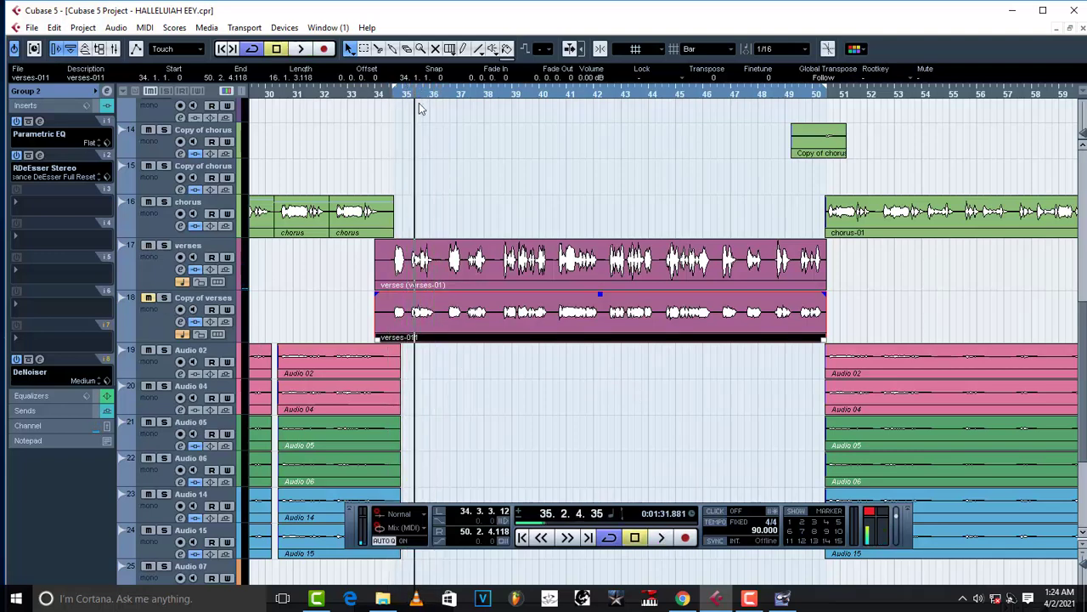
key(space)
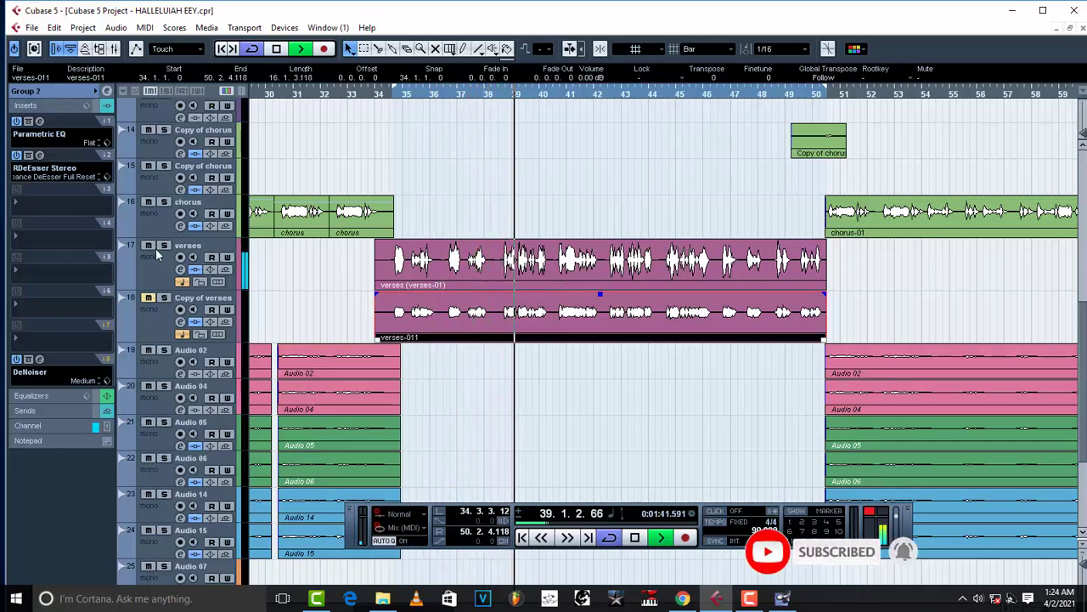
key(space)
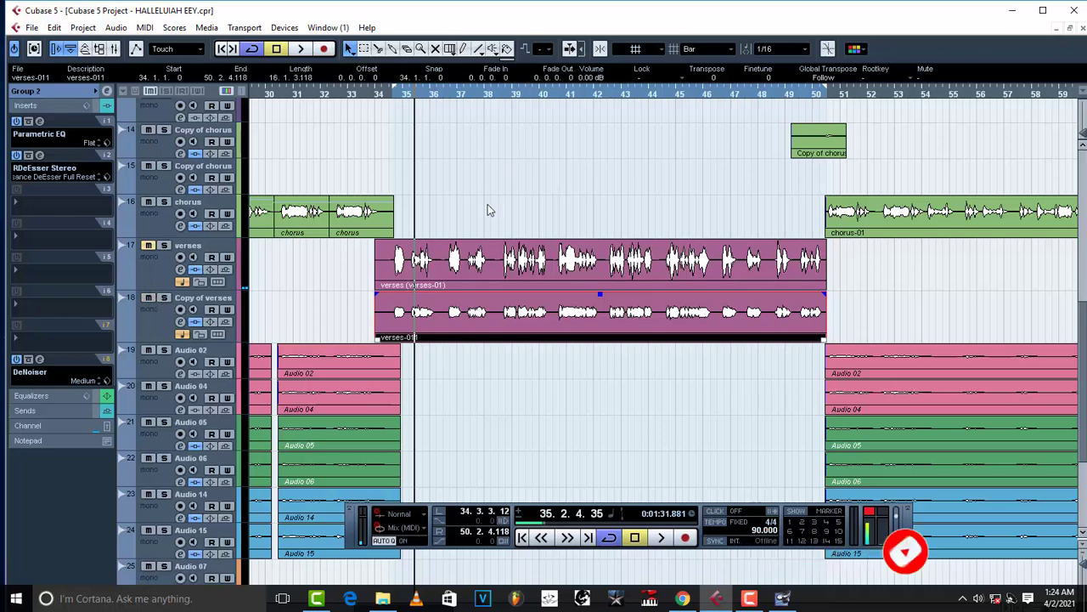
key(space)
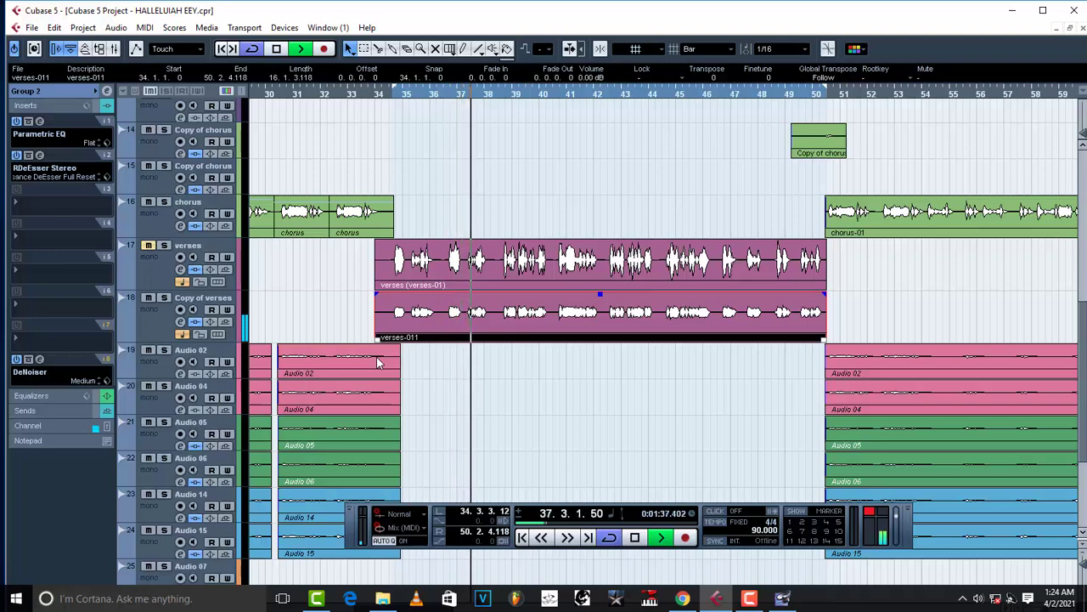
key(space)
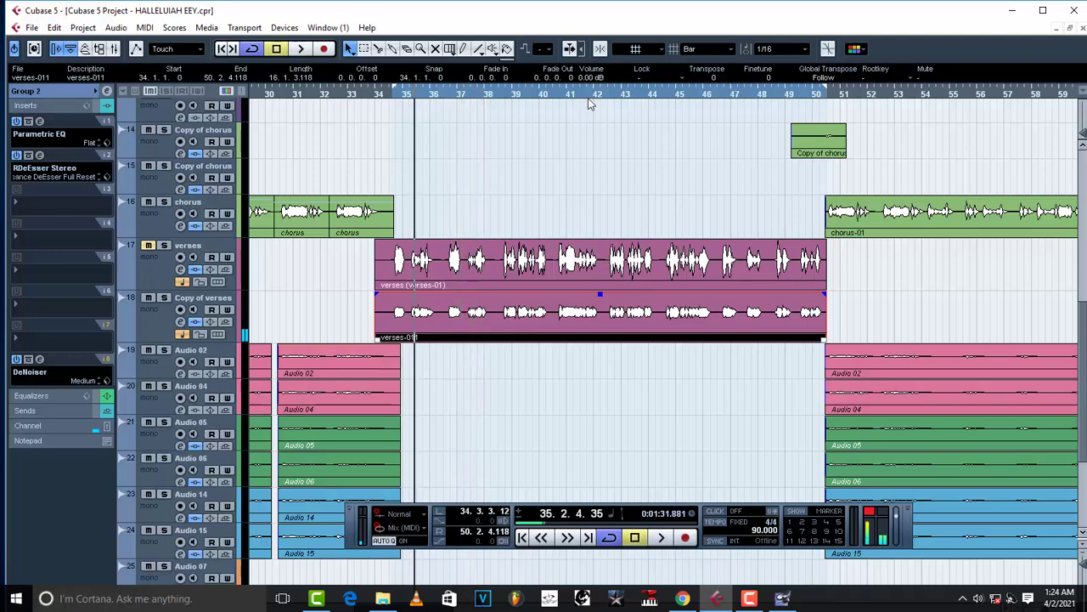
Raise the verses-011 clip's volume to 5.00 dB and play it in the mix from bar 35.
scroll(596, 81, up, 3)
scroll(597, 81, up, 2)
key(space)
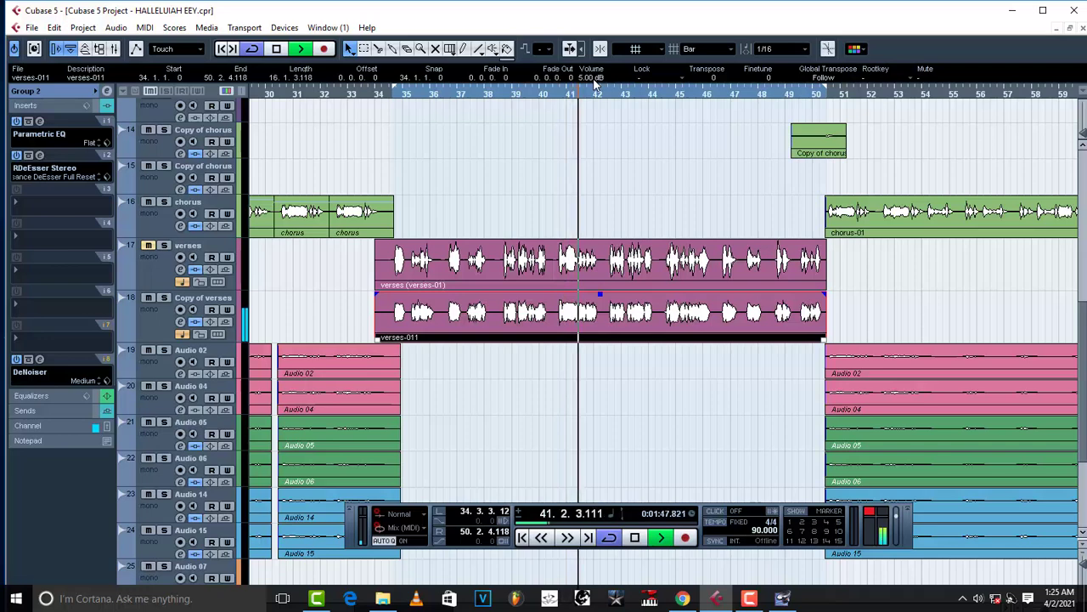
key(space)
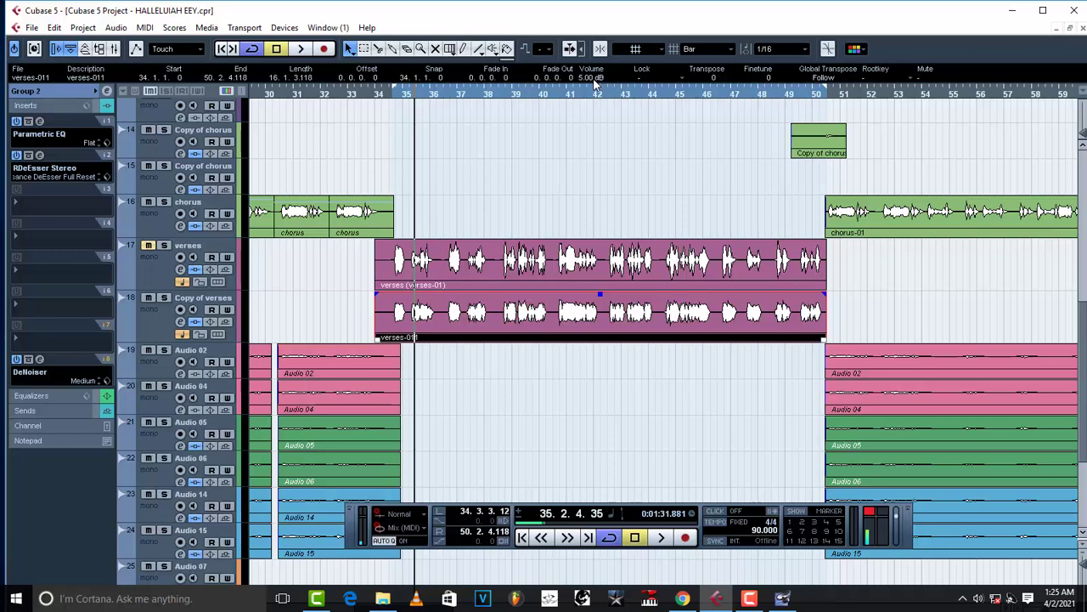
Switch to Adobe Audition and apply the Dynamics Processing effect to the whole Audio 15.wav file.
click(165, 316)
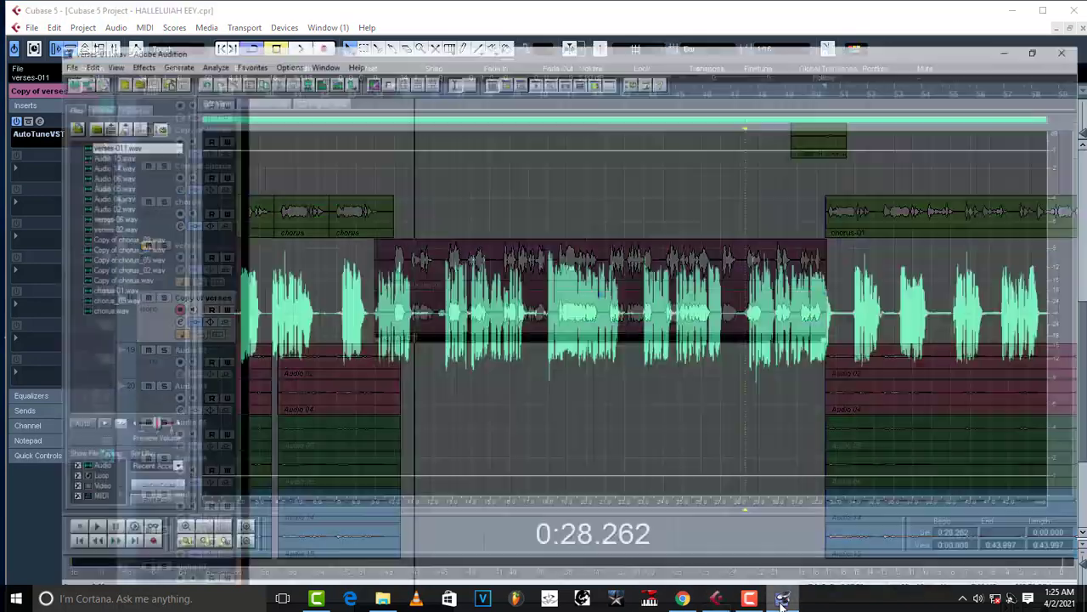
click(782, 599)
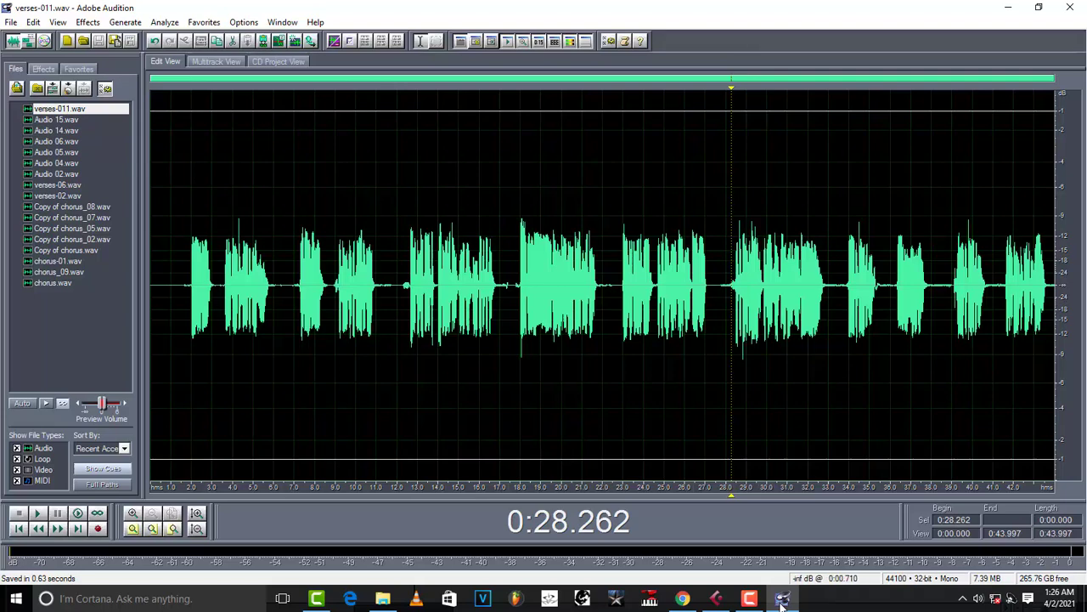
key(ctrl+Tab)
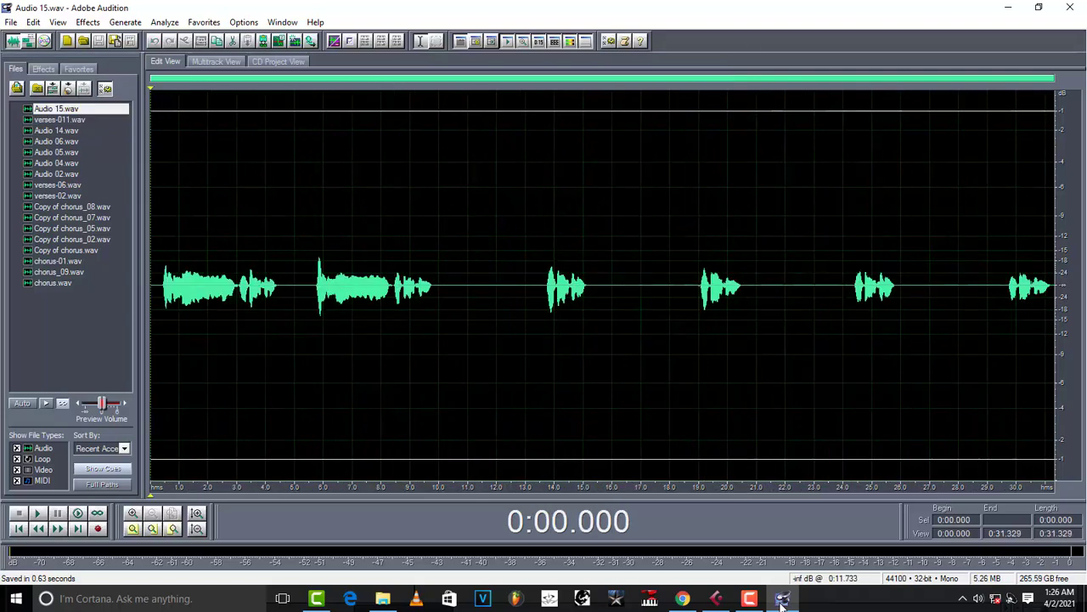
key(alt+c)
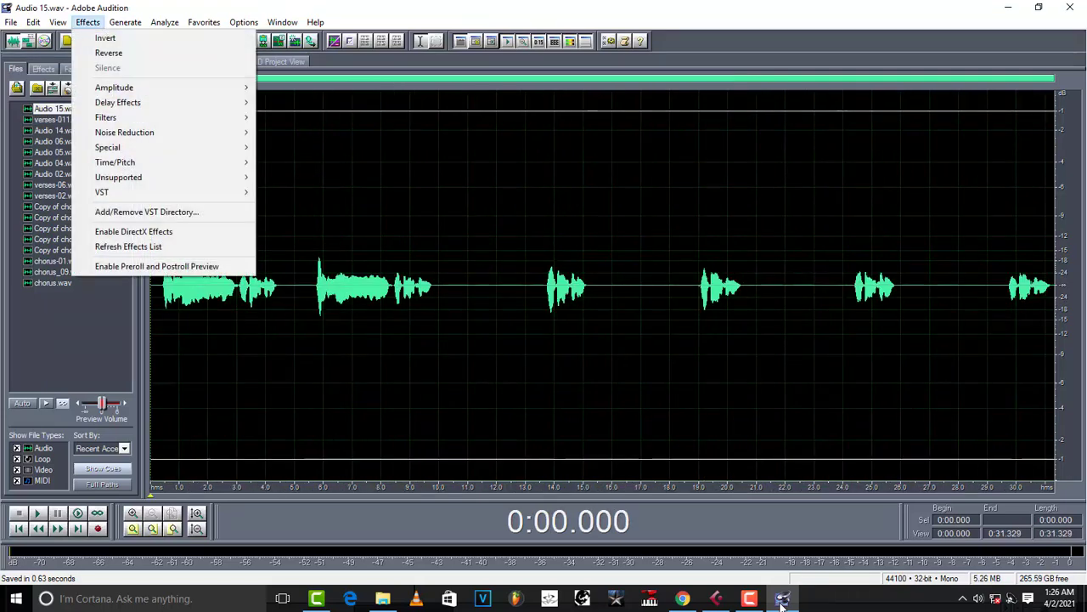
key(Down)
key(Down)
key(Right)
key(Down)
key(Down)
key(Down)
key(Up)
key(Up)
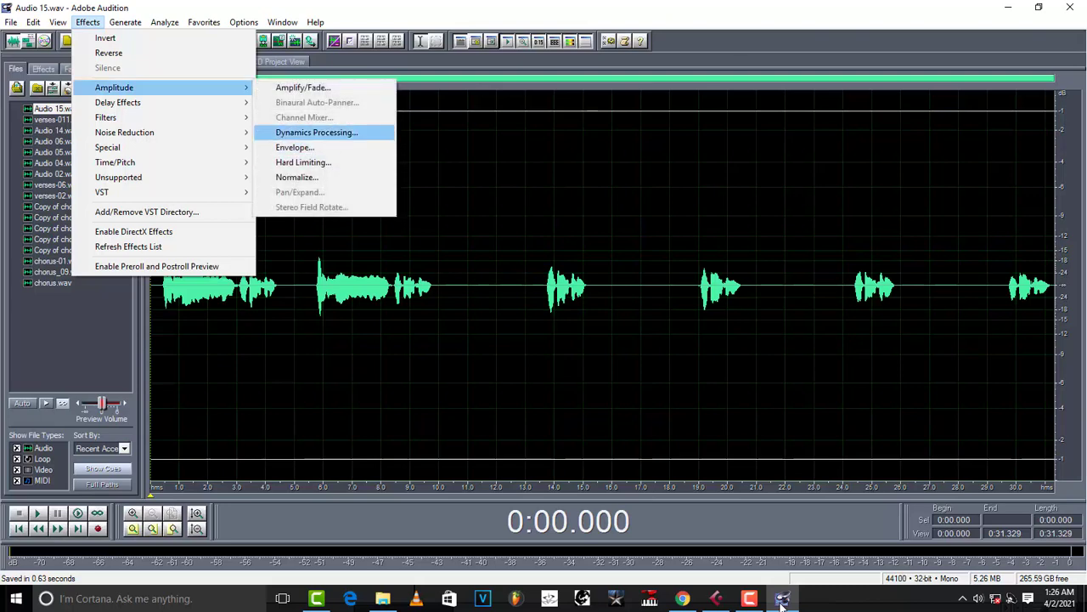
key(Return)
key(Return)
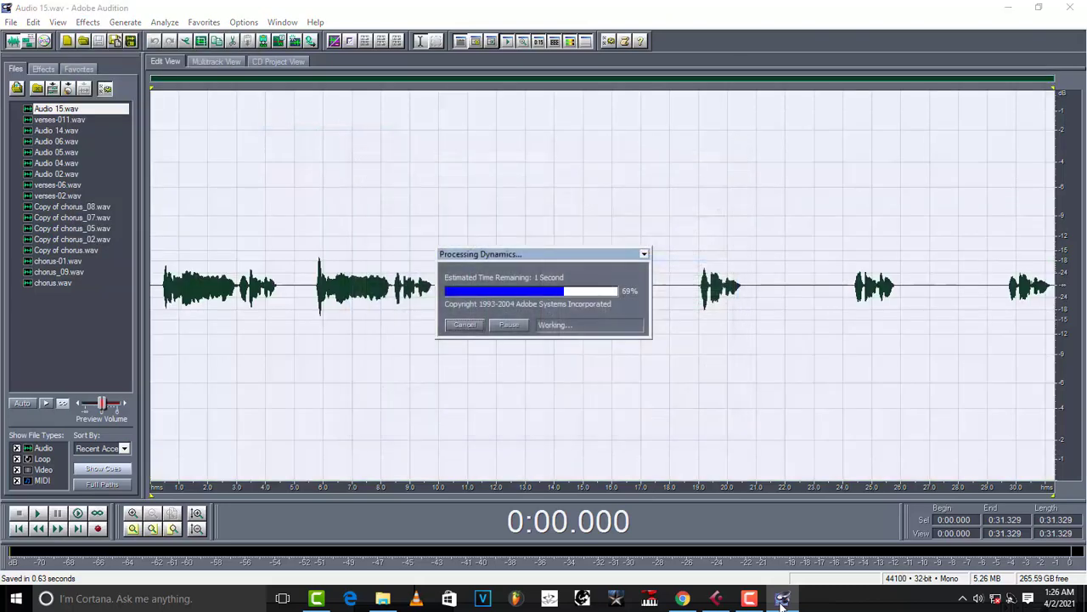
Save the processed Audio 15.wav, and save it again in the Audio folder under the new name Audio 15FRF.
key(ctrl+s)
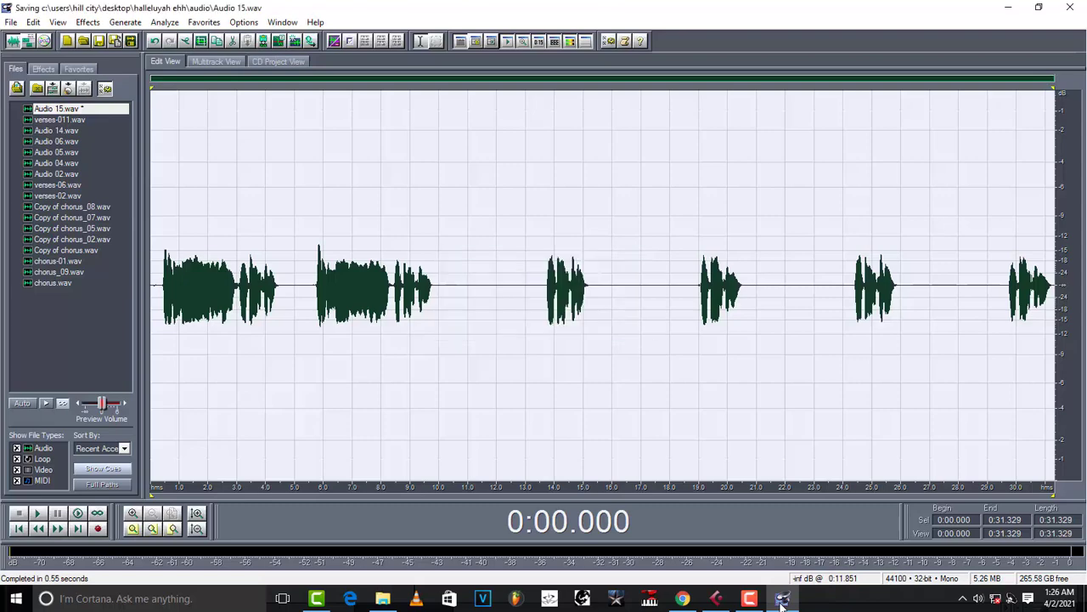
key(alt+f)
key(Down)
key(Down)
key(Down)
key(Down)
key(Down)
key(Down)
key(Down)
key(Down)
key(Down)
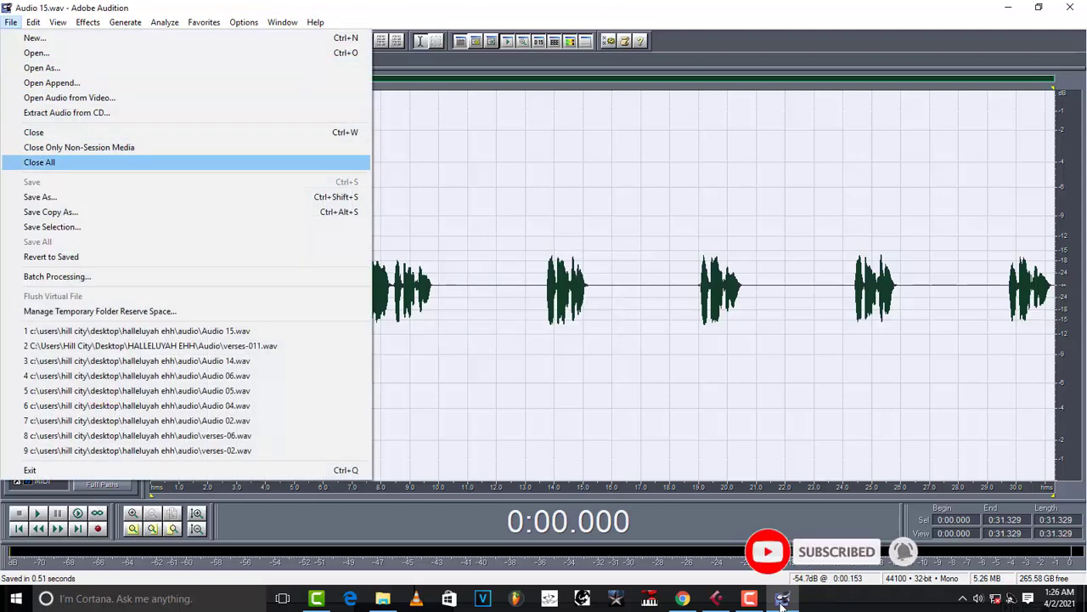
key(Return)
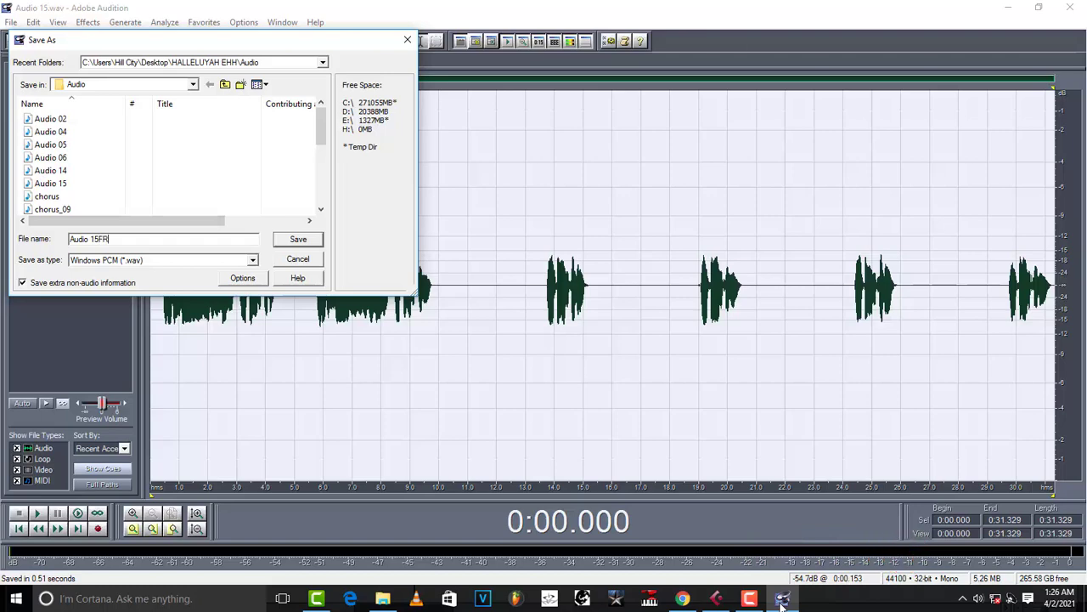
key(Return)
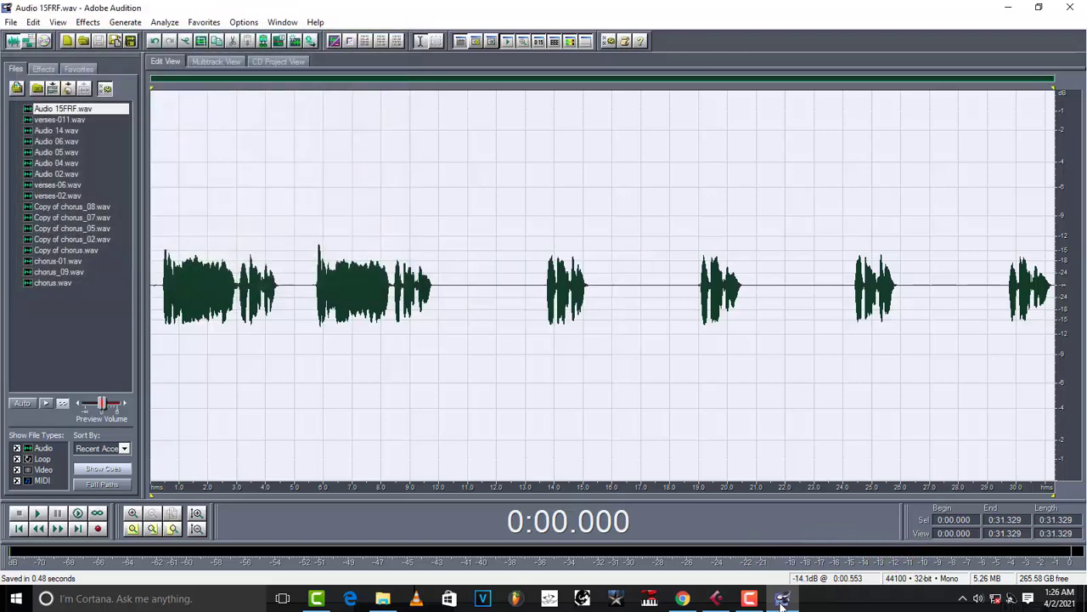
Switch through the open files to Copy of chorus.wav and play its opening phrases unprocessed.
key(ctrl+Tab)
key(ctrl+Tab)
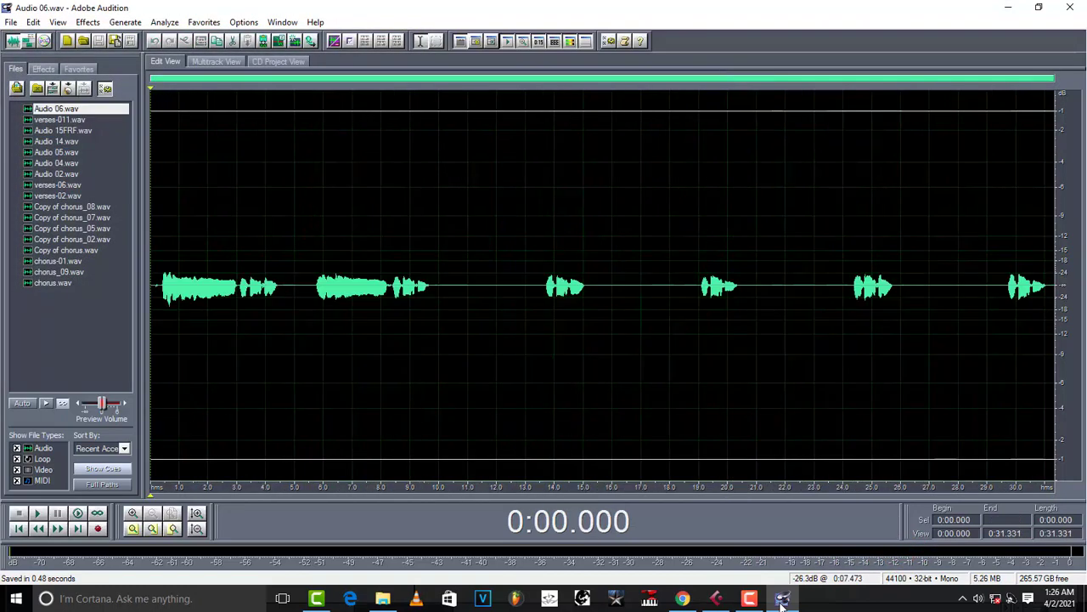
key(ctrl+Tab)
key(ctrl+Tab)
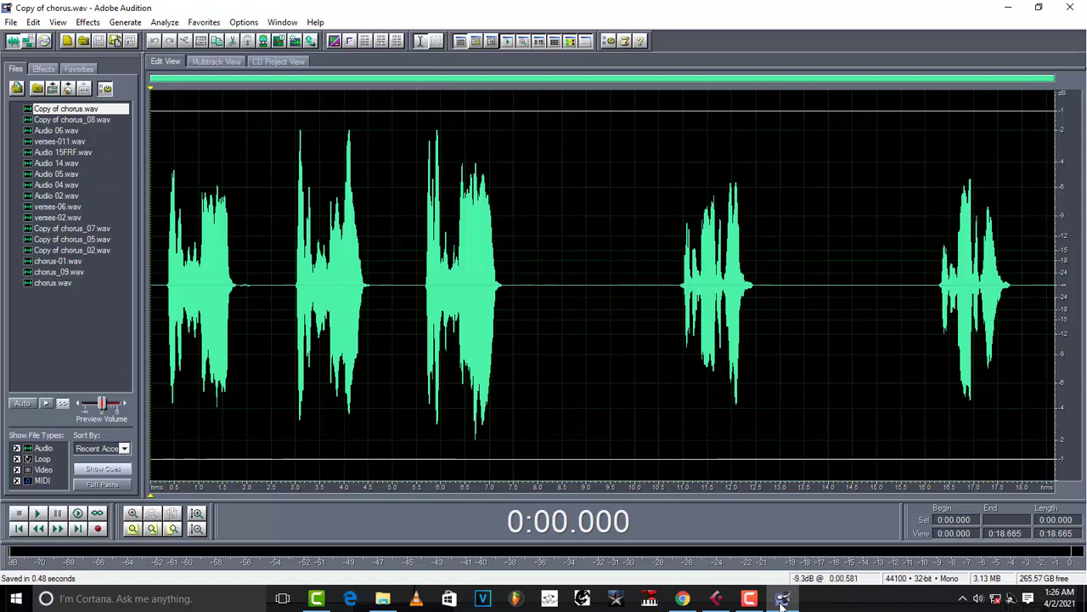
key(space)
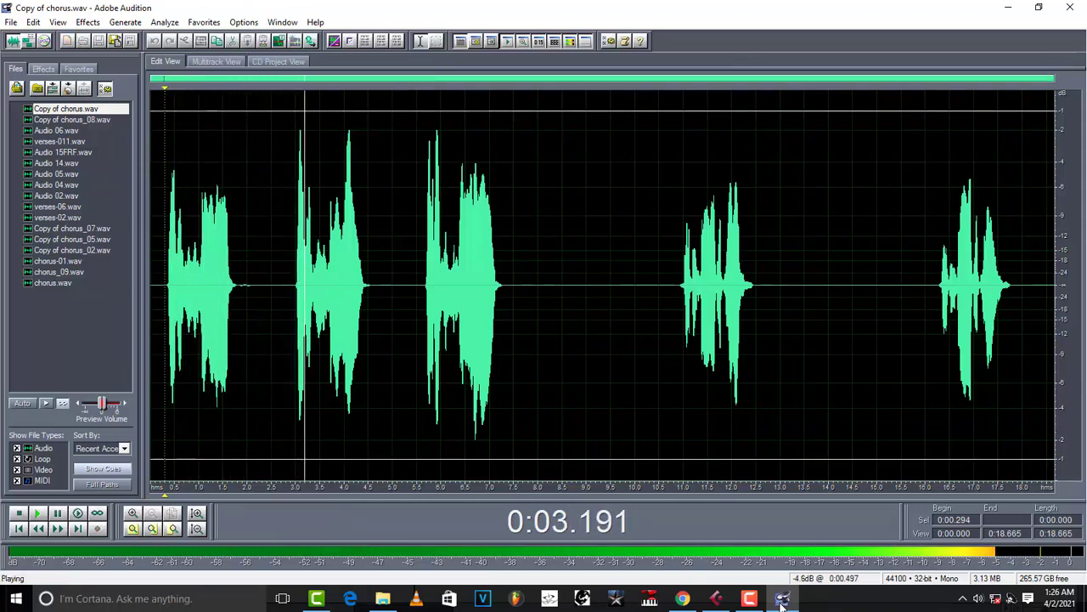
key(space)
Apply Dynamics Processing with the VocalComp 8:1, -24, FastAttack preset to the whole Copy of chorus.wav and play the compressed opening.
key(alt+c)
key(Down)
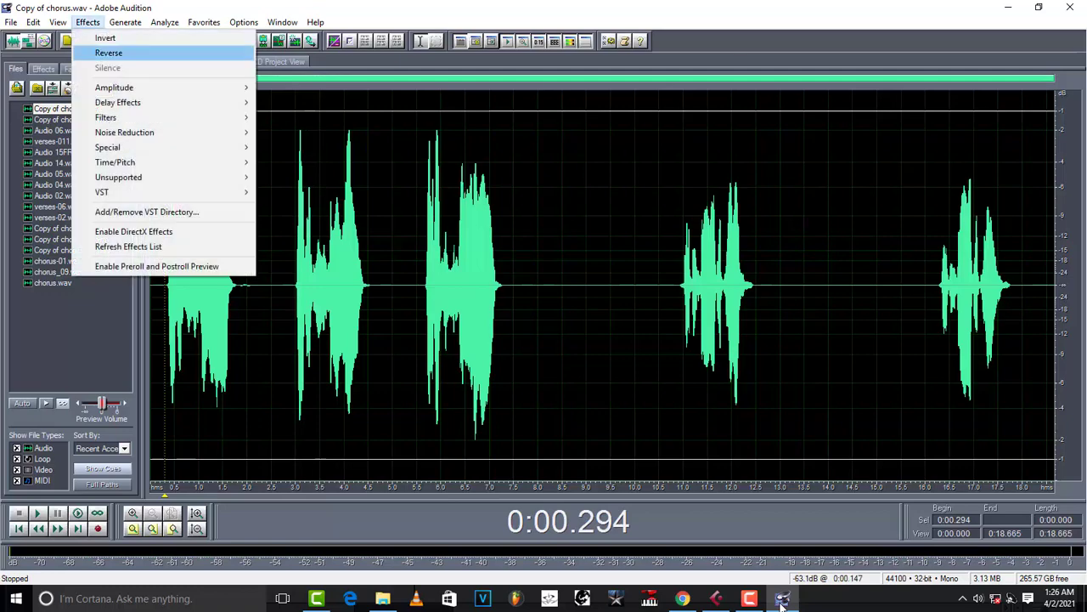
key(Down)
key(Down)
key(Right)
key(n)
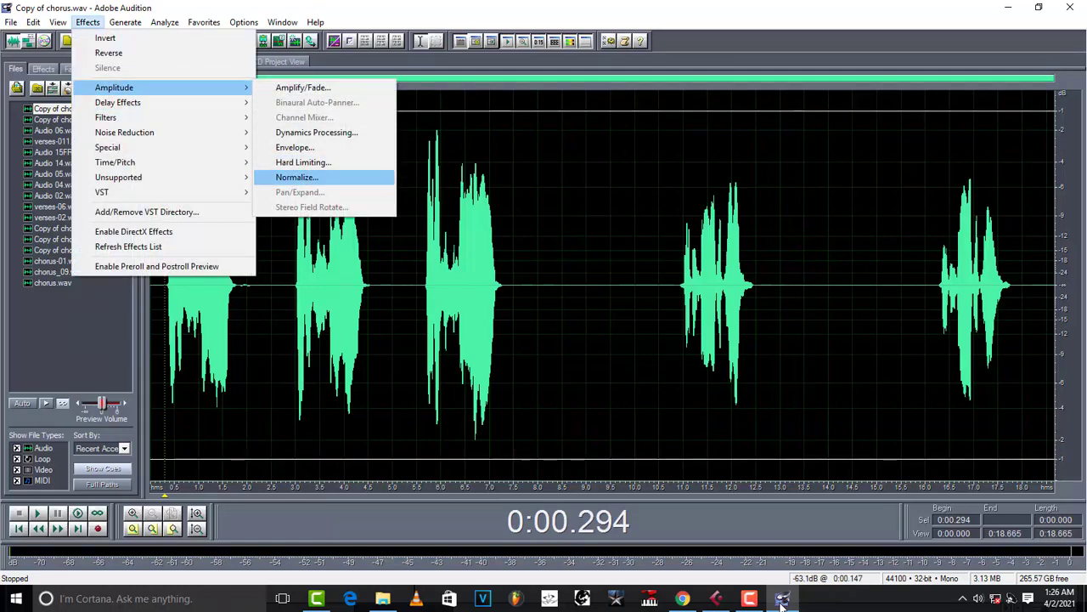
key(Up)
key(Up)
key(Up)
key(Return)
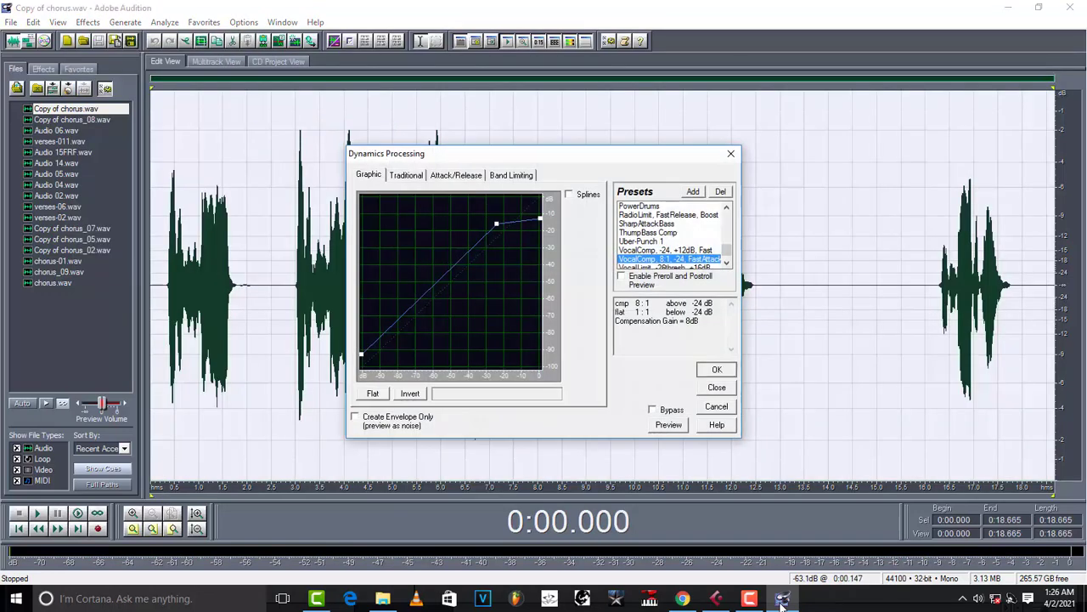
key(Return)
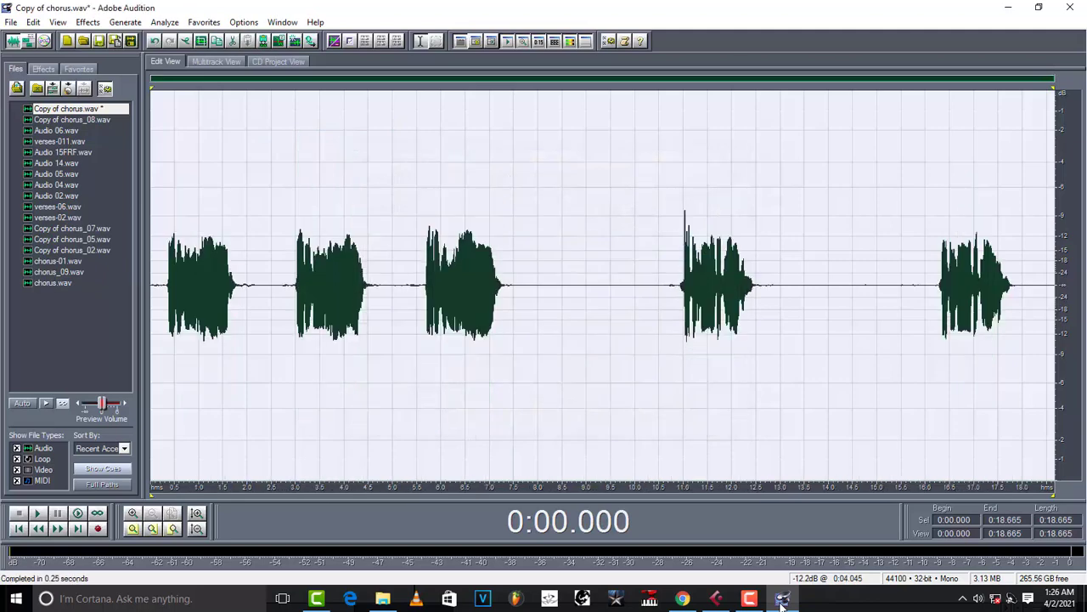
key(space)
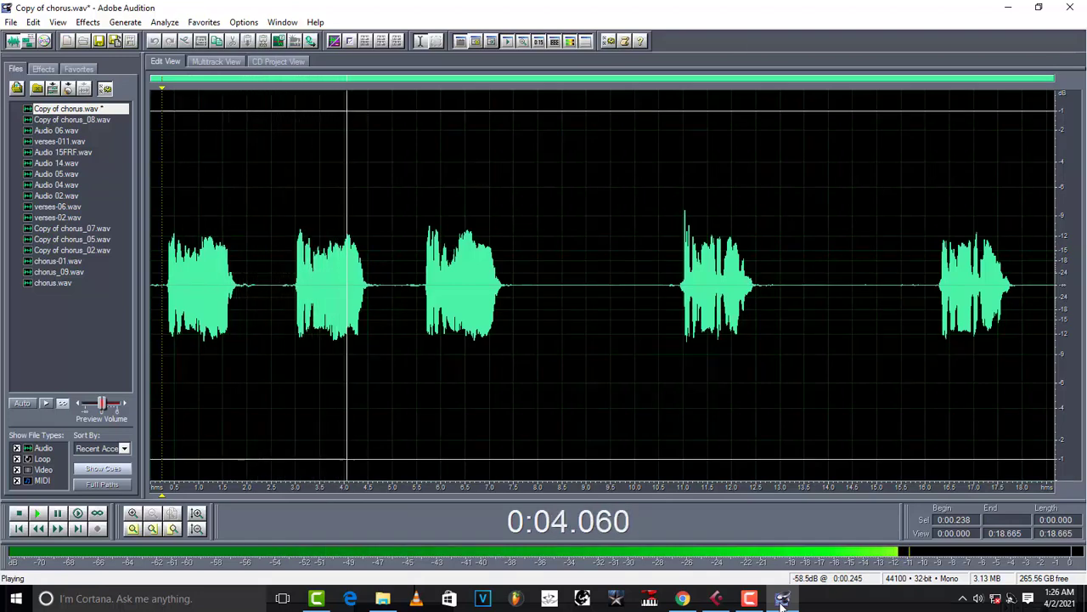
key(space)
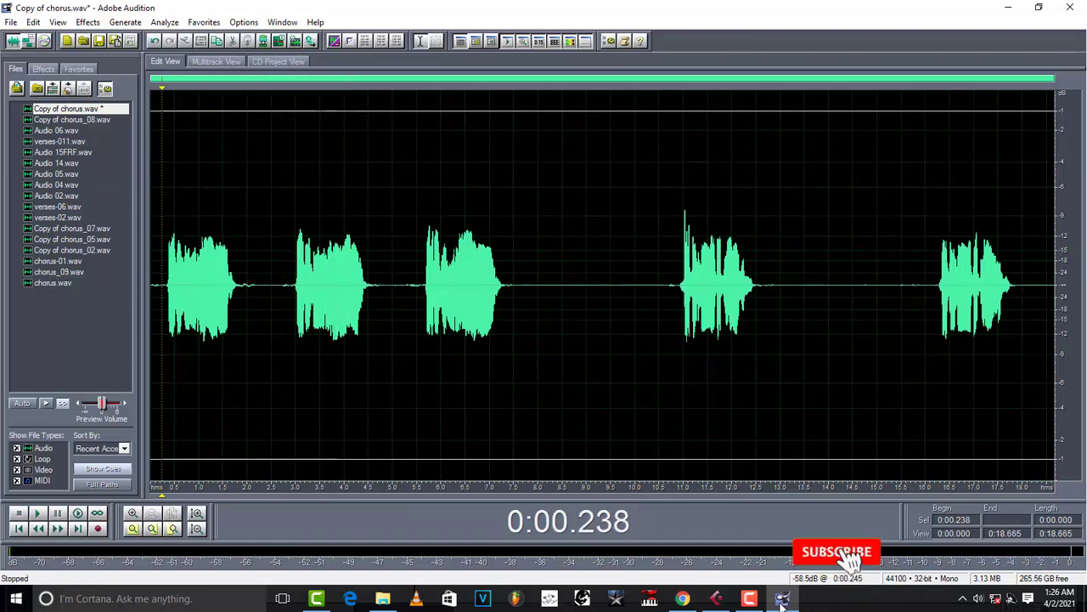